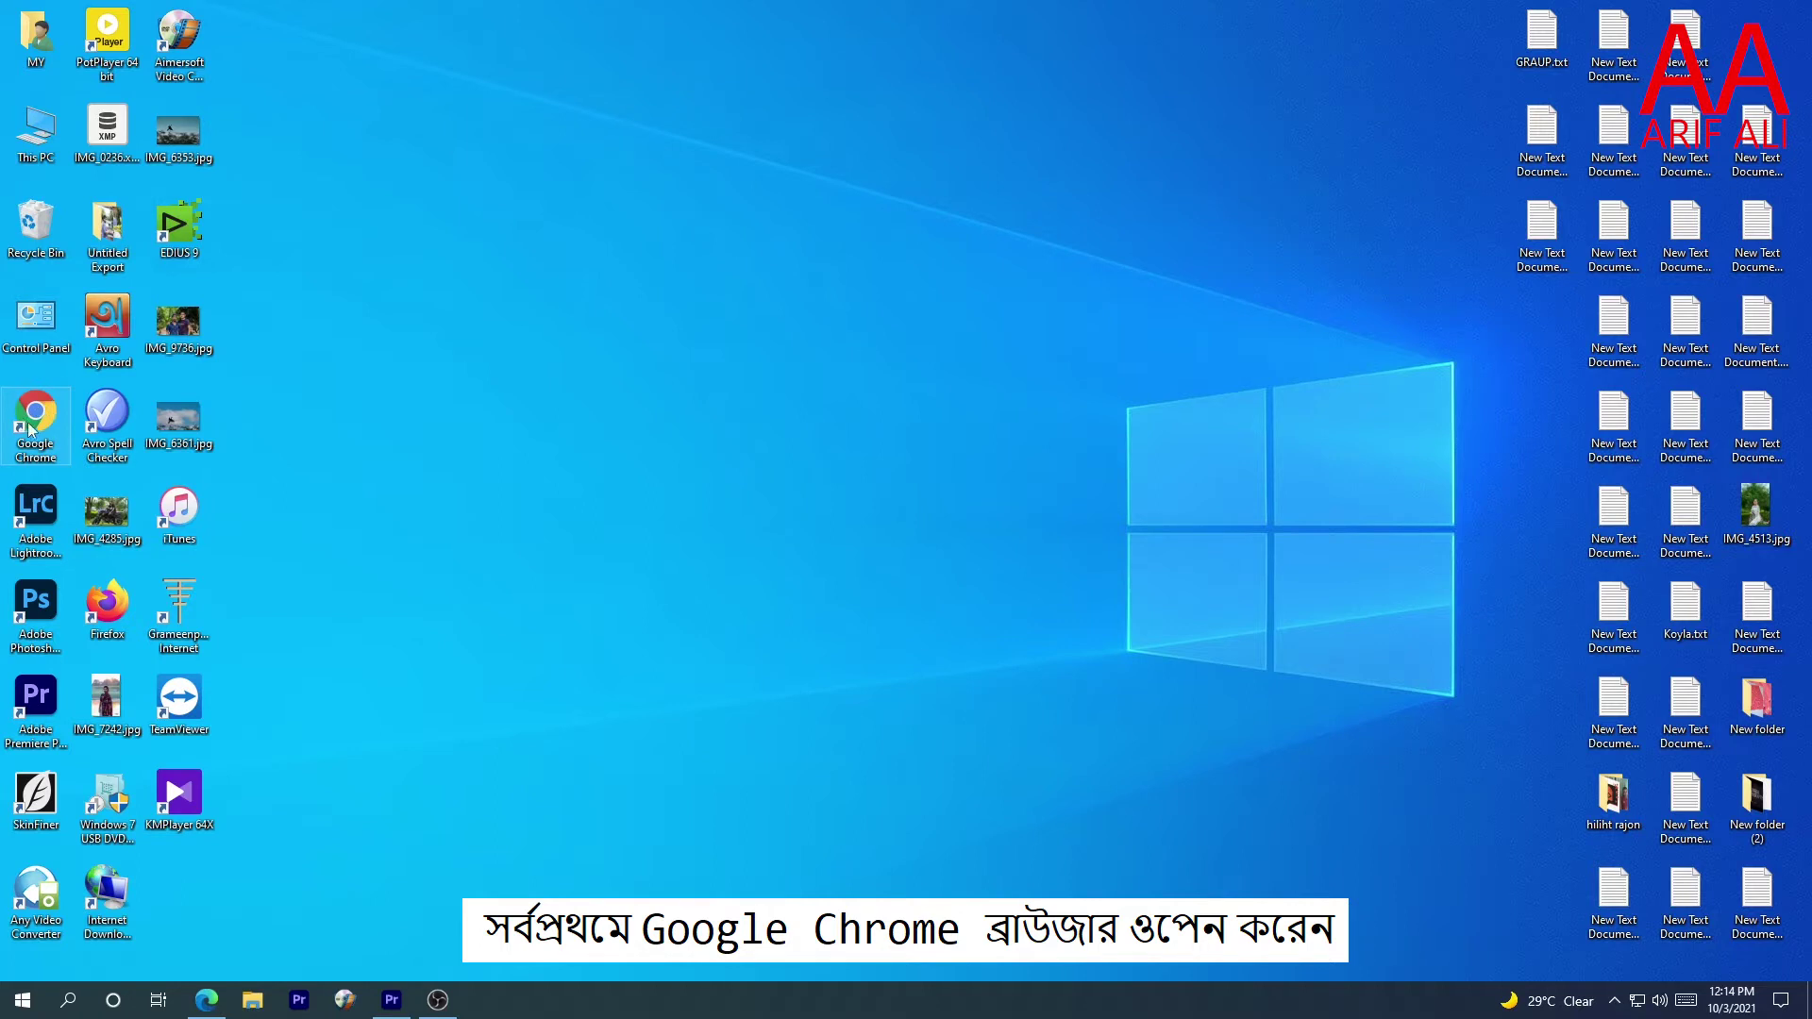
Step: In Google Chrome, search Google for "zoom" and open the Download page of zoom.us from the results
{"action": "double_click", "coordinate": [37, 422]}
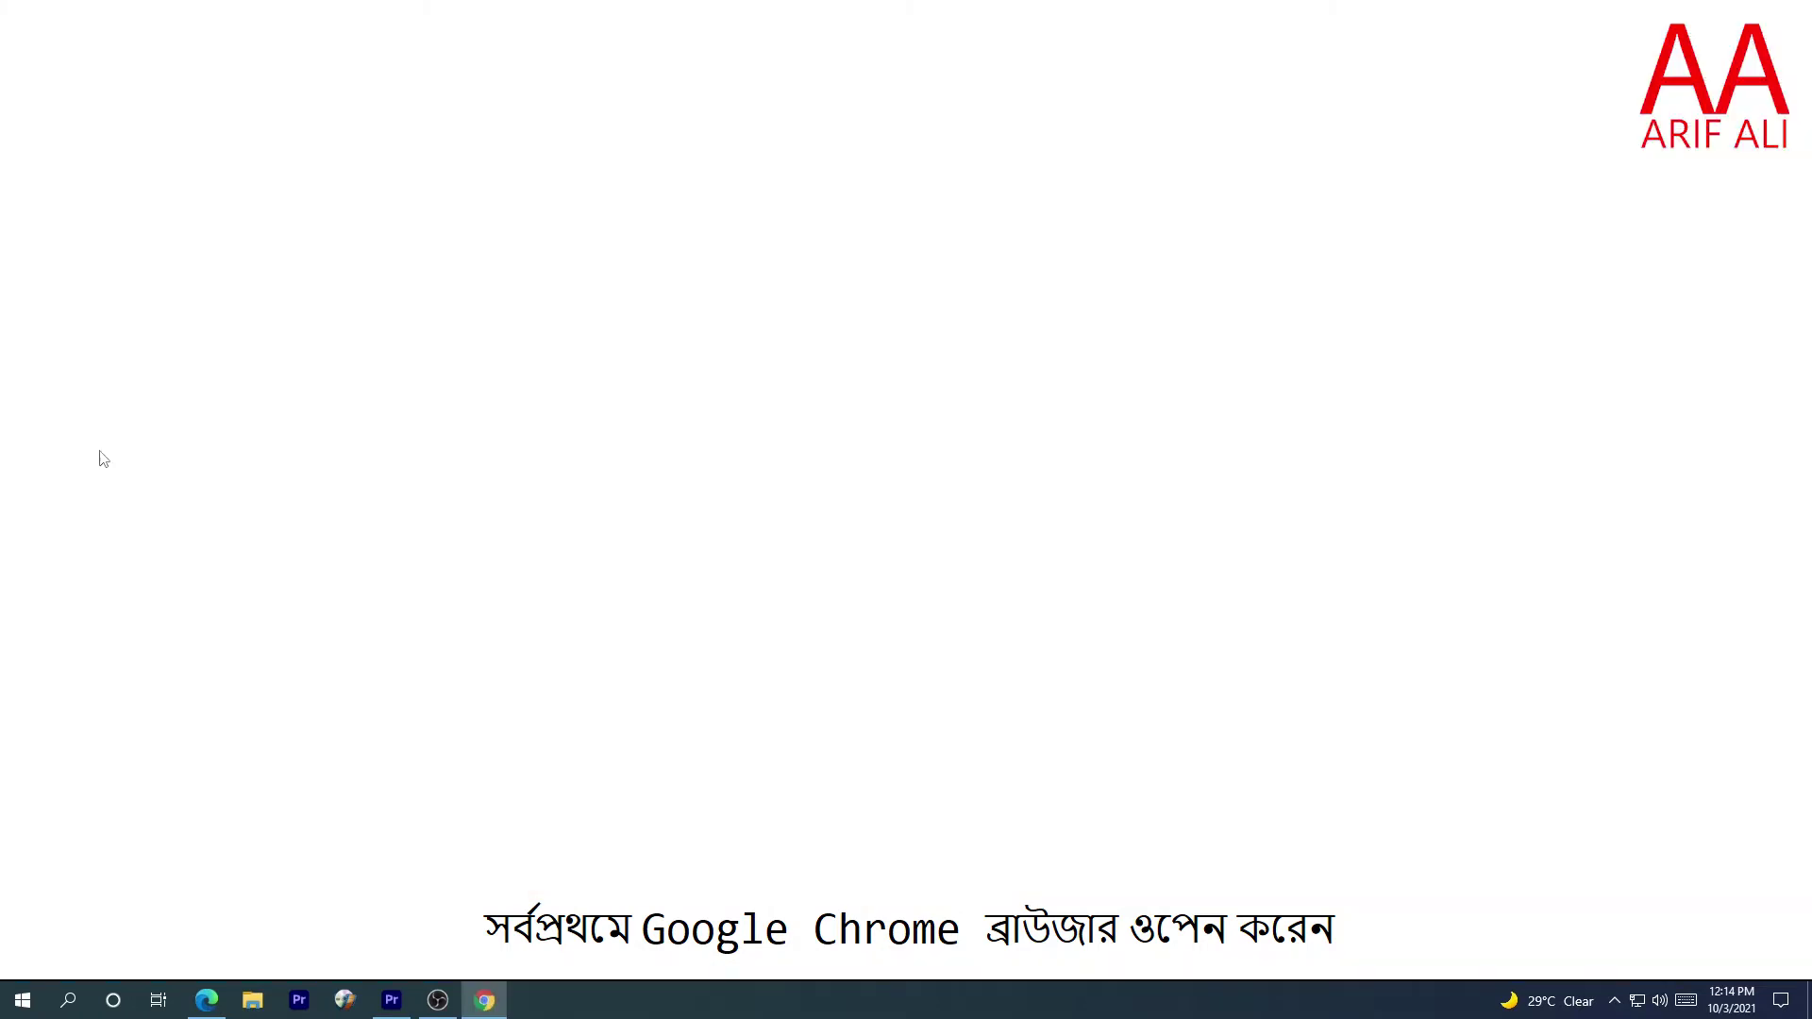
{"action": "left_click", "coordinate": [757, 398]}
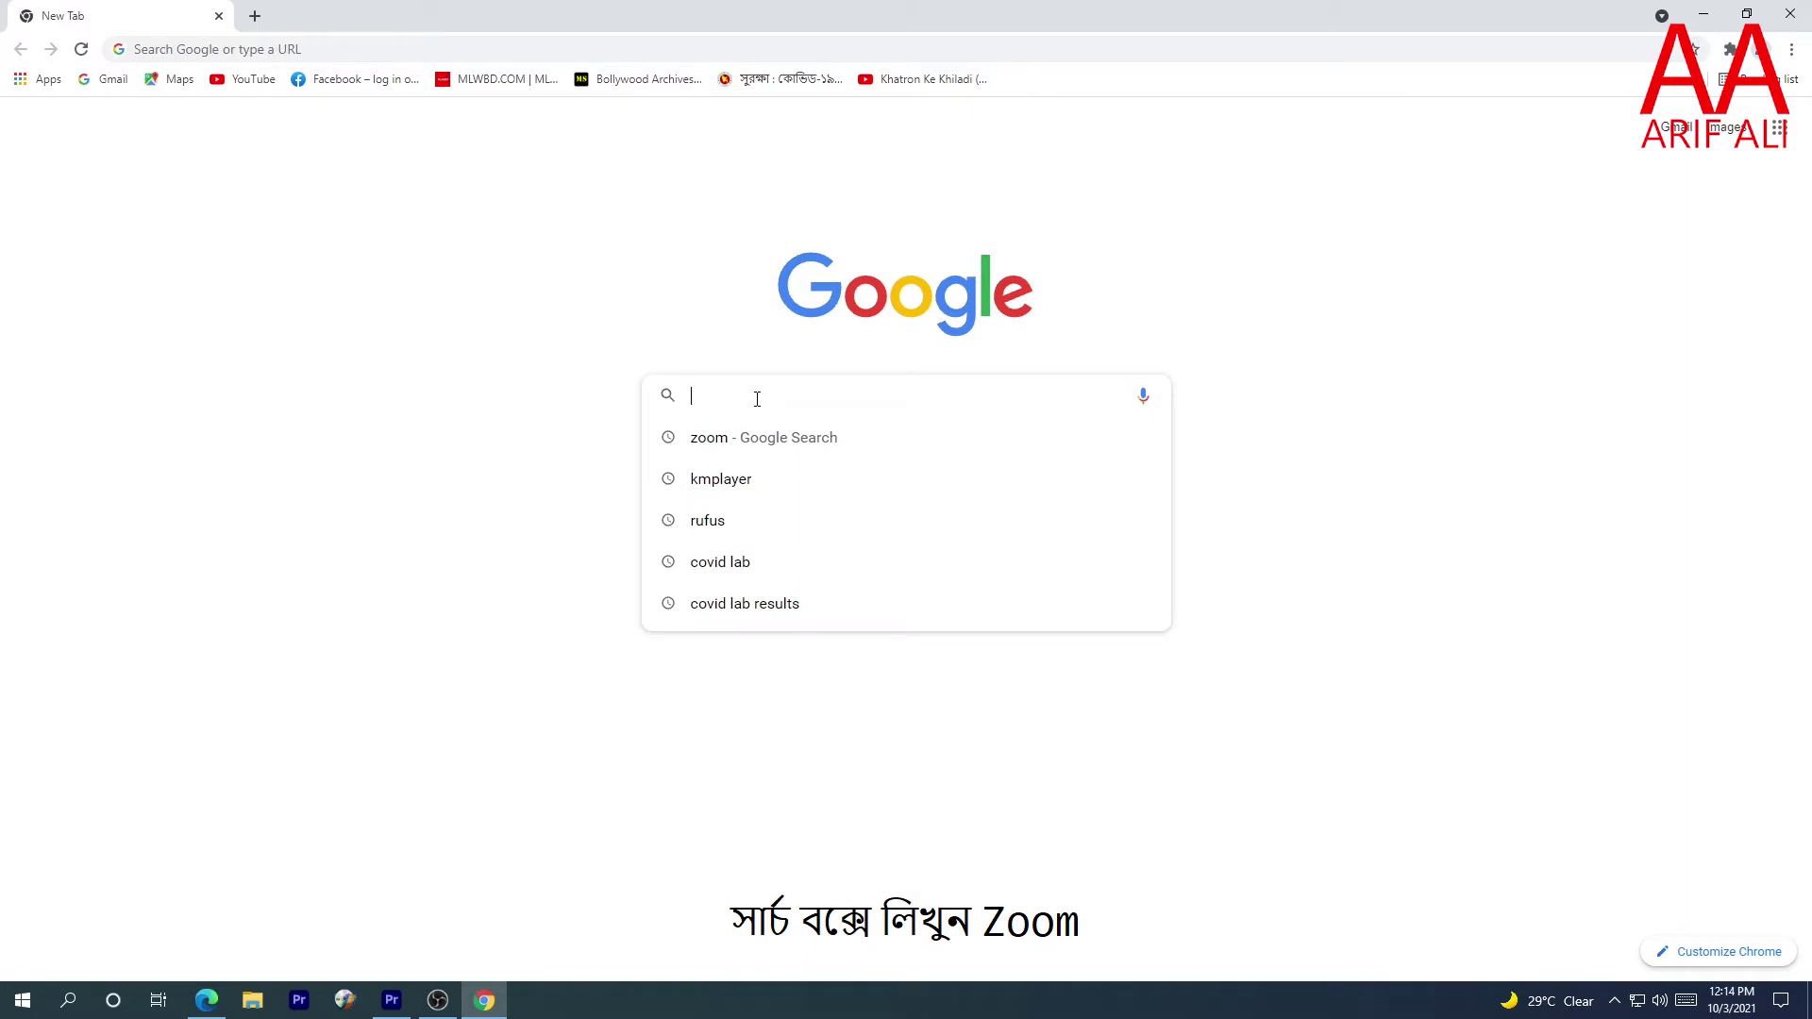
{"action": "type", "text": "z"}
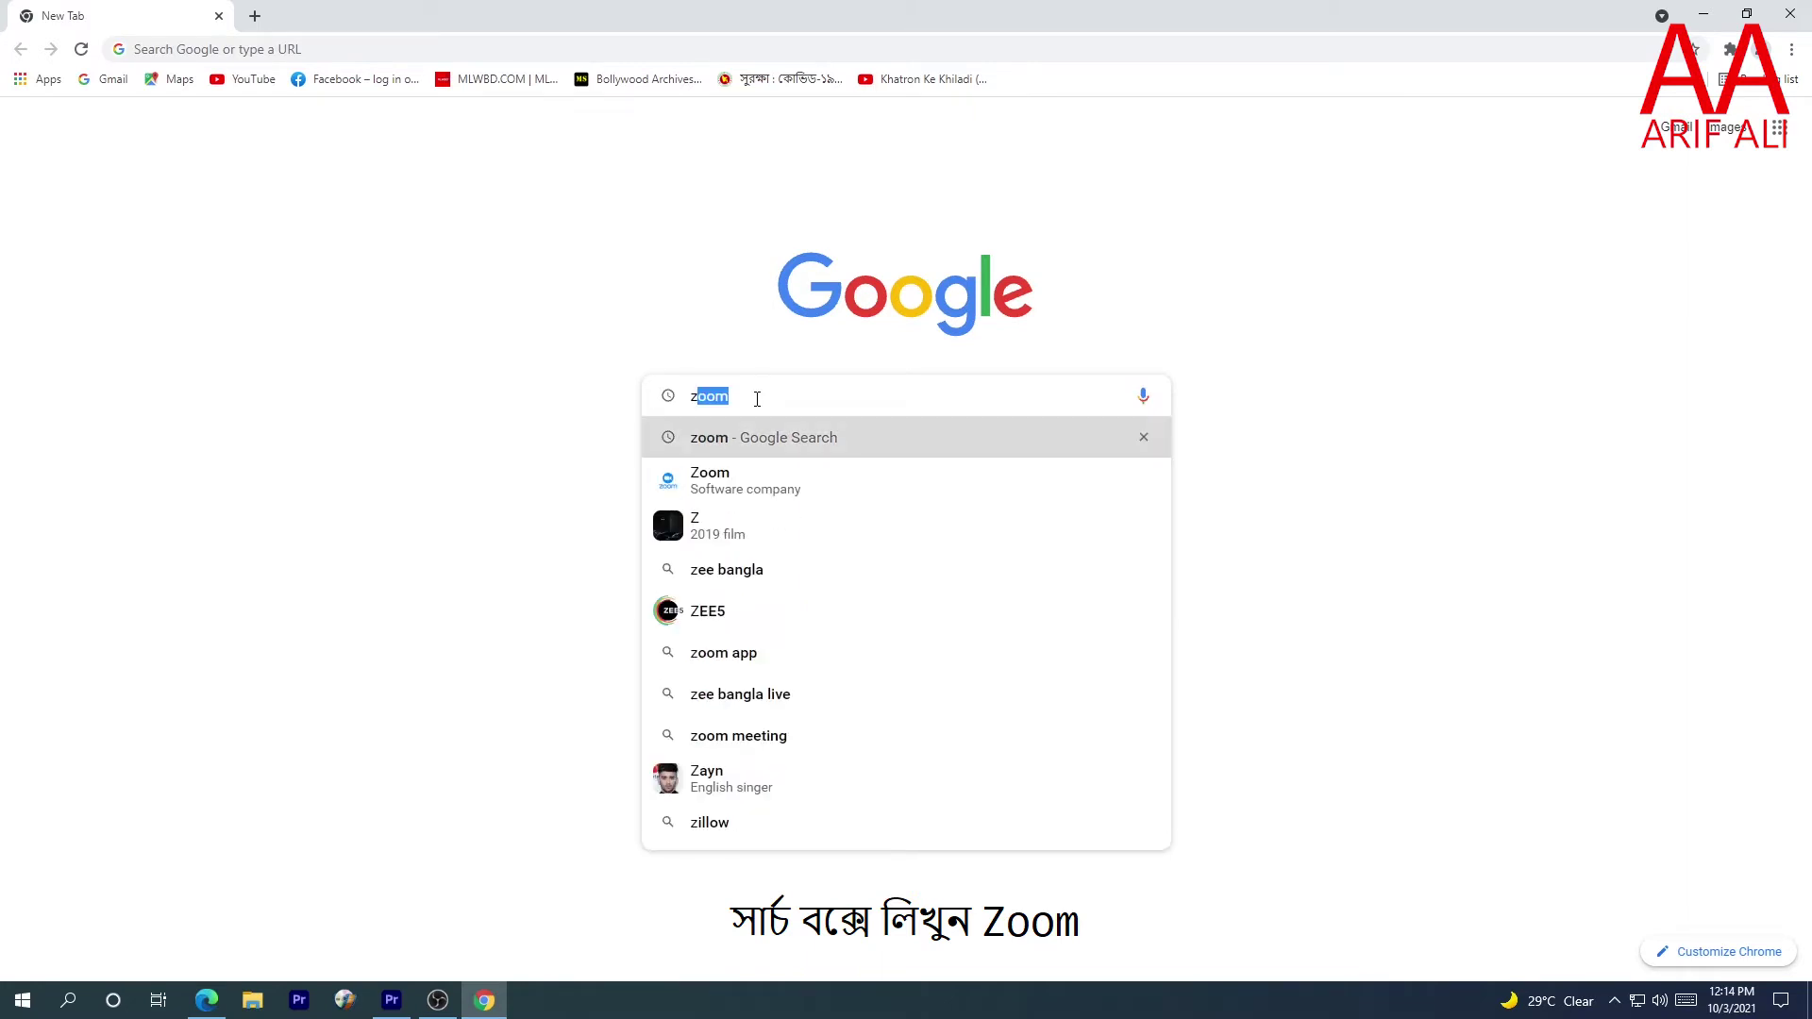
{"action": "type", "text": "oo"}
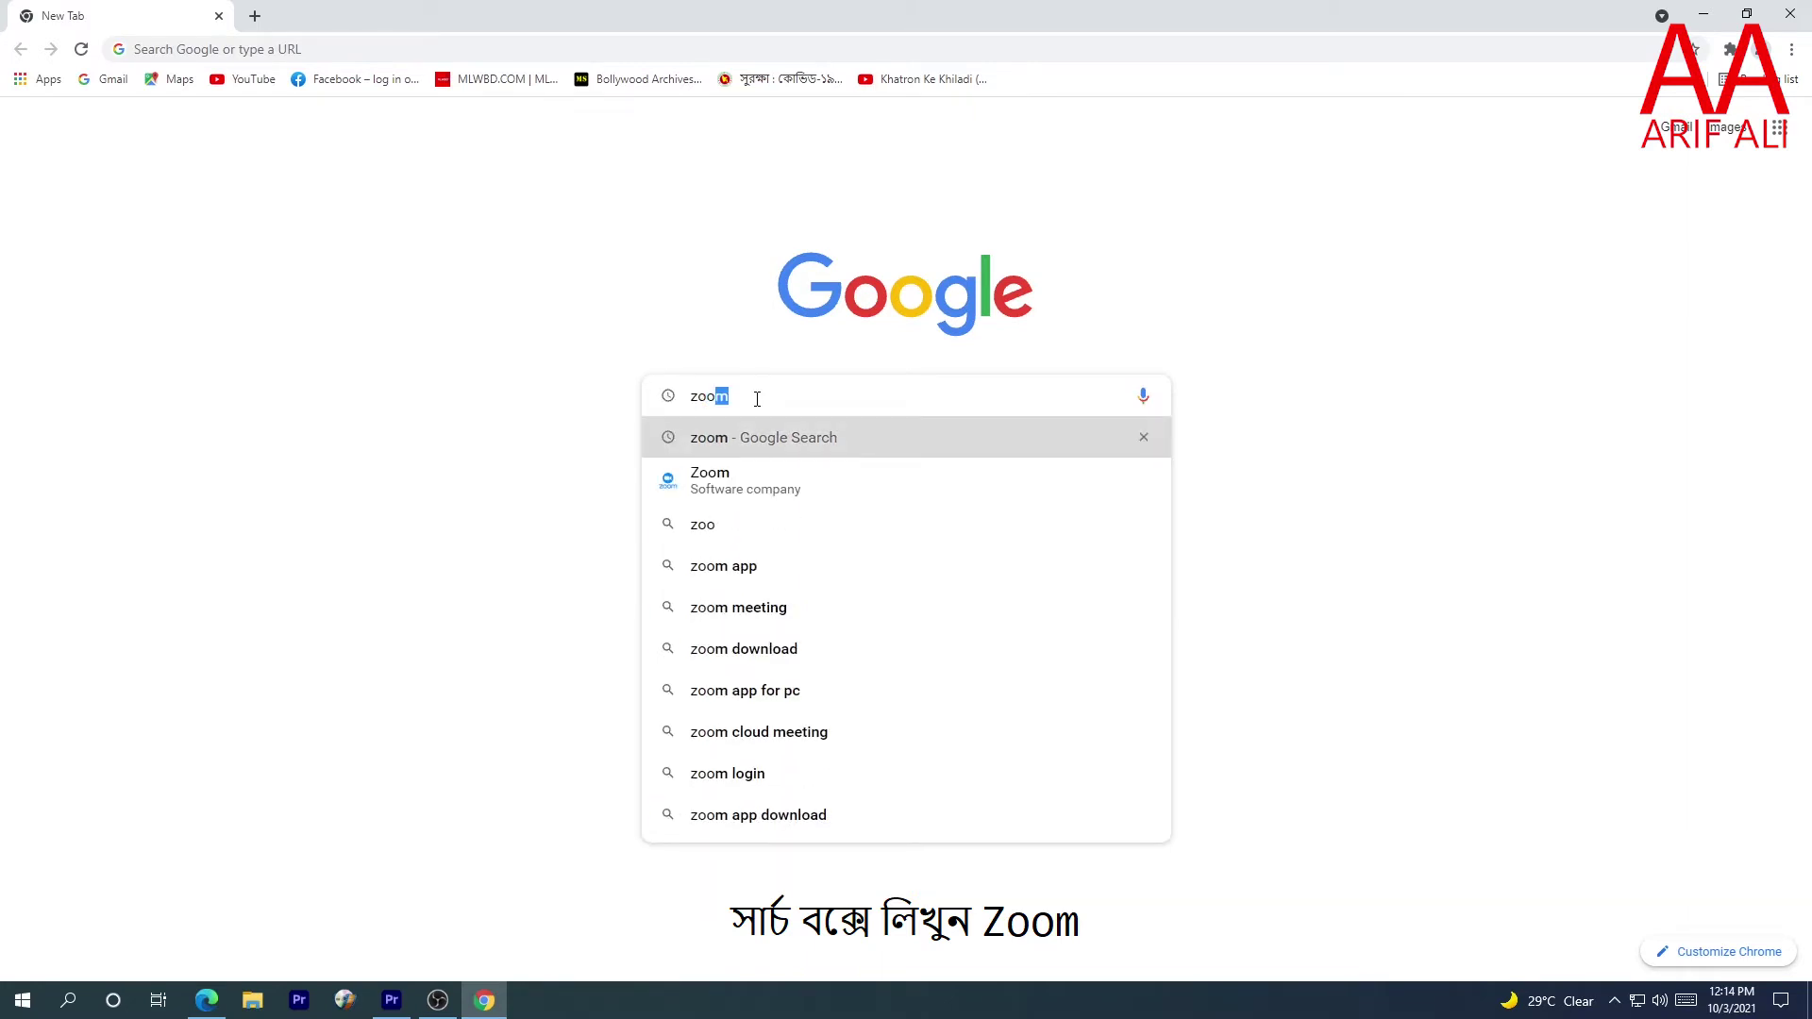
{"action": "type", "text": "m"}
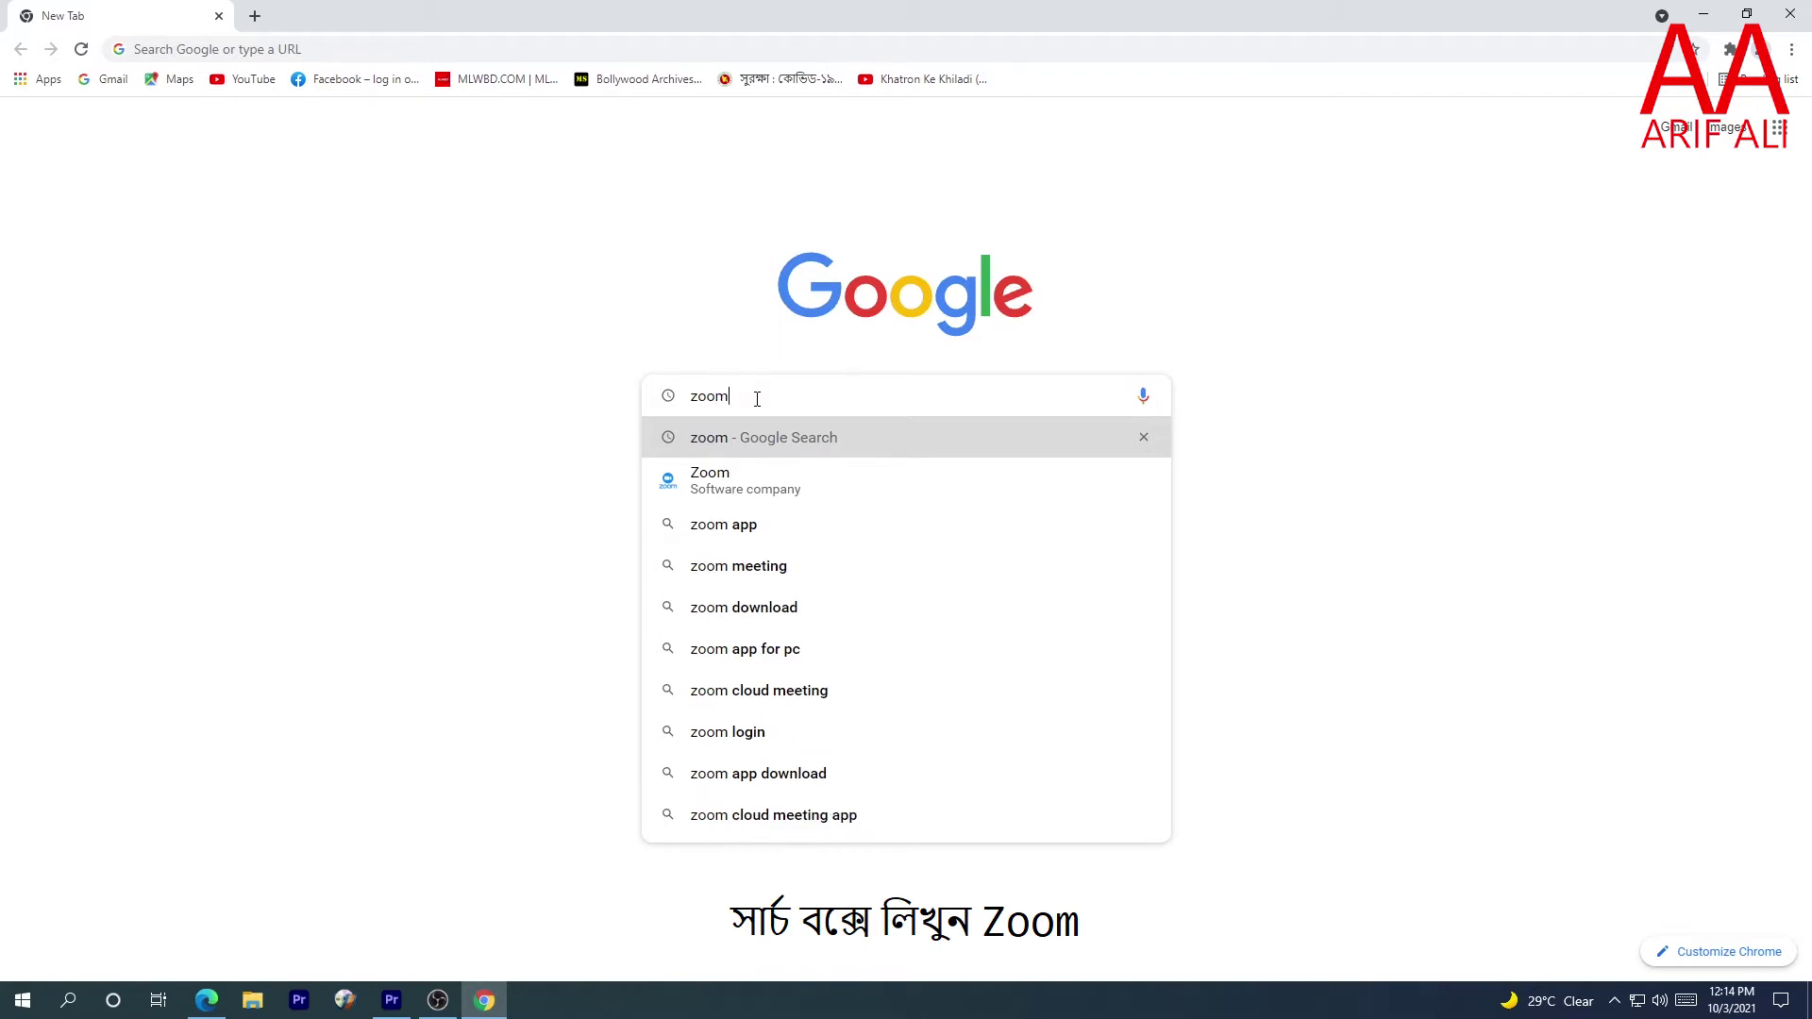
{"action": "left_click", "coordinate": [723, 479]}
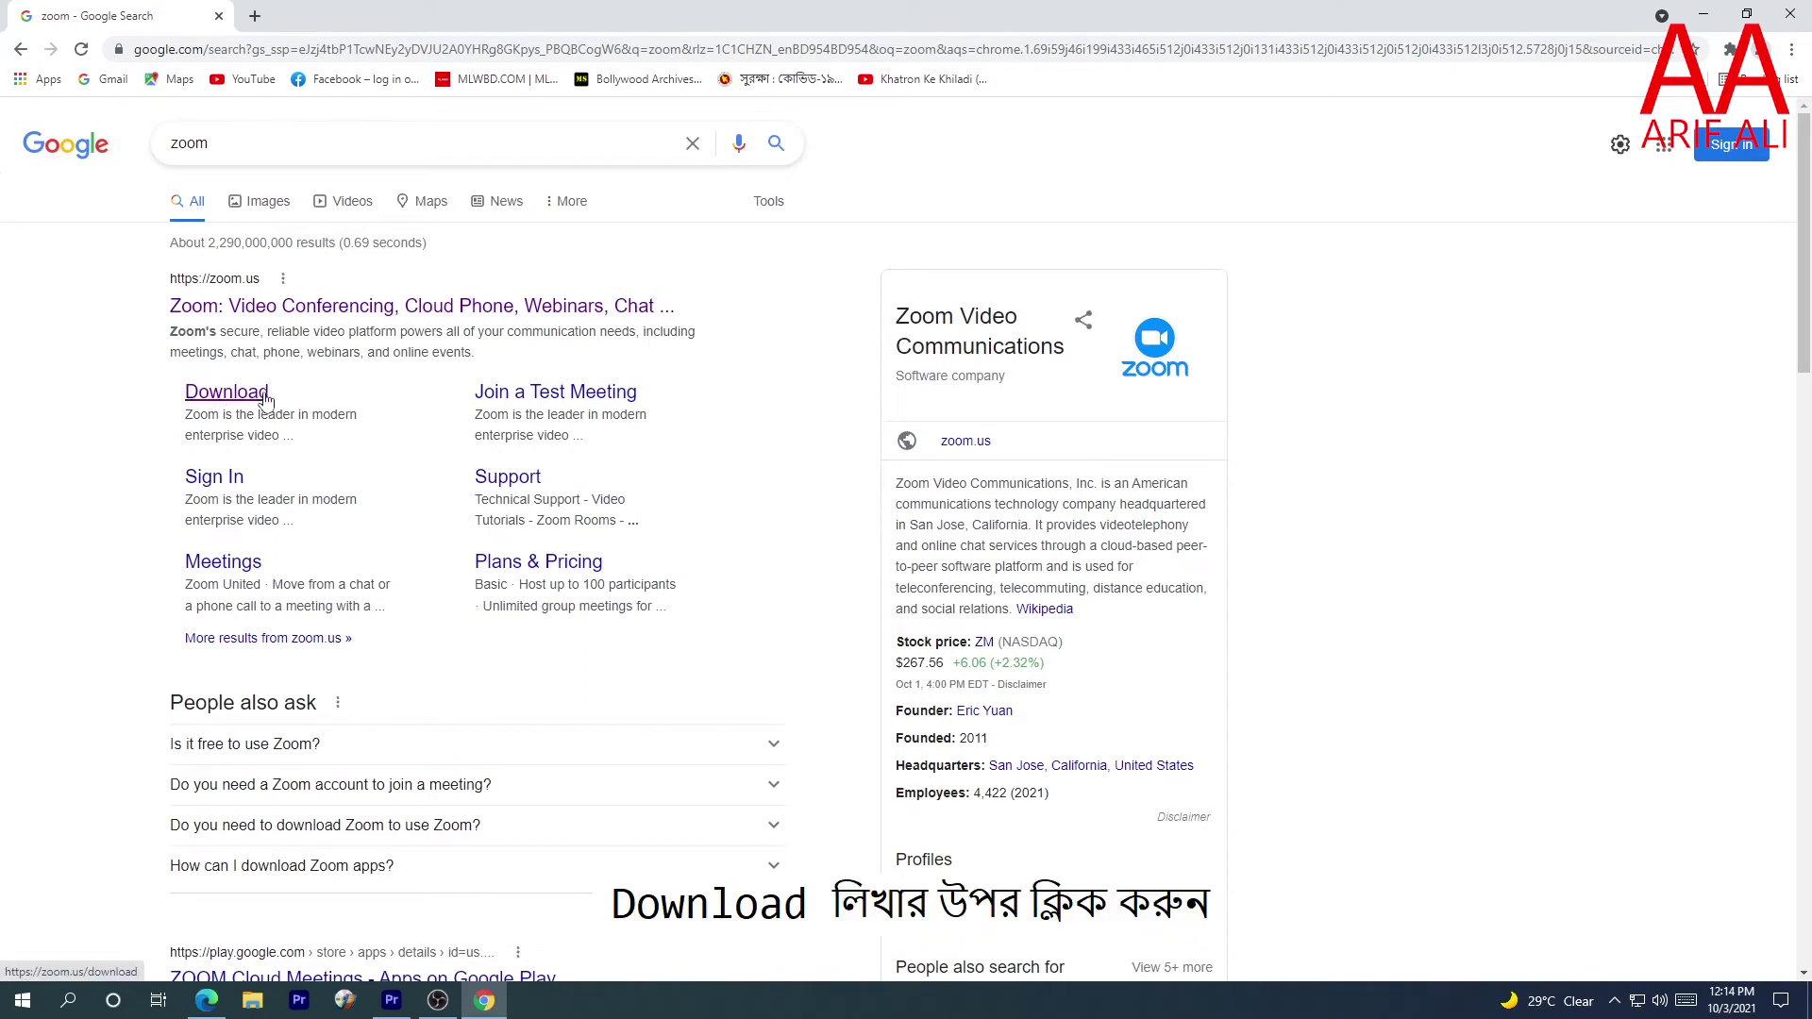
{"action": "left_click", "coordinate": [225, 400]}
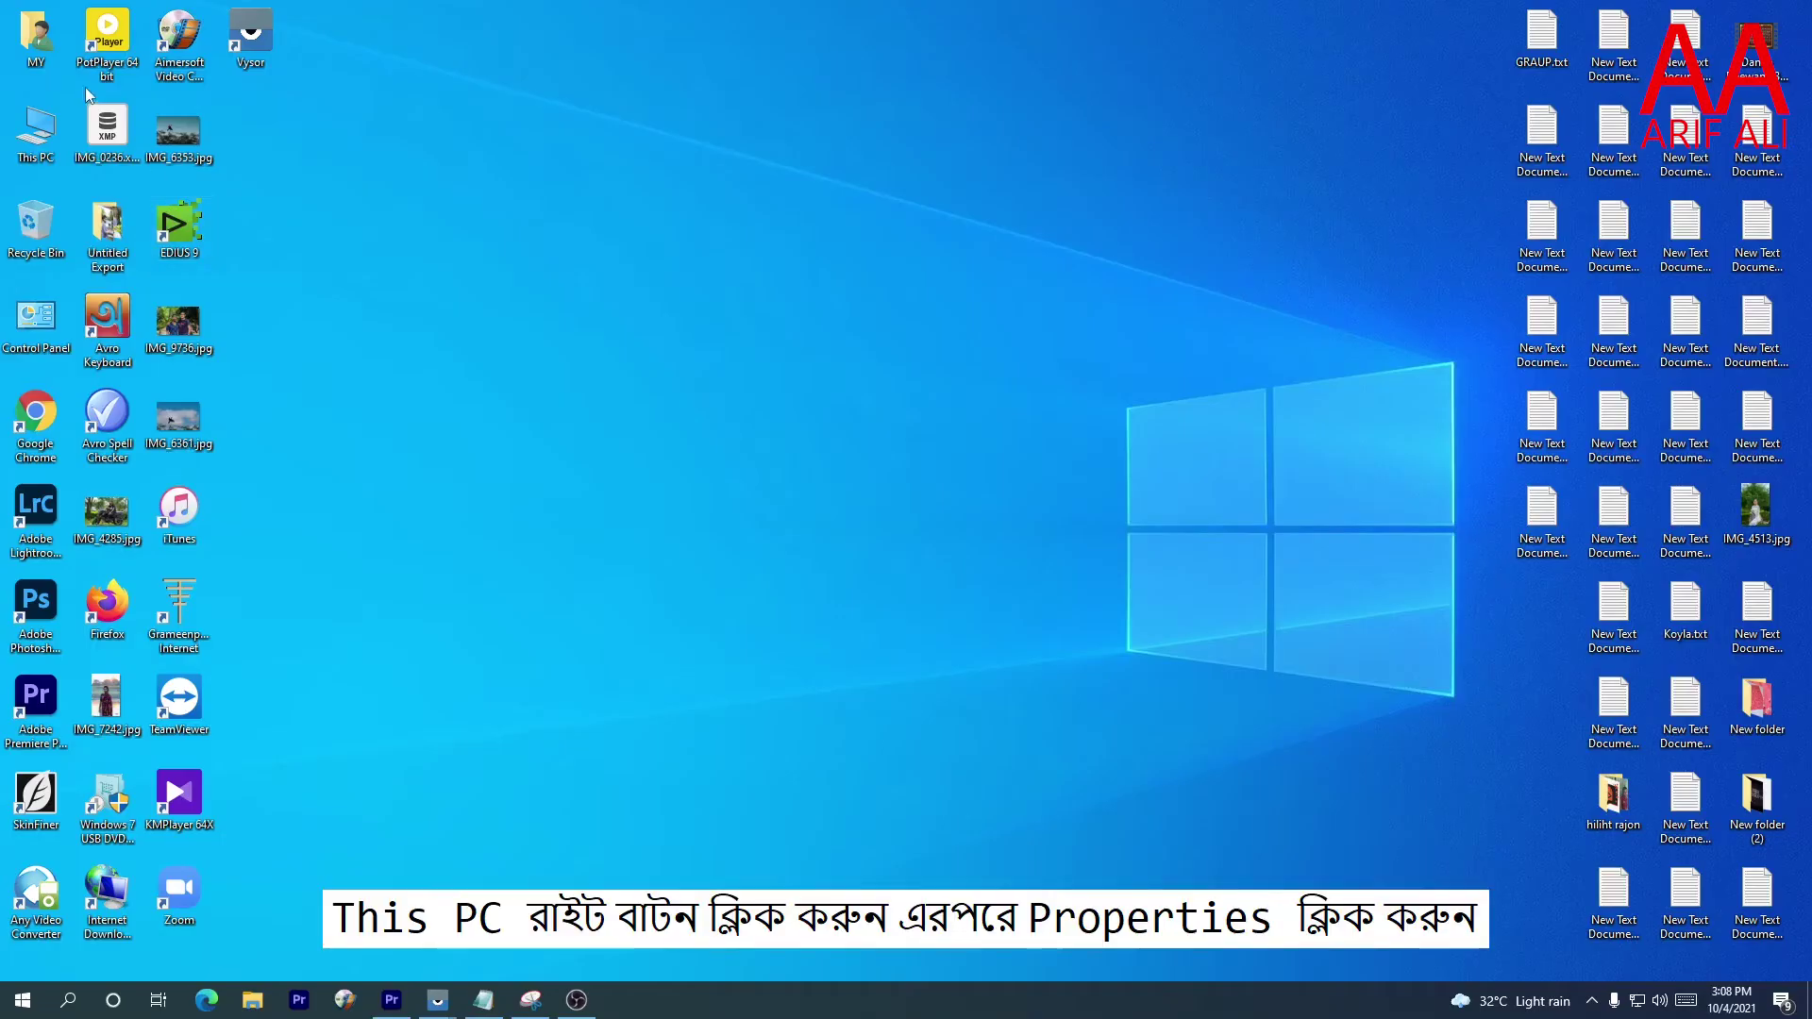
Step: Check the computer's system type in the properties of This PC, and close the Settings window
{"action": "right_click", "coordinate": [40, 135]}
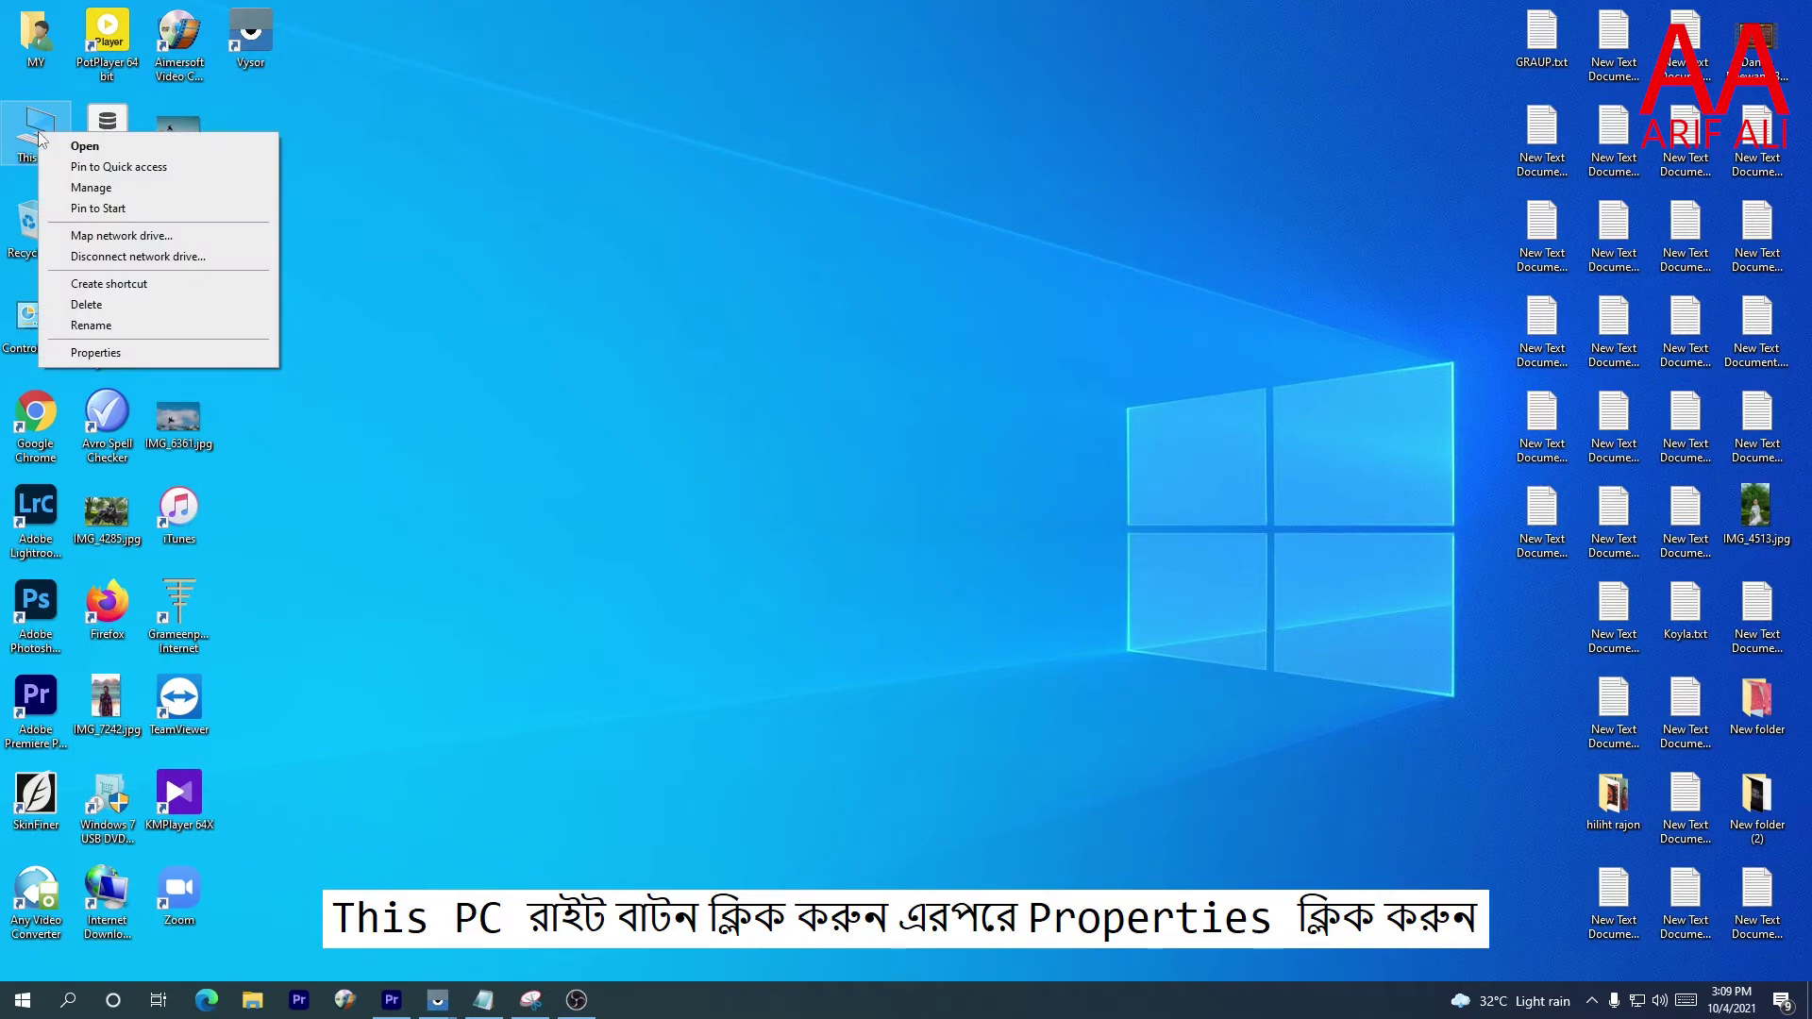
{"action": "left_click", "coordinate": [95, 352]}
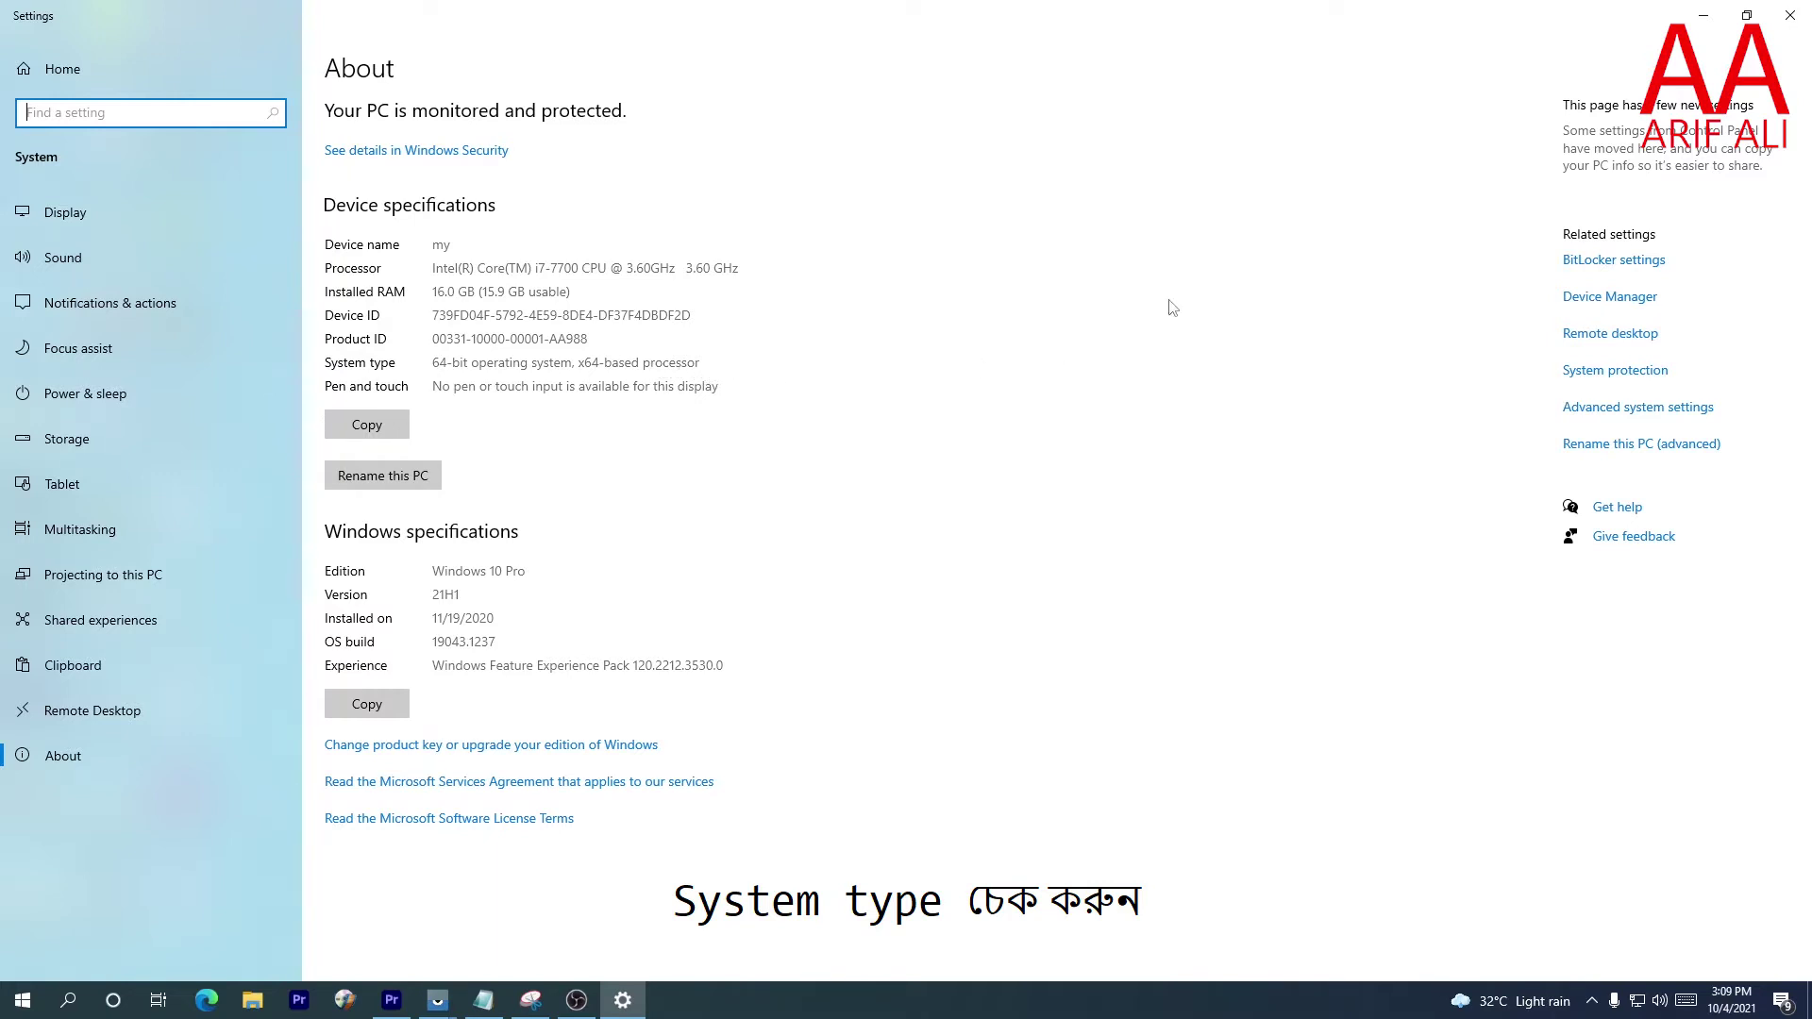
{"action": "left_click", "coordinate": [1790, 17]}
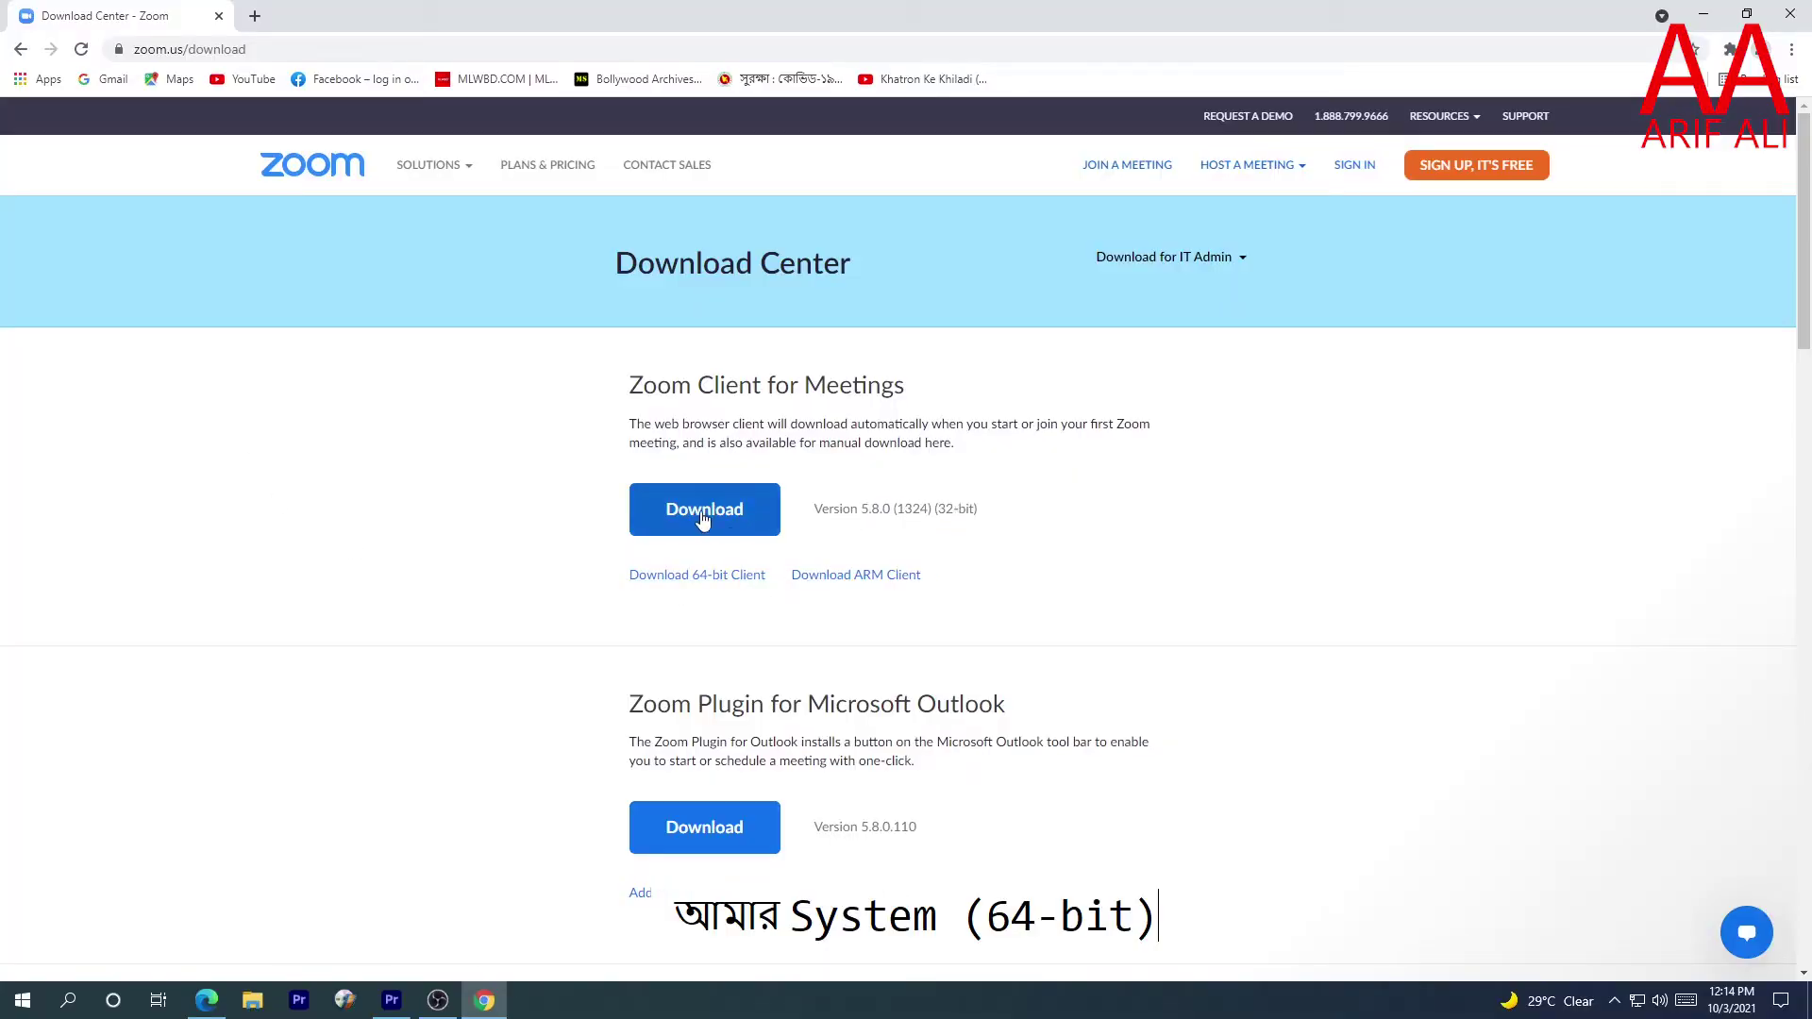
Step: Download the 64-bit Zoom Client for Meetings as ZoomInstaller.exe into the Downloads\Programs folder
{"action": "right_click", "coordinate": [685, 579]}
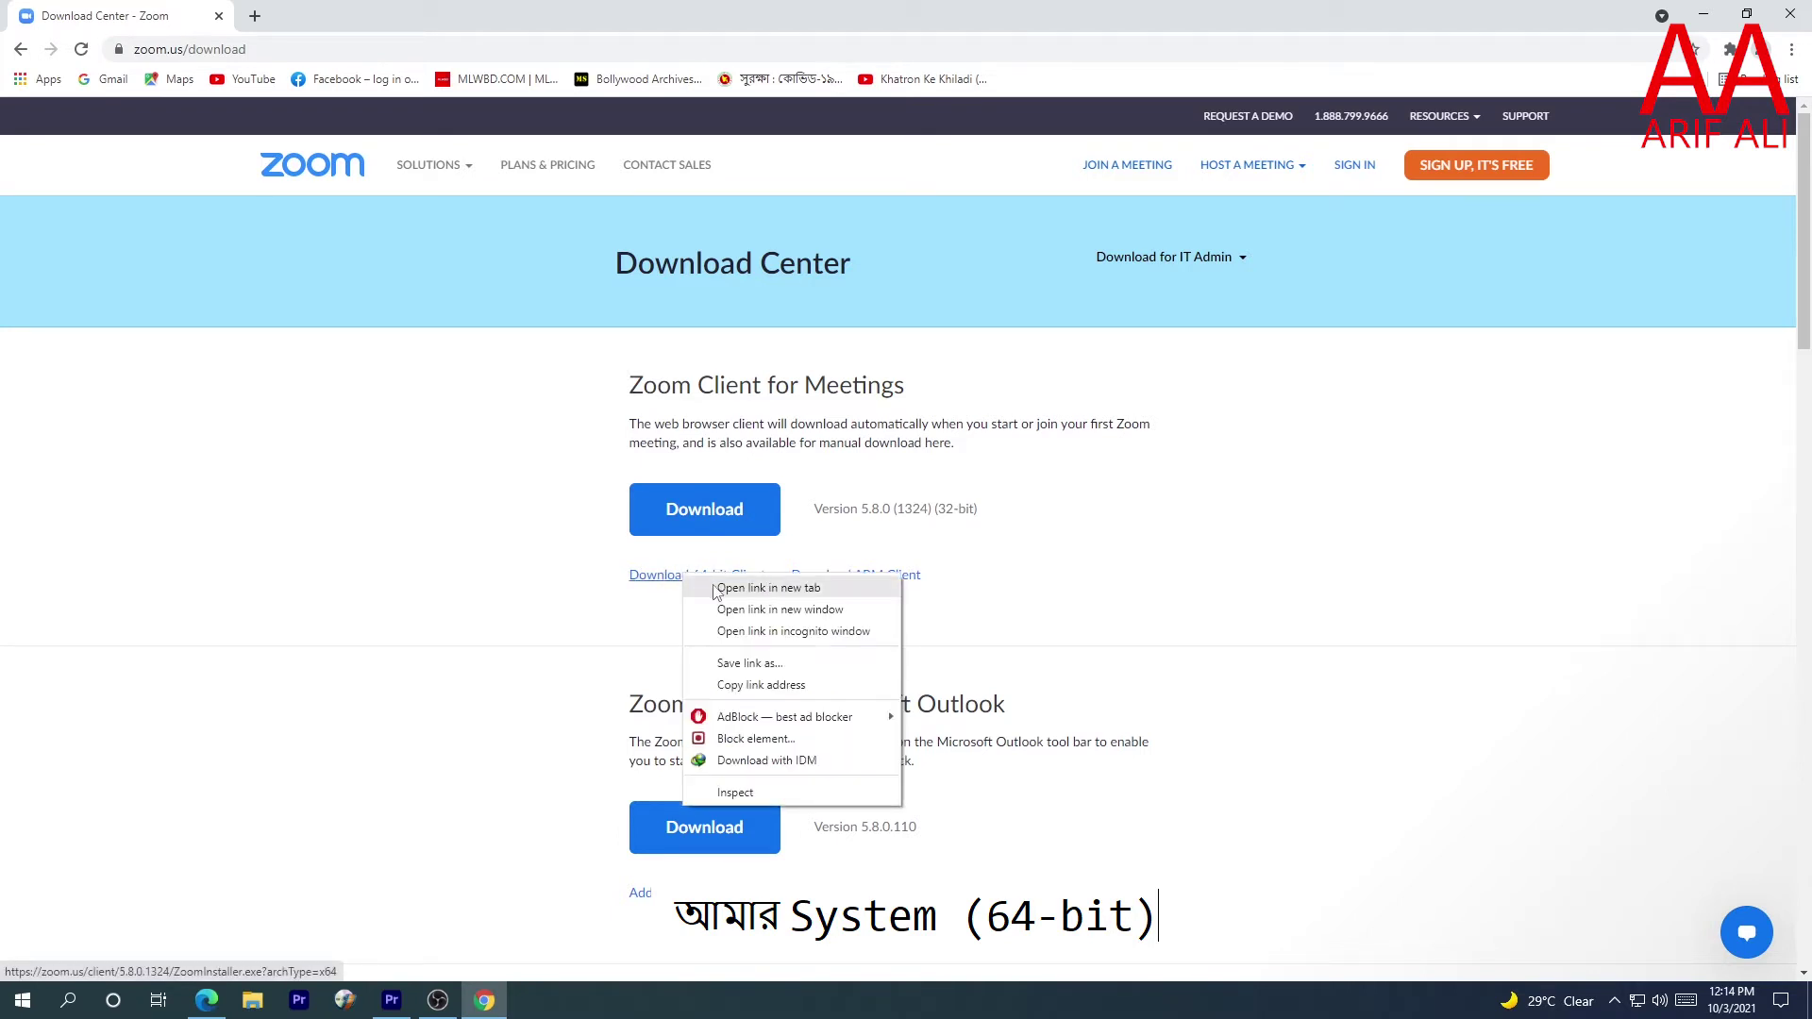
{"action": "left_click", "coordinate": [722, 591]}
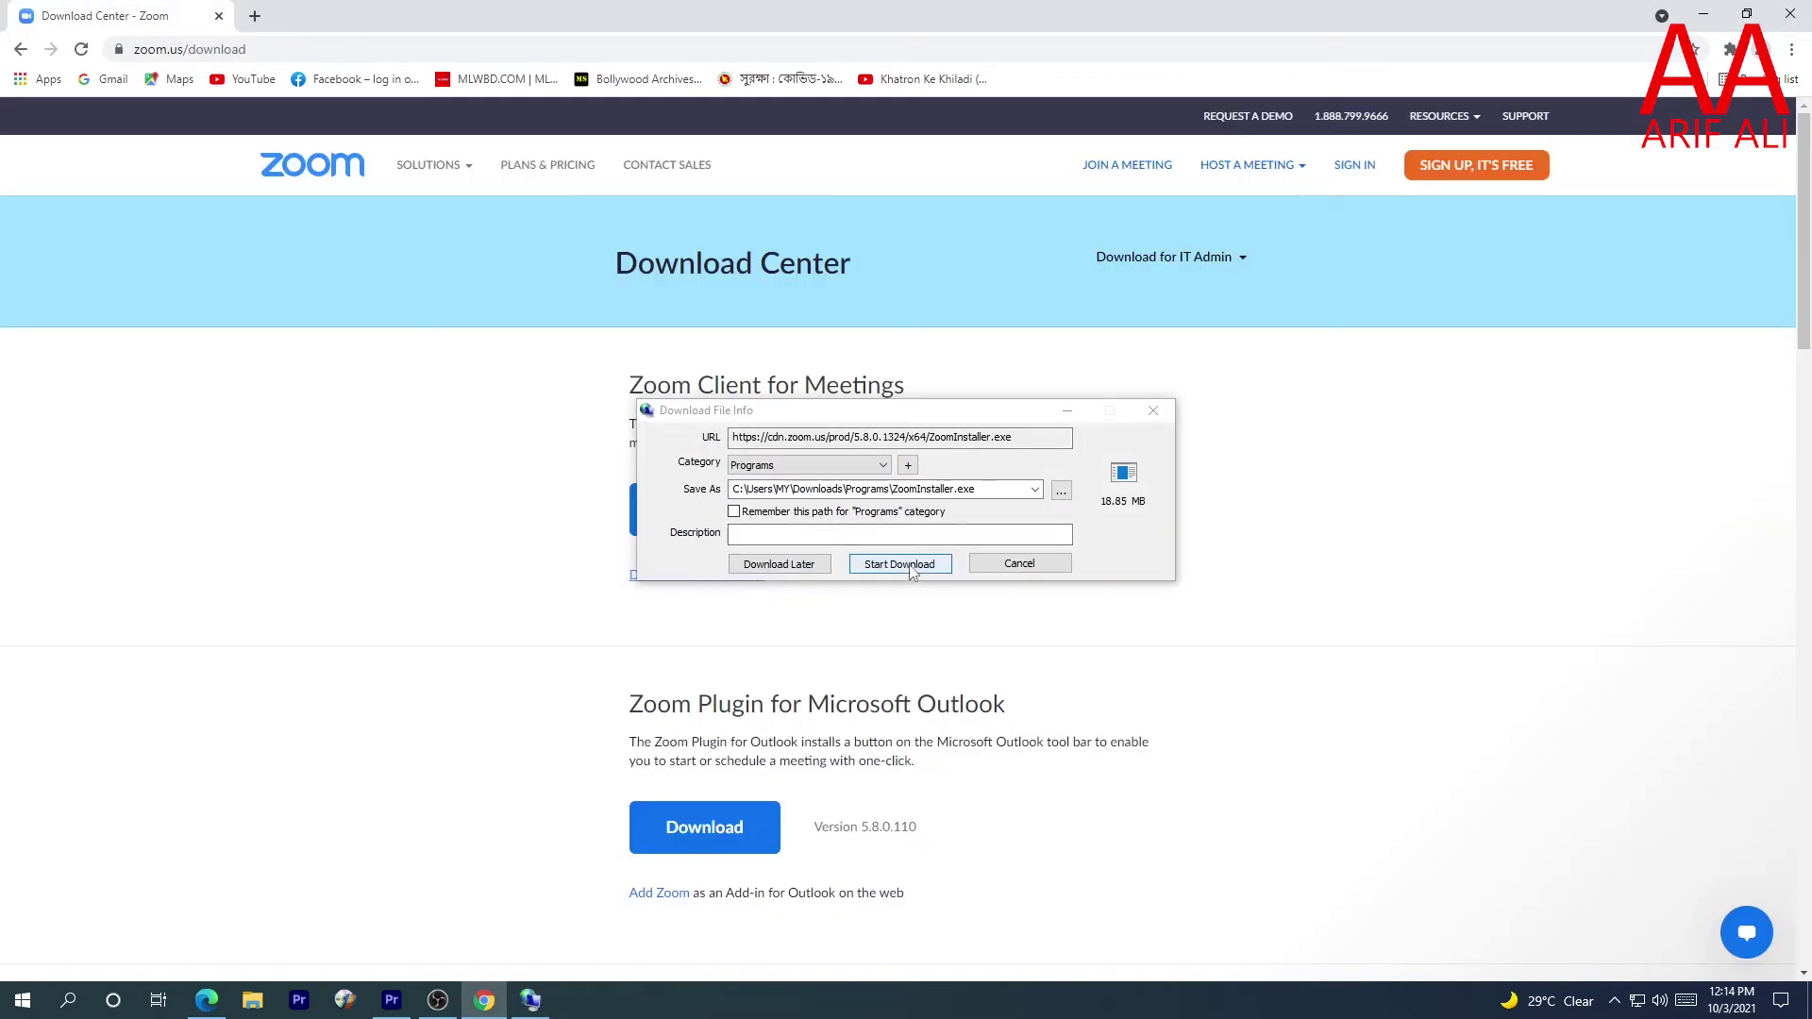
{"action": "left_click", "coordinate": [906, 565]}
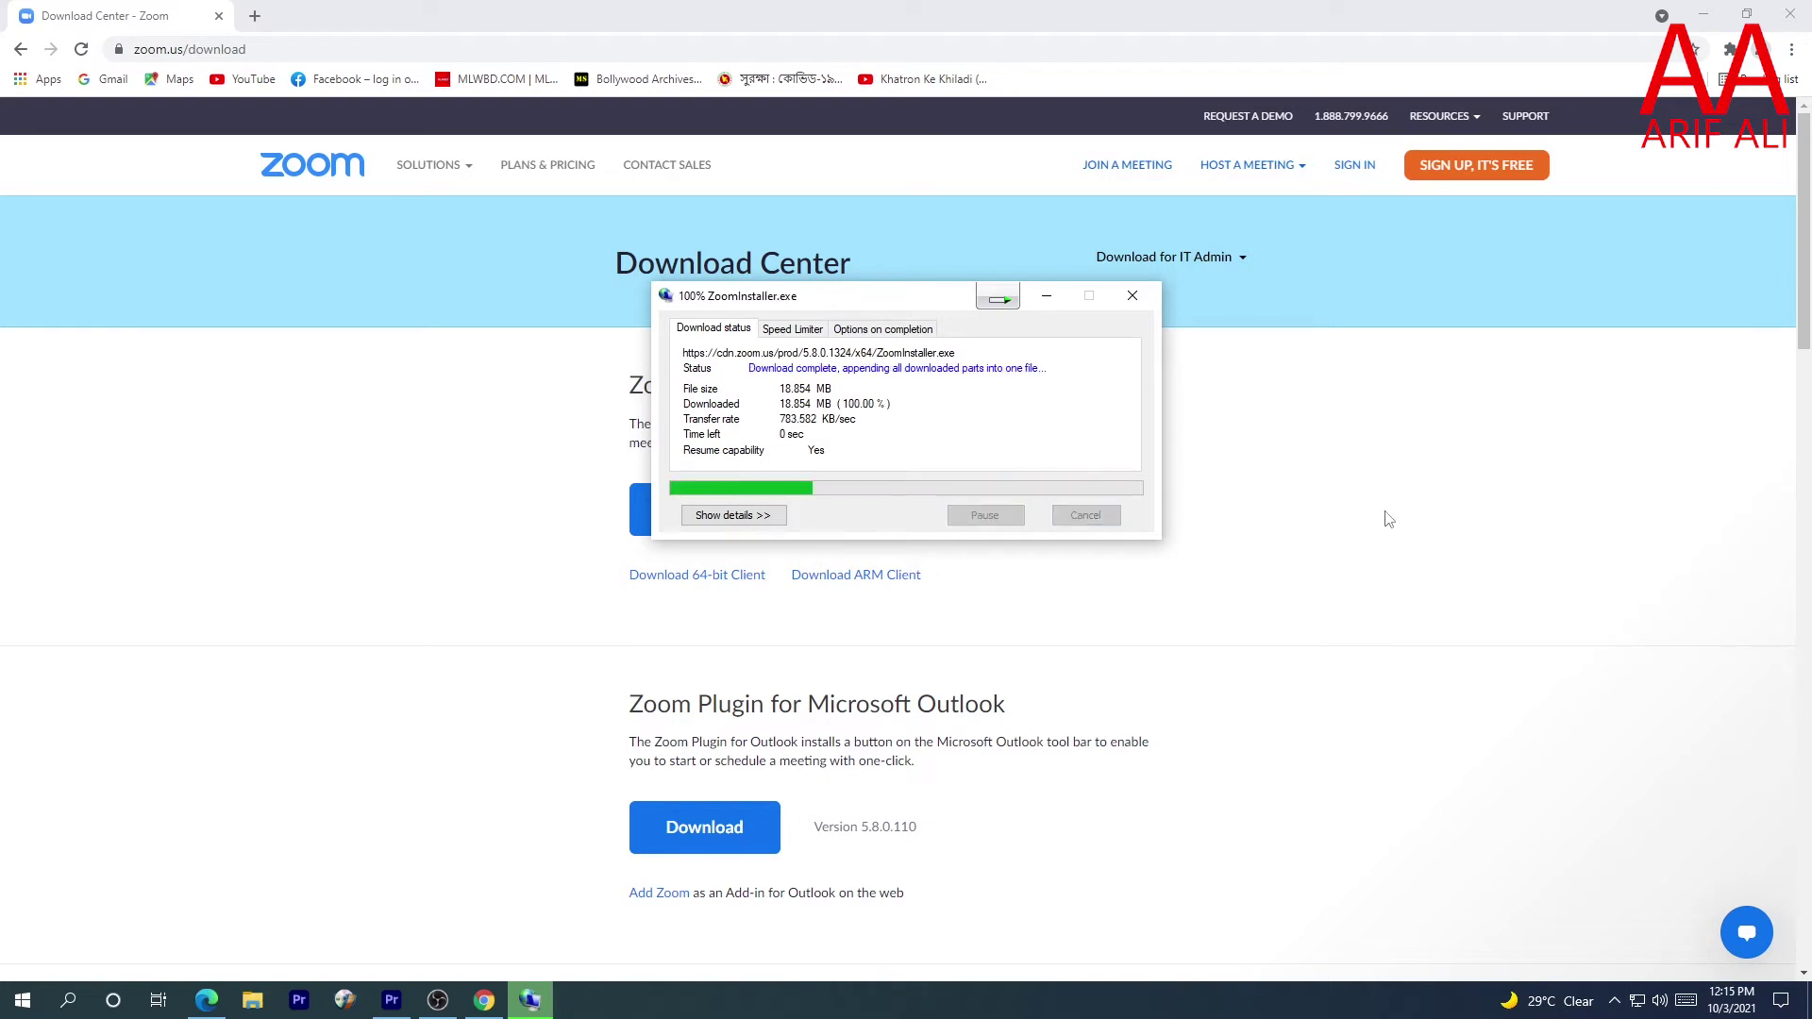
Step: Run ZoomInstaller.exe from the Programs folder inside the user's Downloads to install Zoom, and minimize the folder window
{"action": "left_click", "coordinate": [1706, 11]}
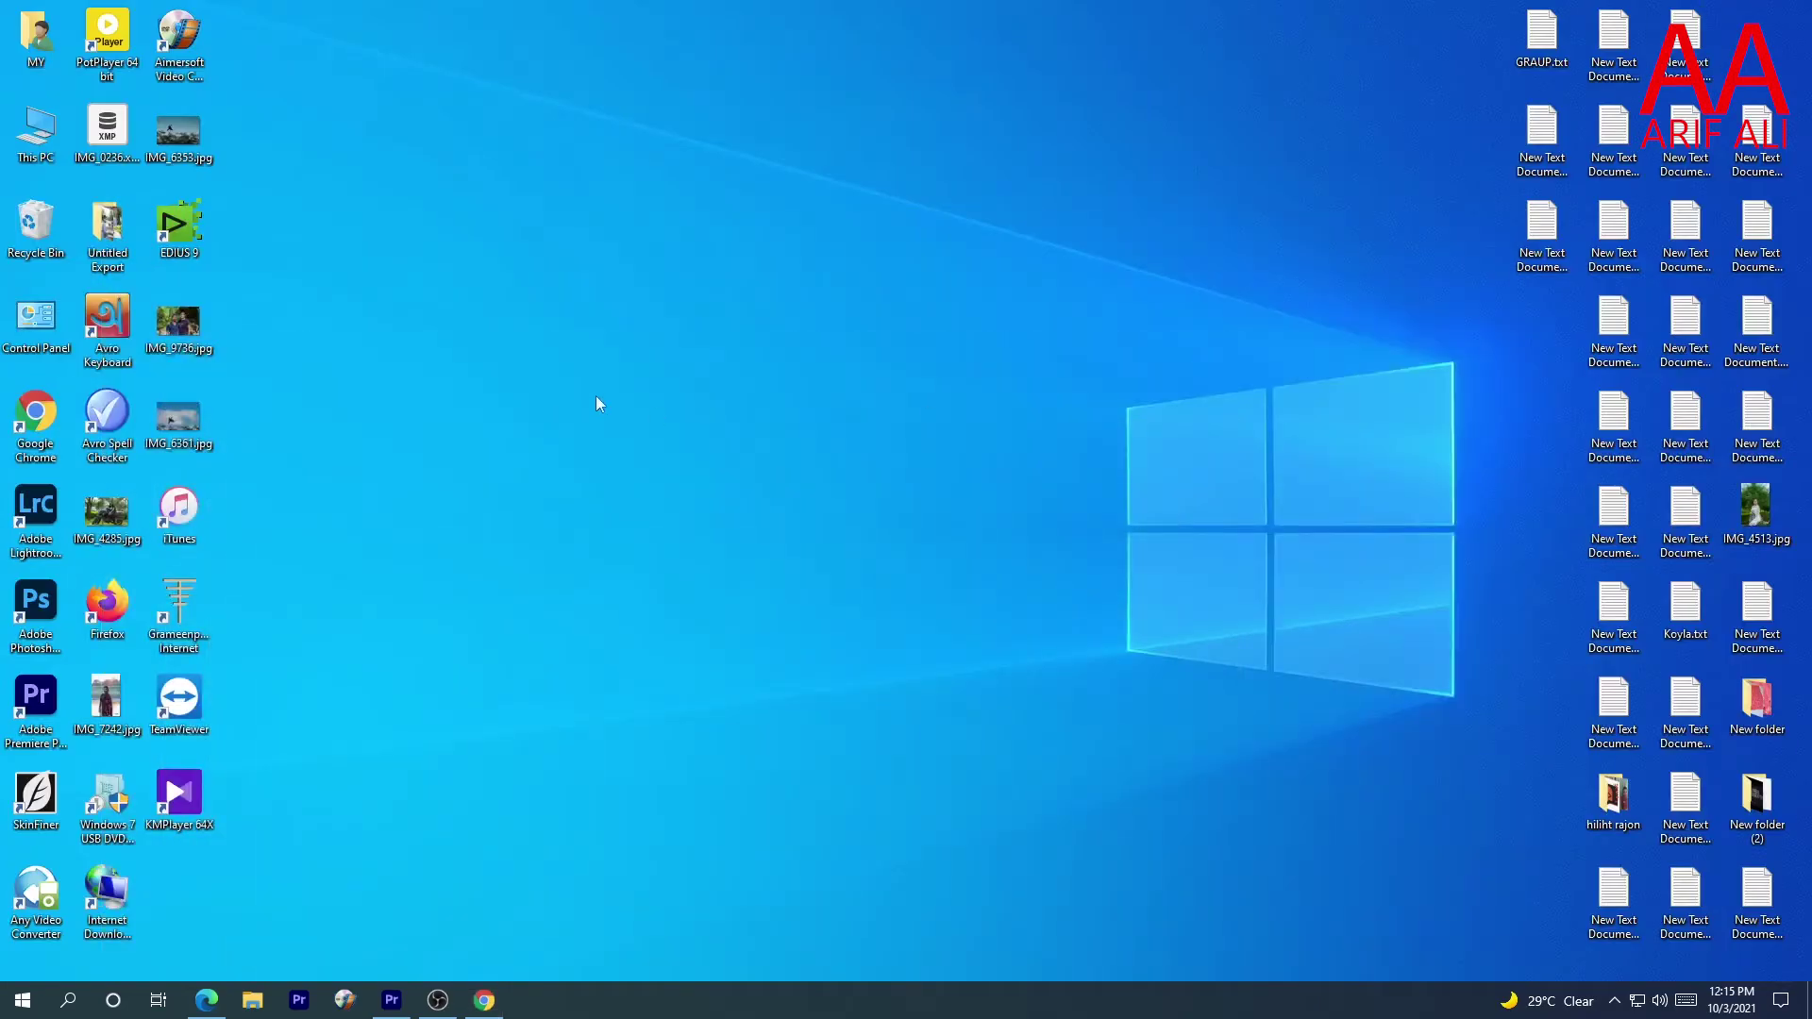
{"action": "double_click", "coordinate": [29, 49]}
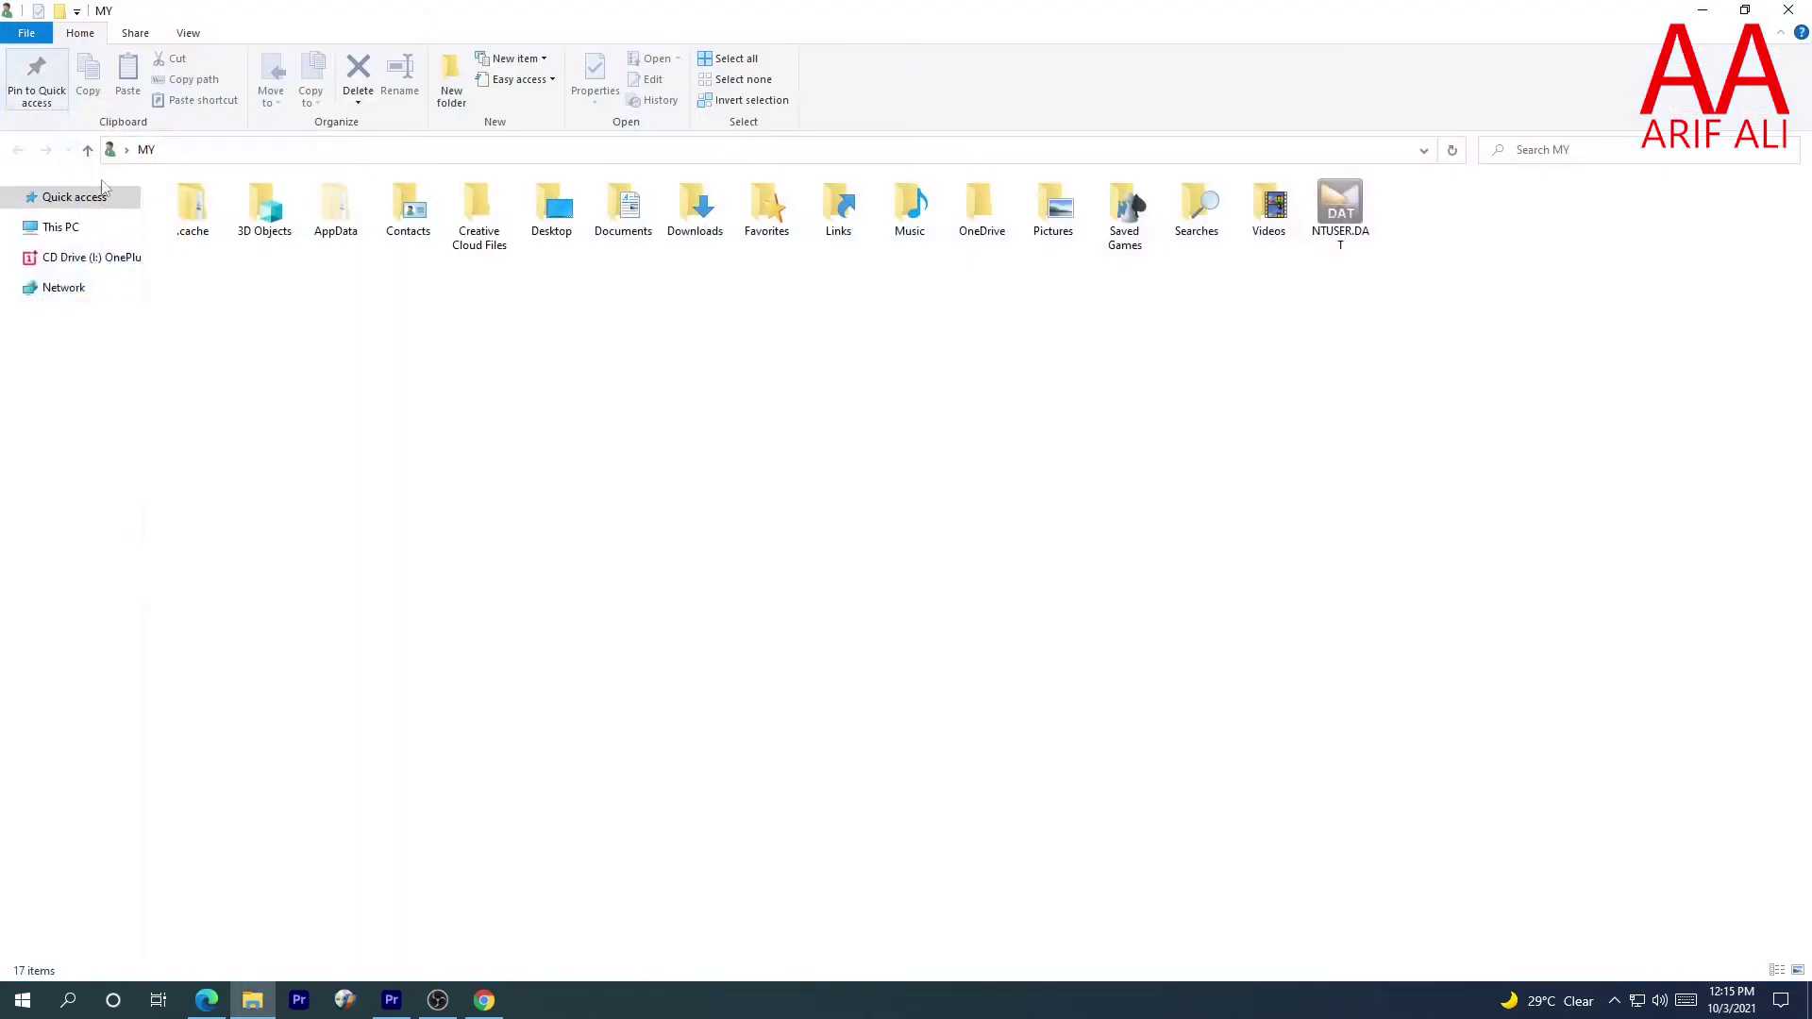
{"action": "left_click", "coordinate": [688, 220]}
{"action": "double_click", "coordinate": [688, 220]}
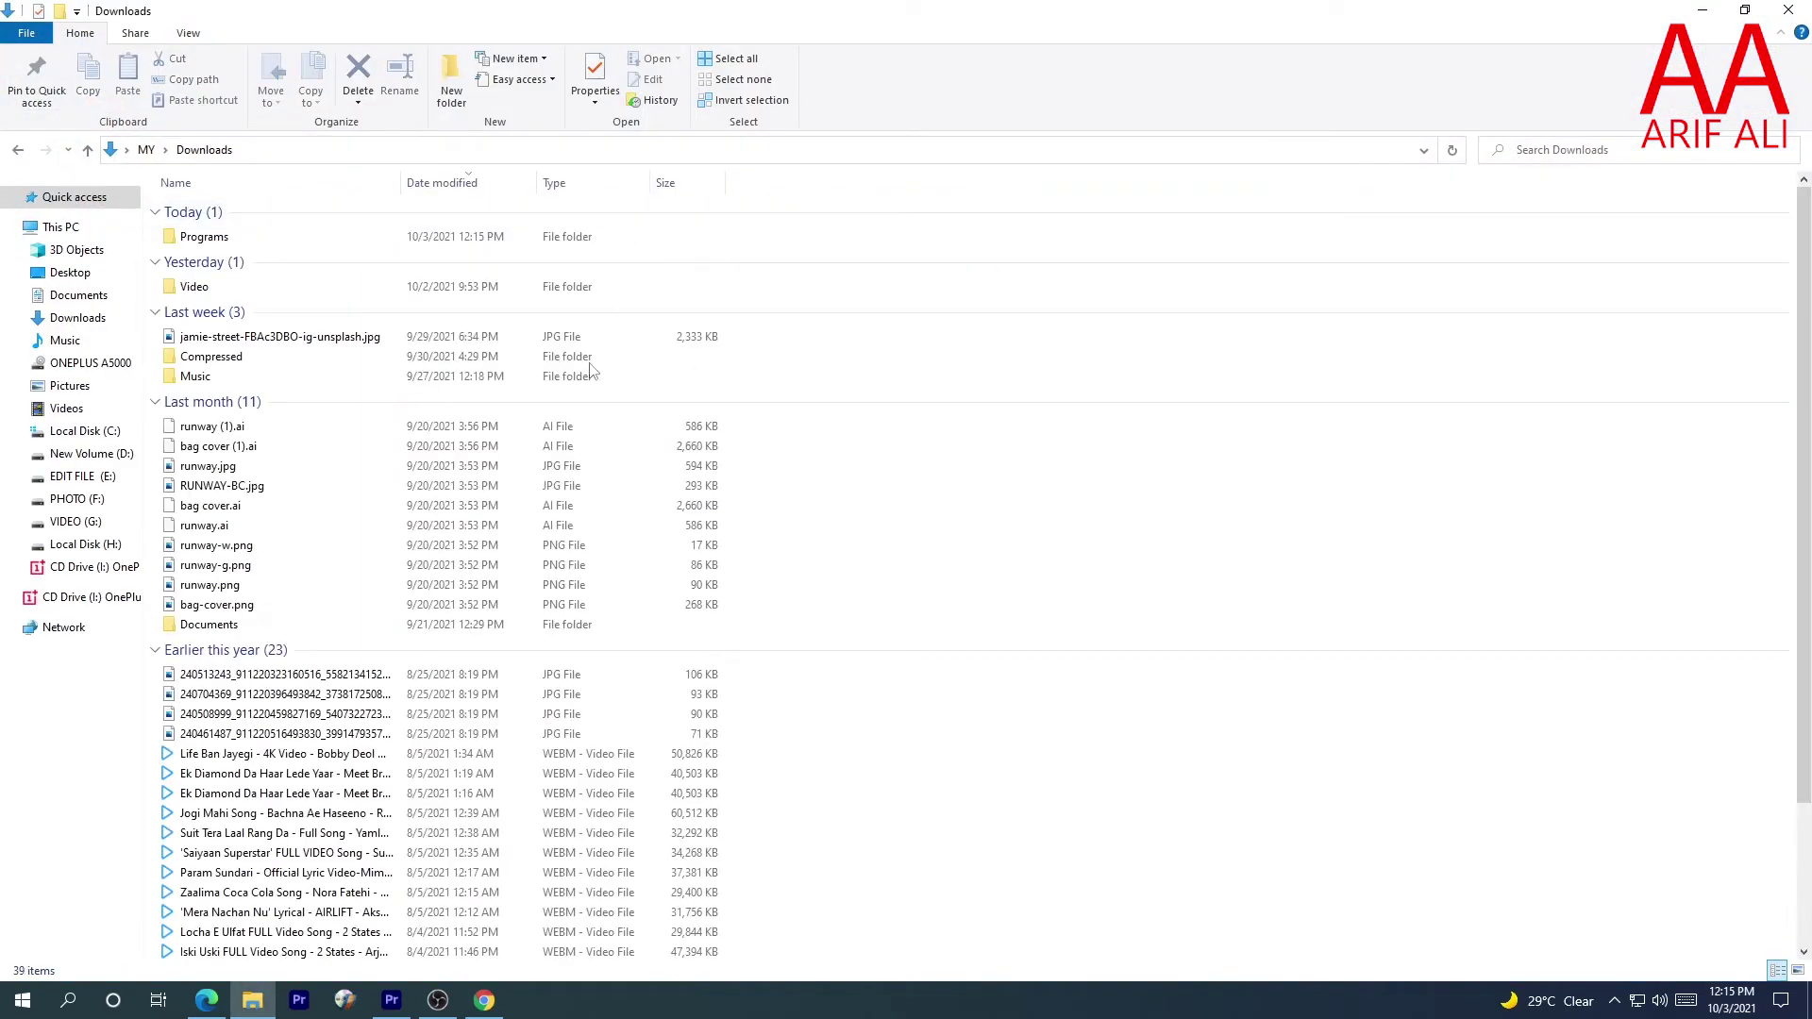
{"action": "double_click", "coordinate": [269, 236]}
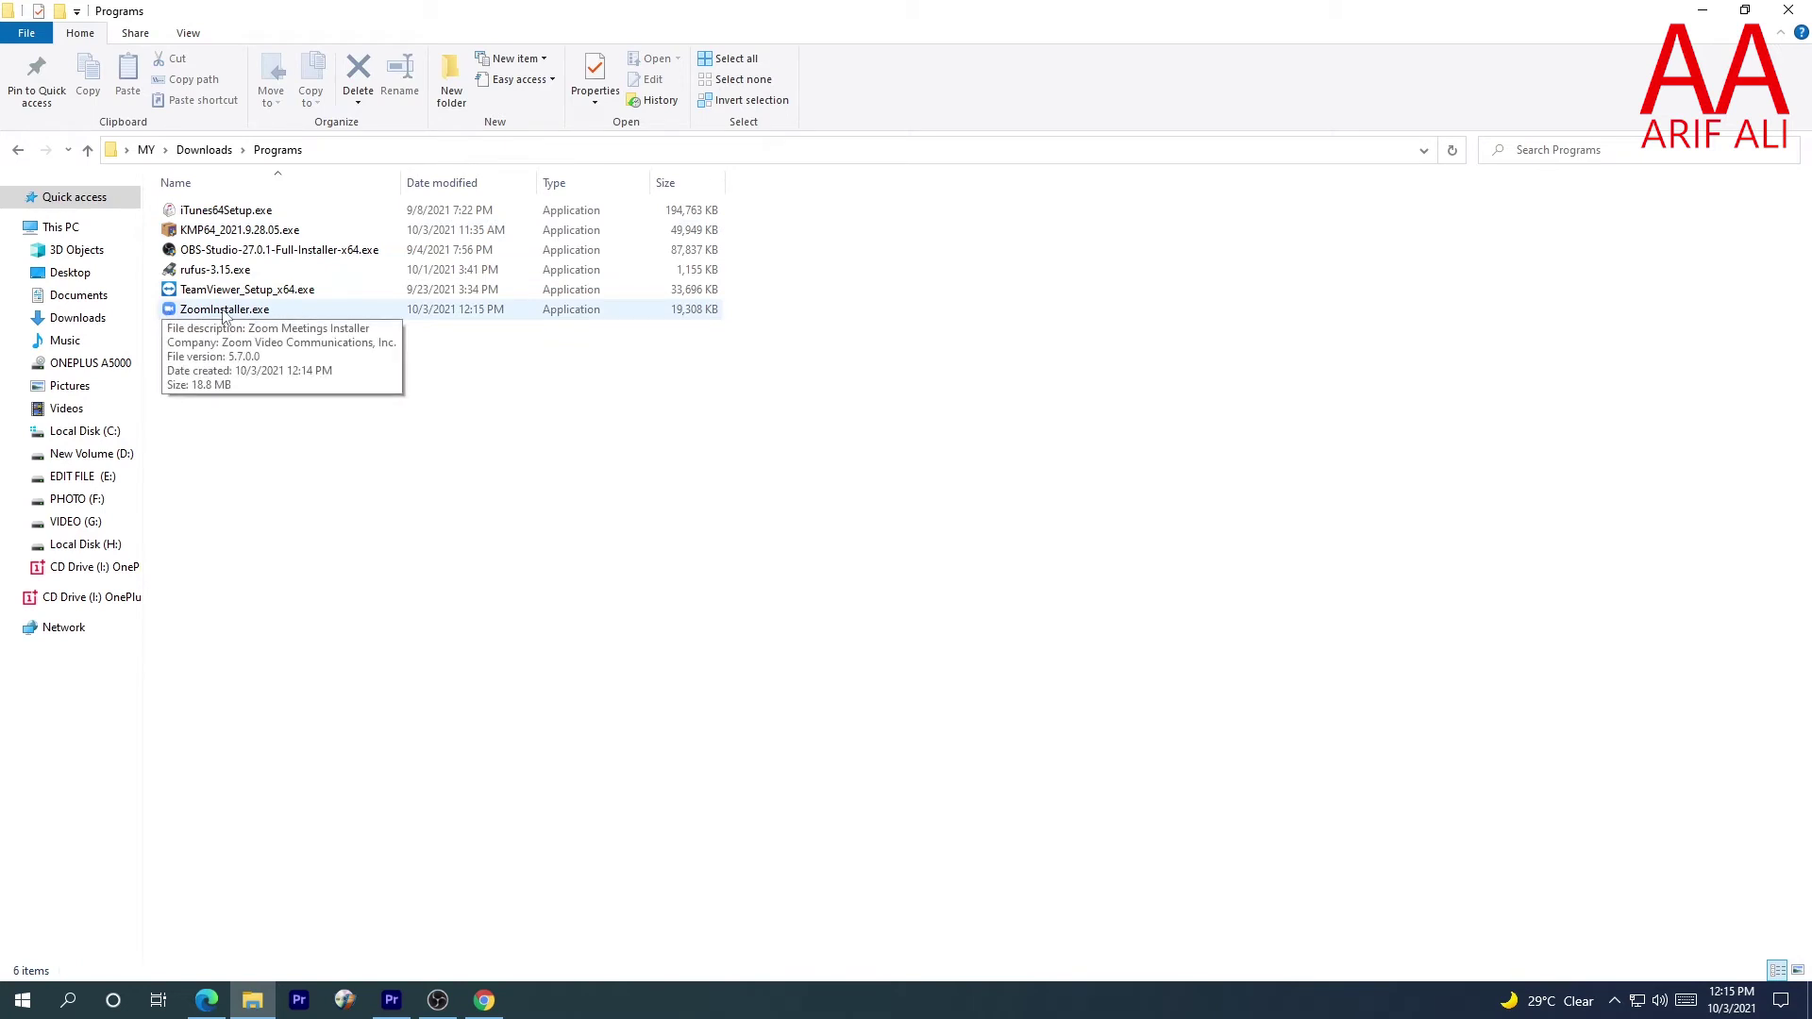
{"action": "double_click", "coordinate": [224, 312]}
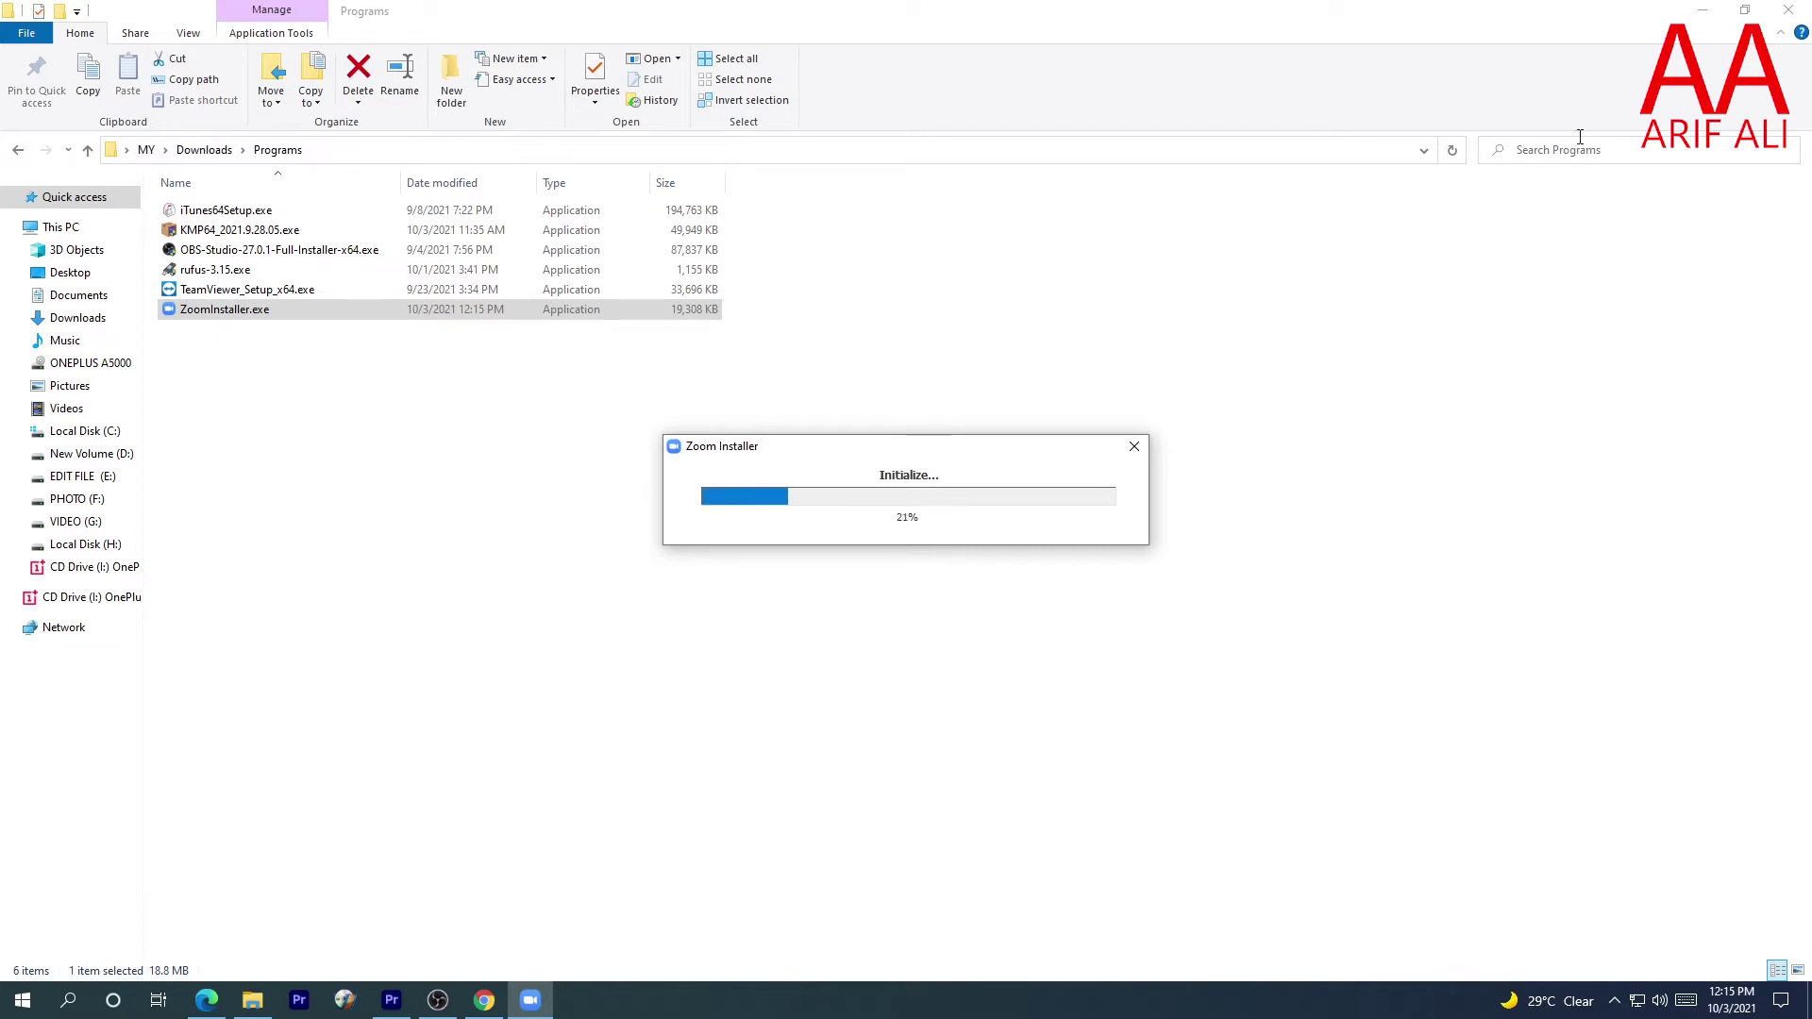
{"action": "left_click", "coordinate": [1699, 11]}
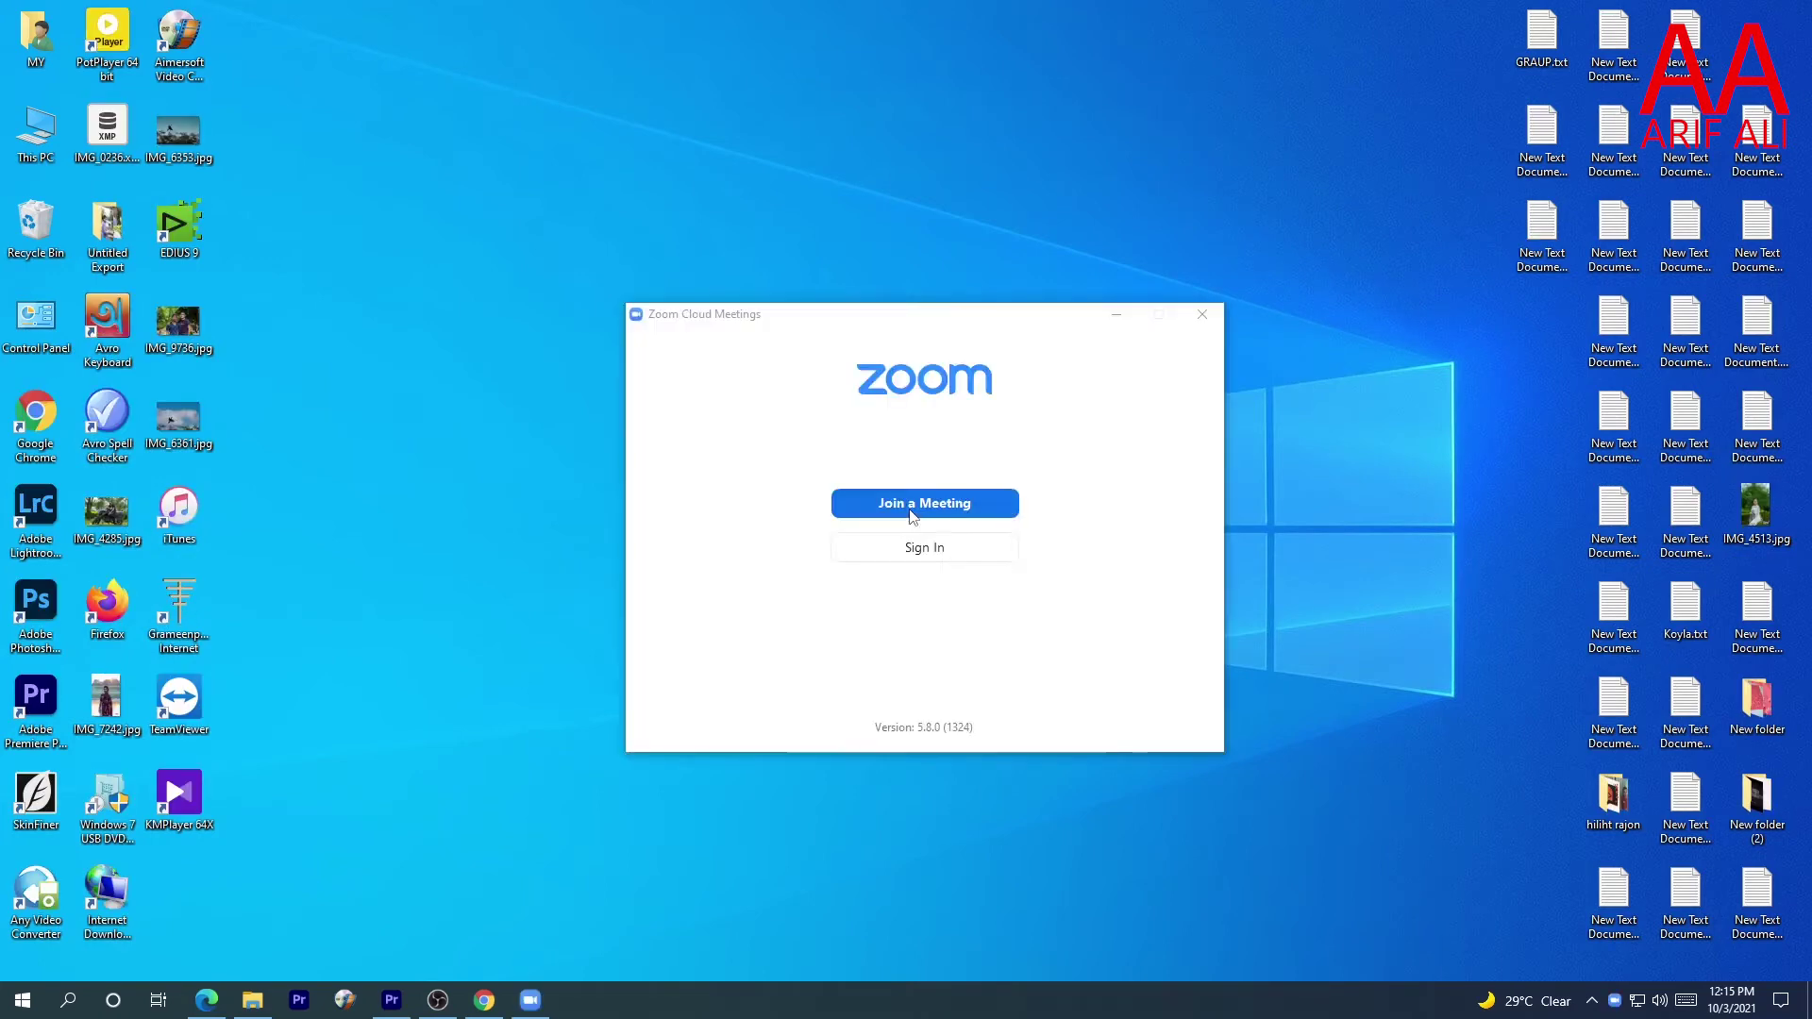
{"action": "left_click_drag", "start_coordinate": [917, 317], "coordinate": [904, 266]}
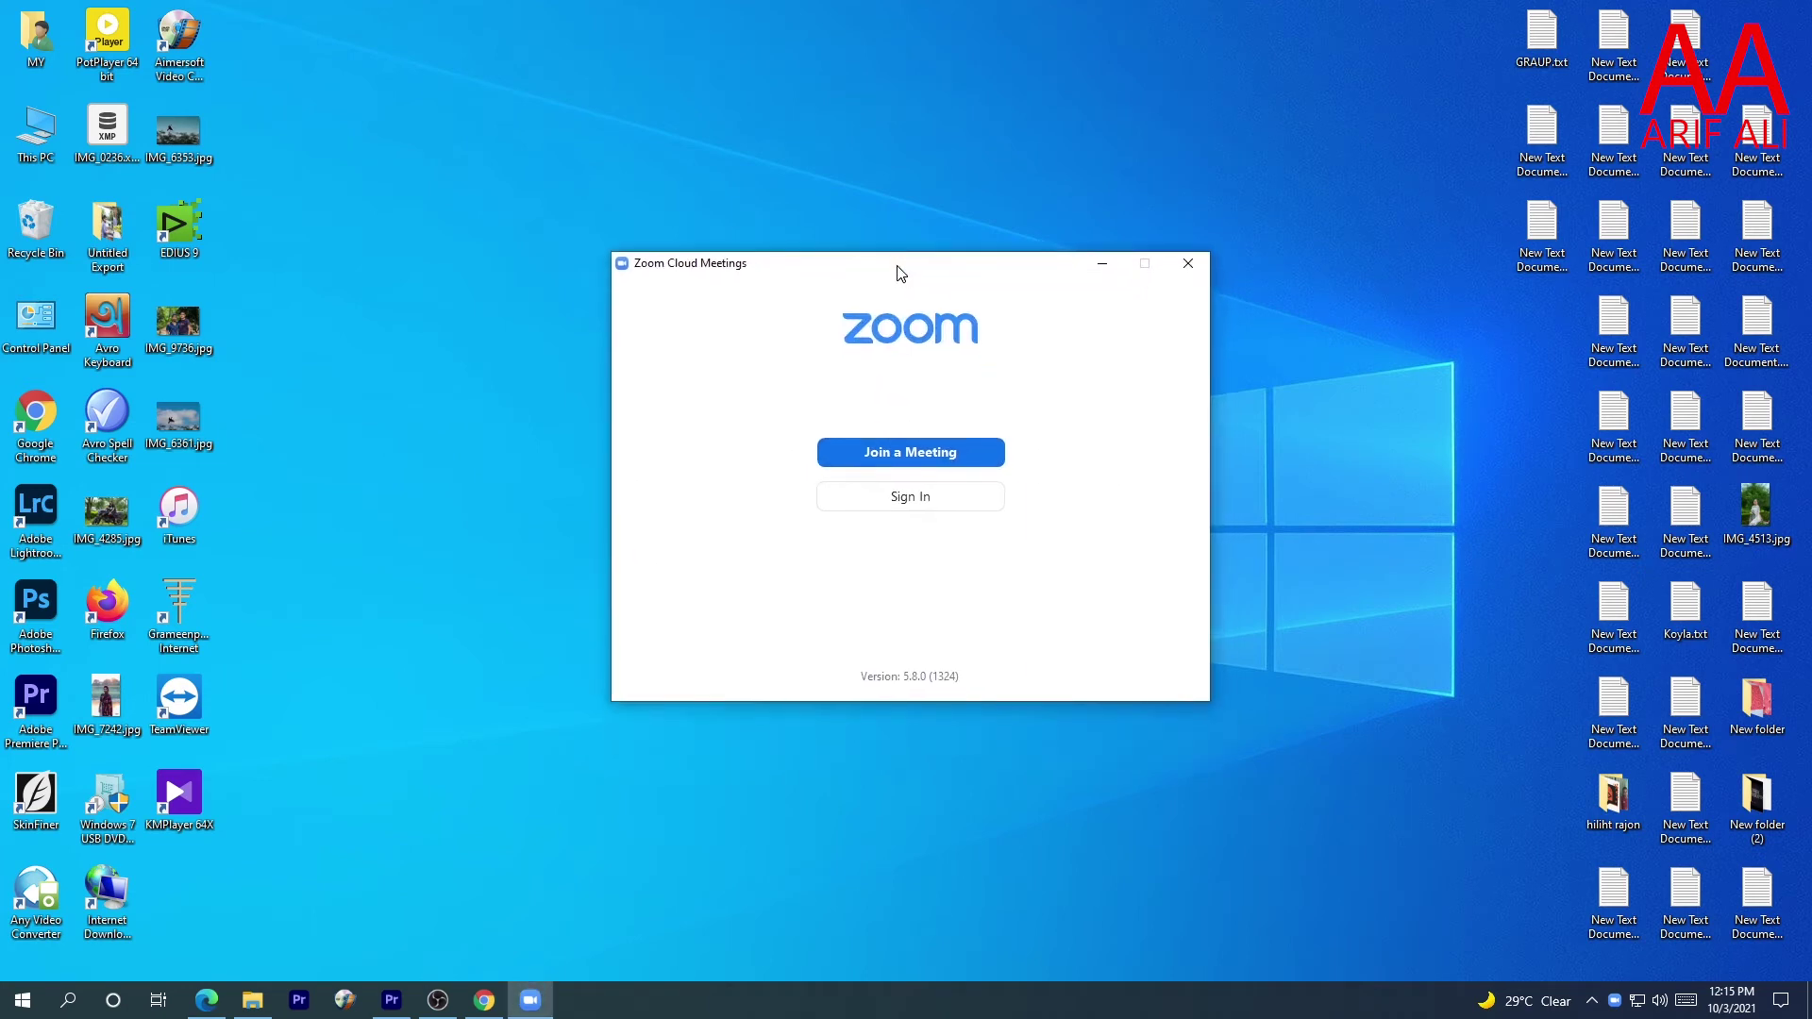
{"action": "left_click", "coordinate": [927, 457]}
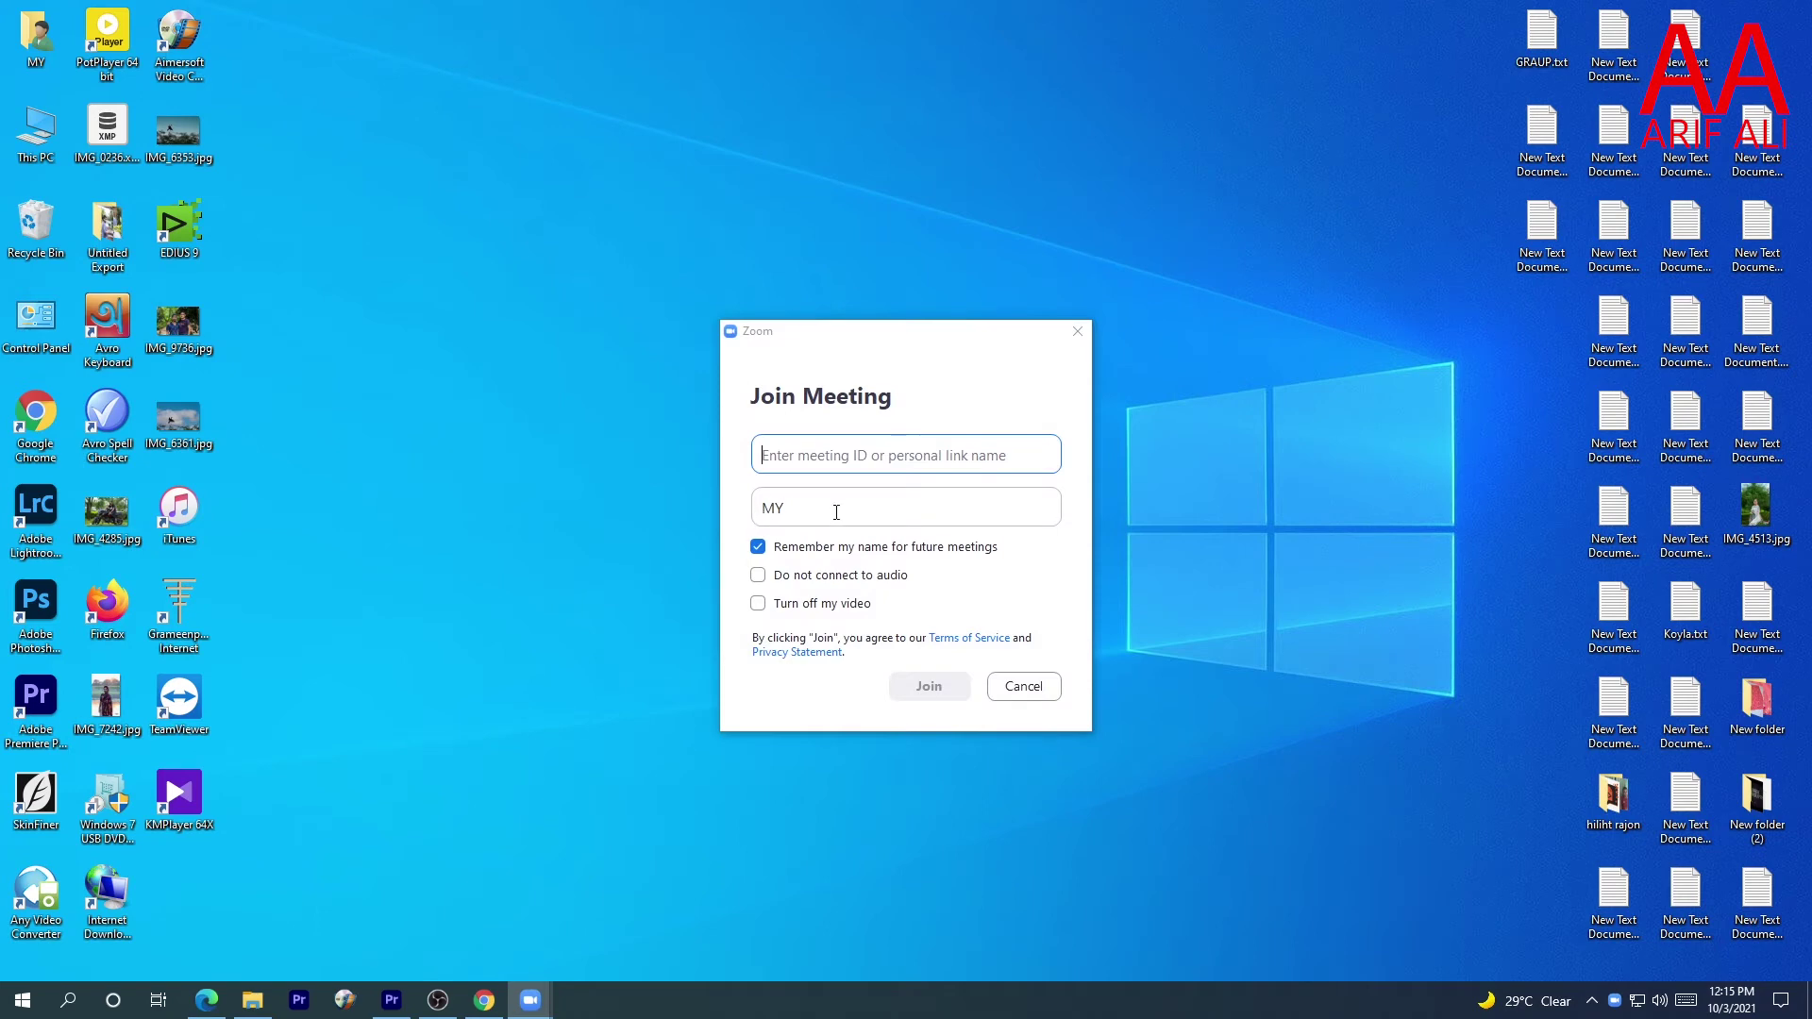
{"action": "left_click", "coordinate": [1022, 687]}
Step: Sign in to Zoom with Google, choosing the existing Google account in the browser
{"action": "left_click", "coordinate": [910, 498]}
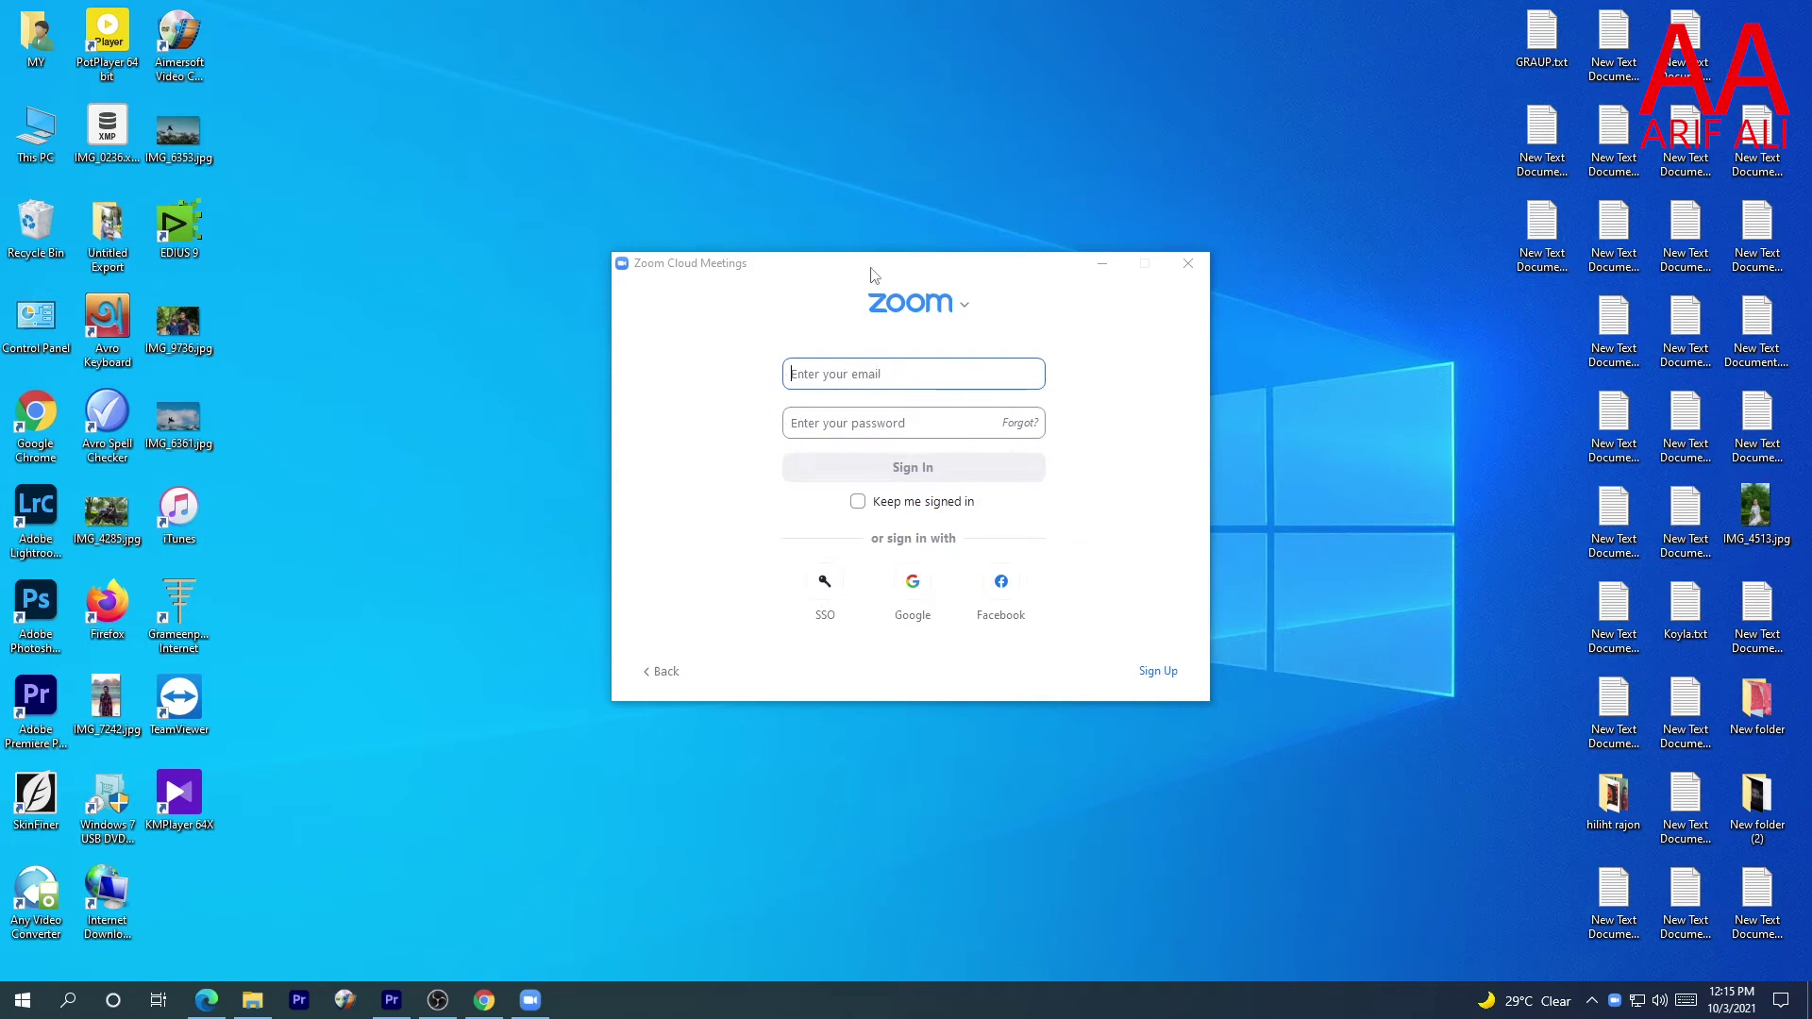
{"action": "left_click_drag", "start_coordinate": [873, 273], "coordinate": [870, 238]}
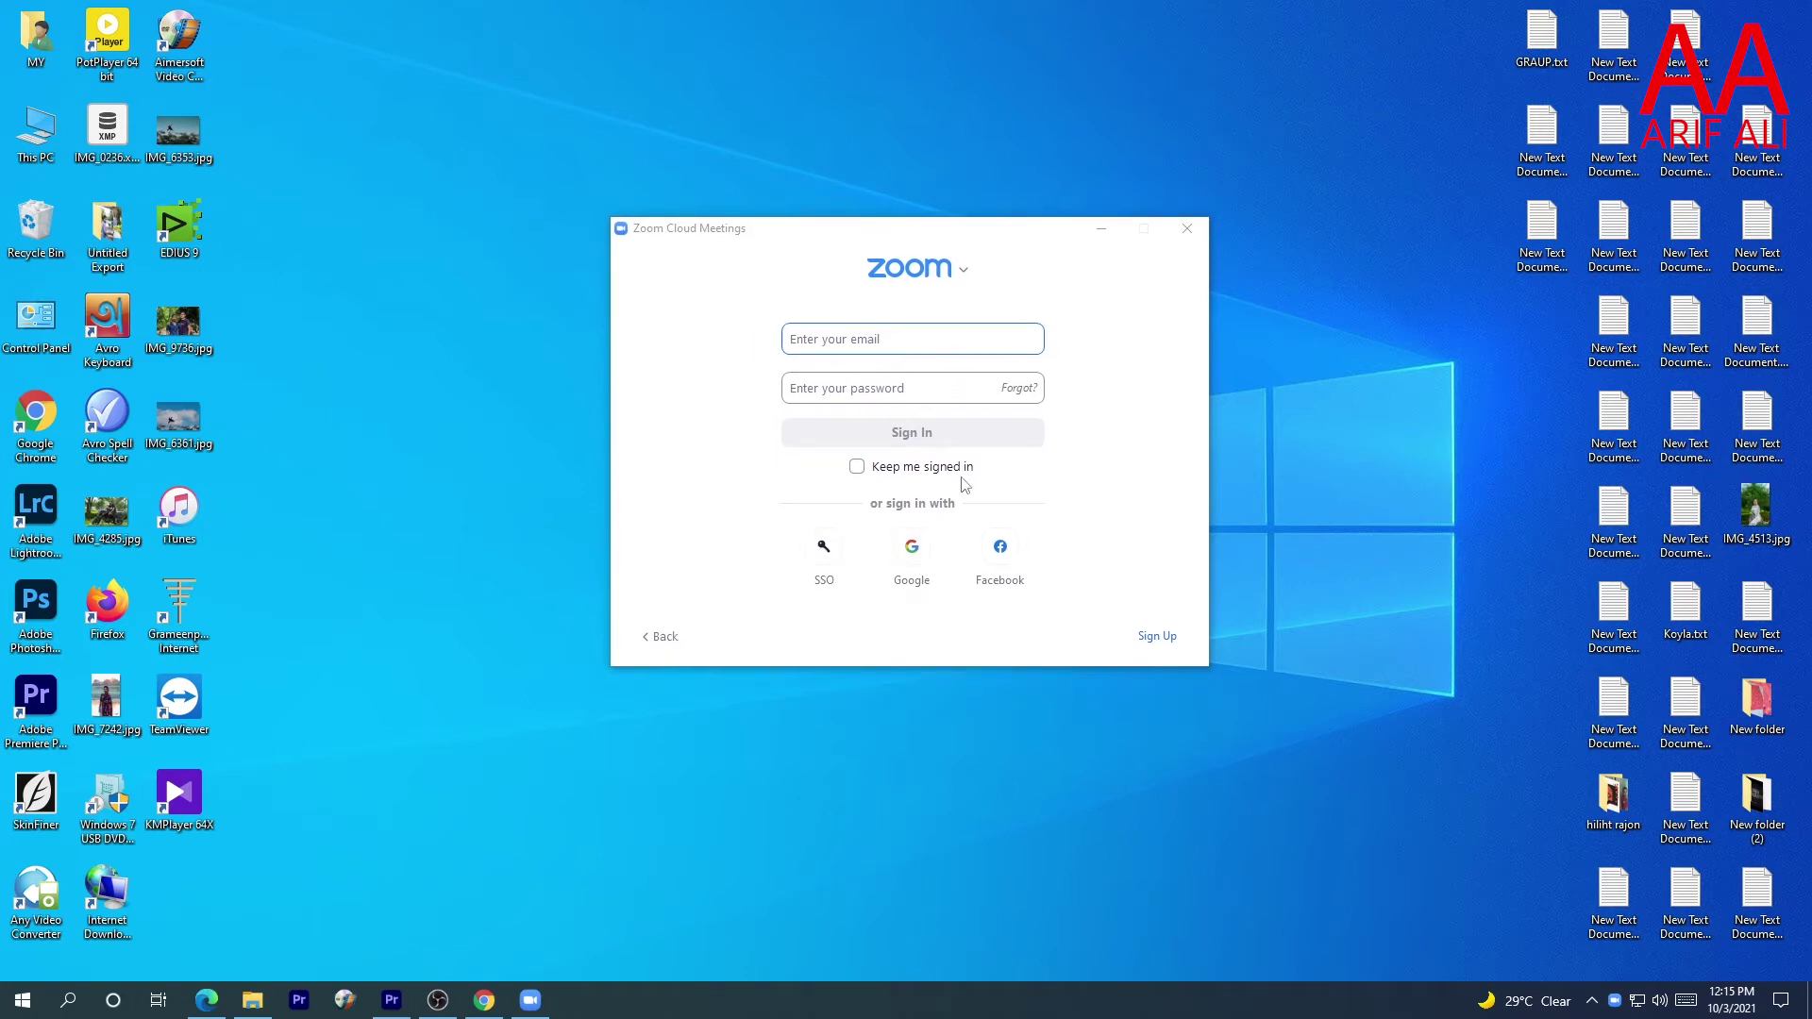
{"action": "left_click", "coordinate": [912, 549]}
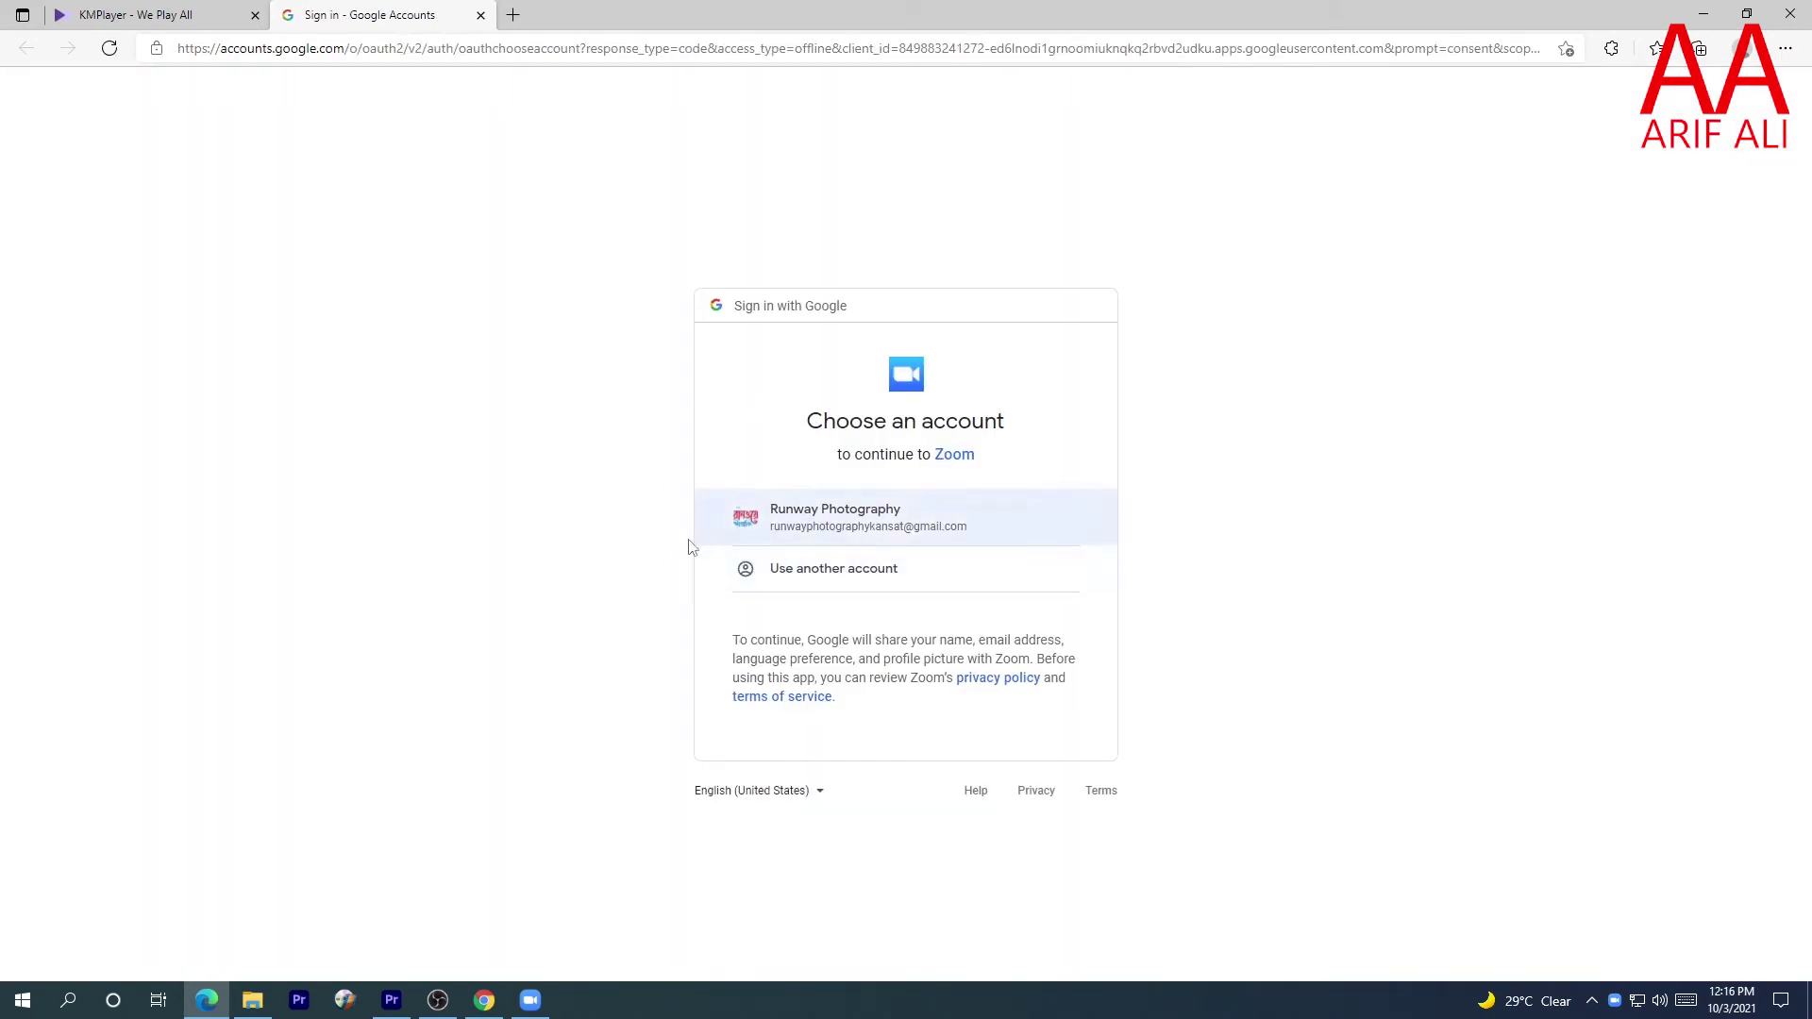
{"action": "left_click", "coordinate": [844, 525]}
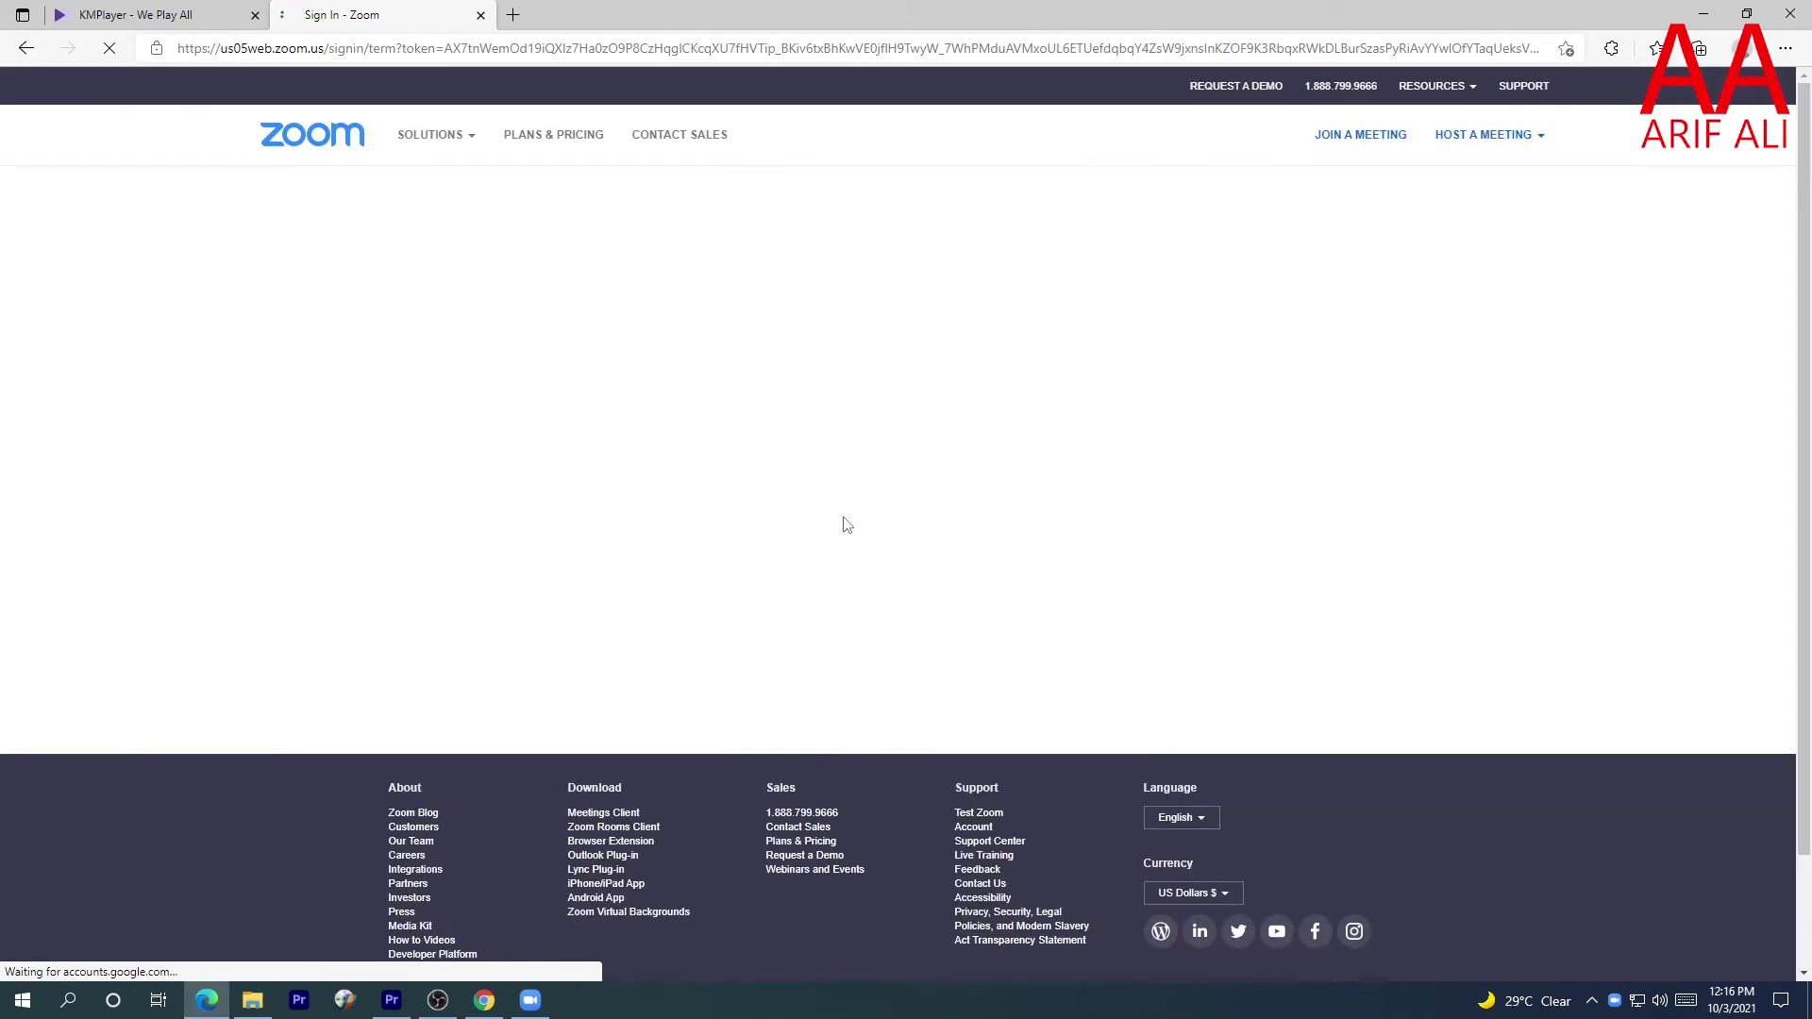
Step: Fill in the month, day and year of the date of birth on the Verification page and continue
{"action": "left_click", "coordinate": [821, 341]}
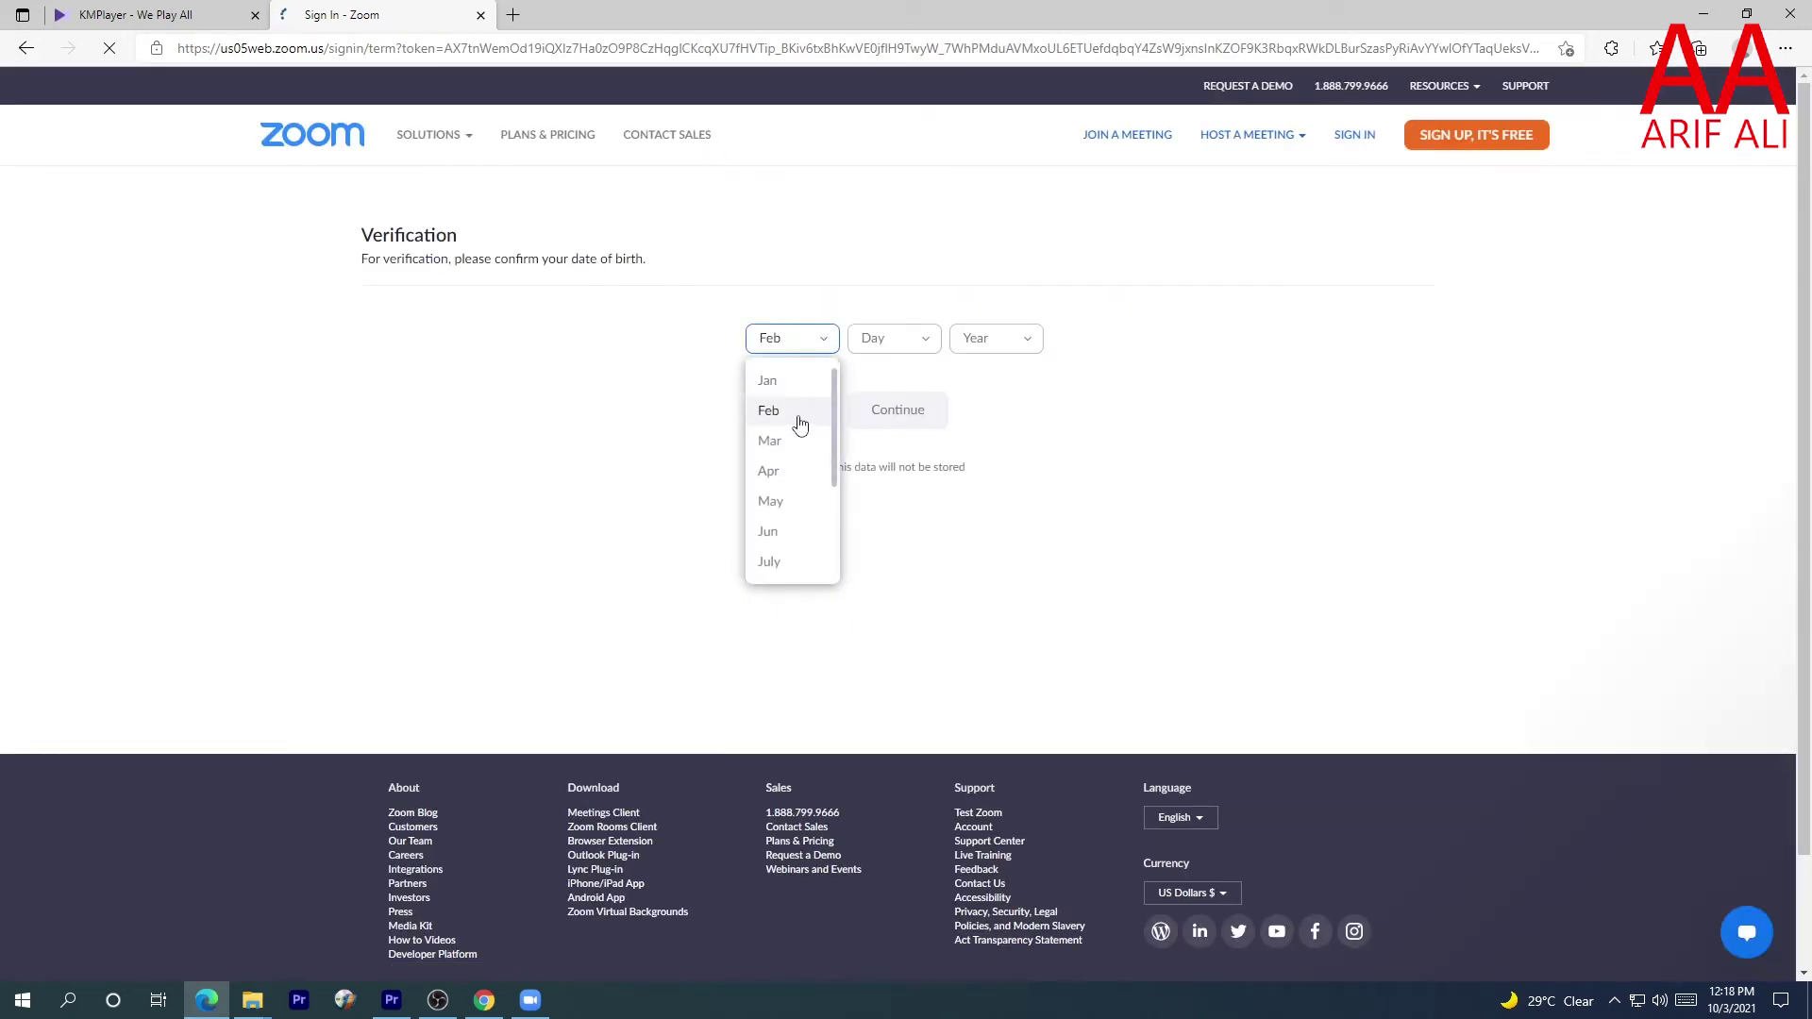
{"action": "left_click", "coordinate": [789, 381]}
{"action": "left_click", "coordinate": [922, 349]}
{"action": "scroll", "coordinate": [925, 364], "scroll_direction": "down", "scroll_amount": 5}
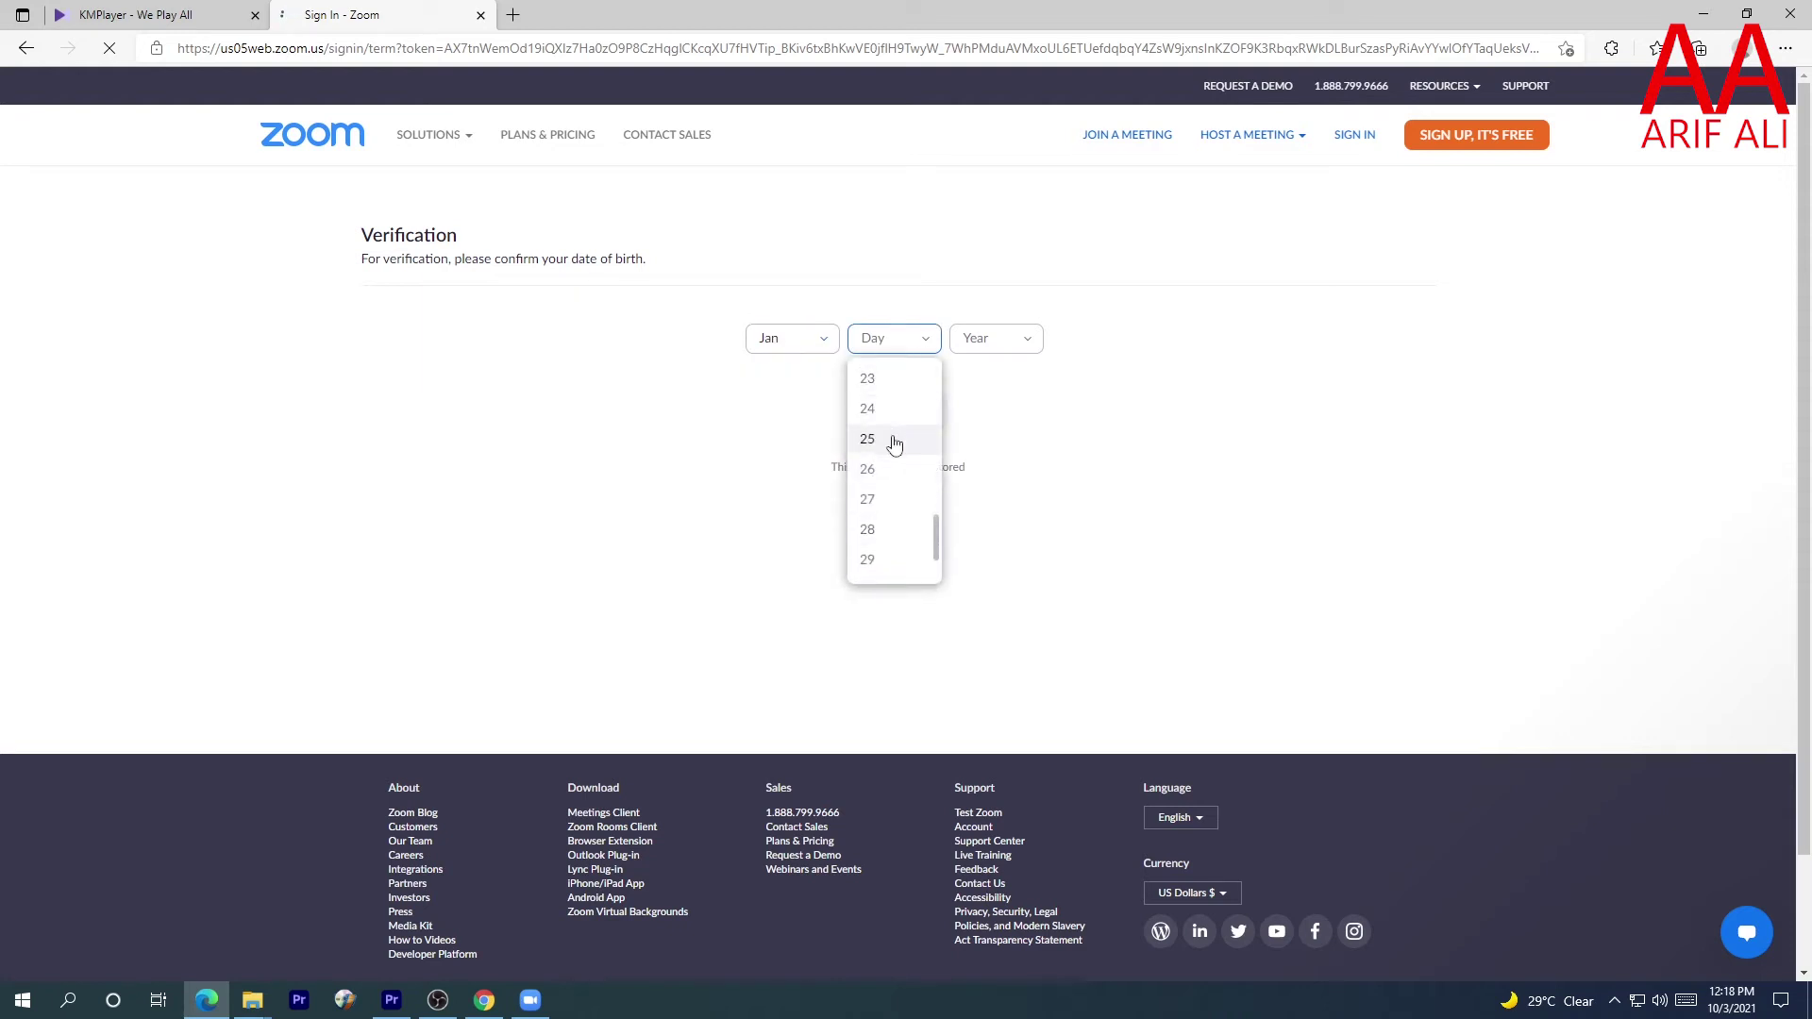
{"action": "scroll", "coordinate": [895, 443], "scroll_direction": "up", "scroll_amount": 6}
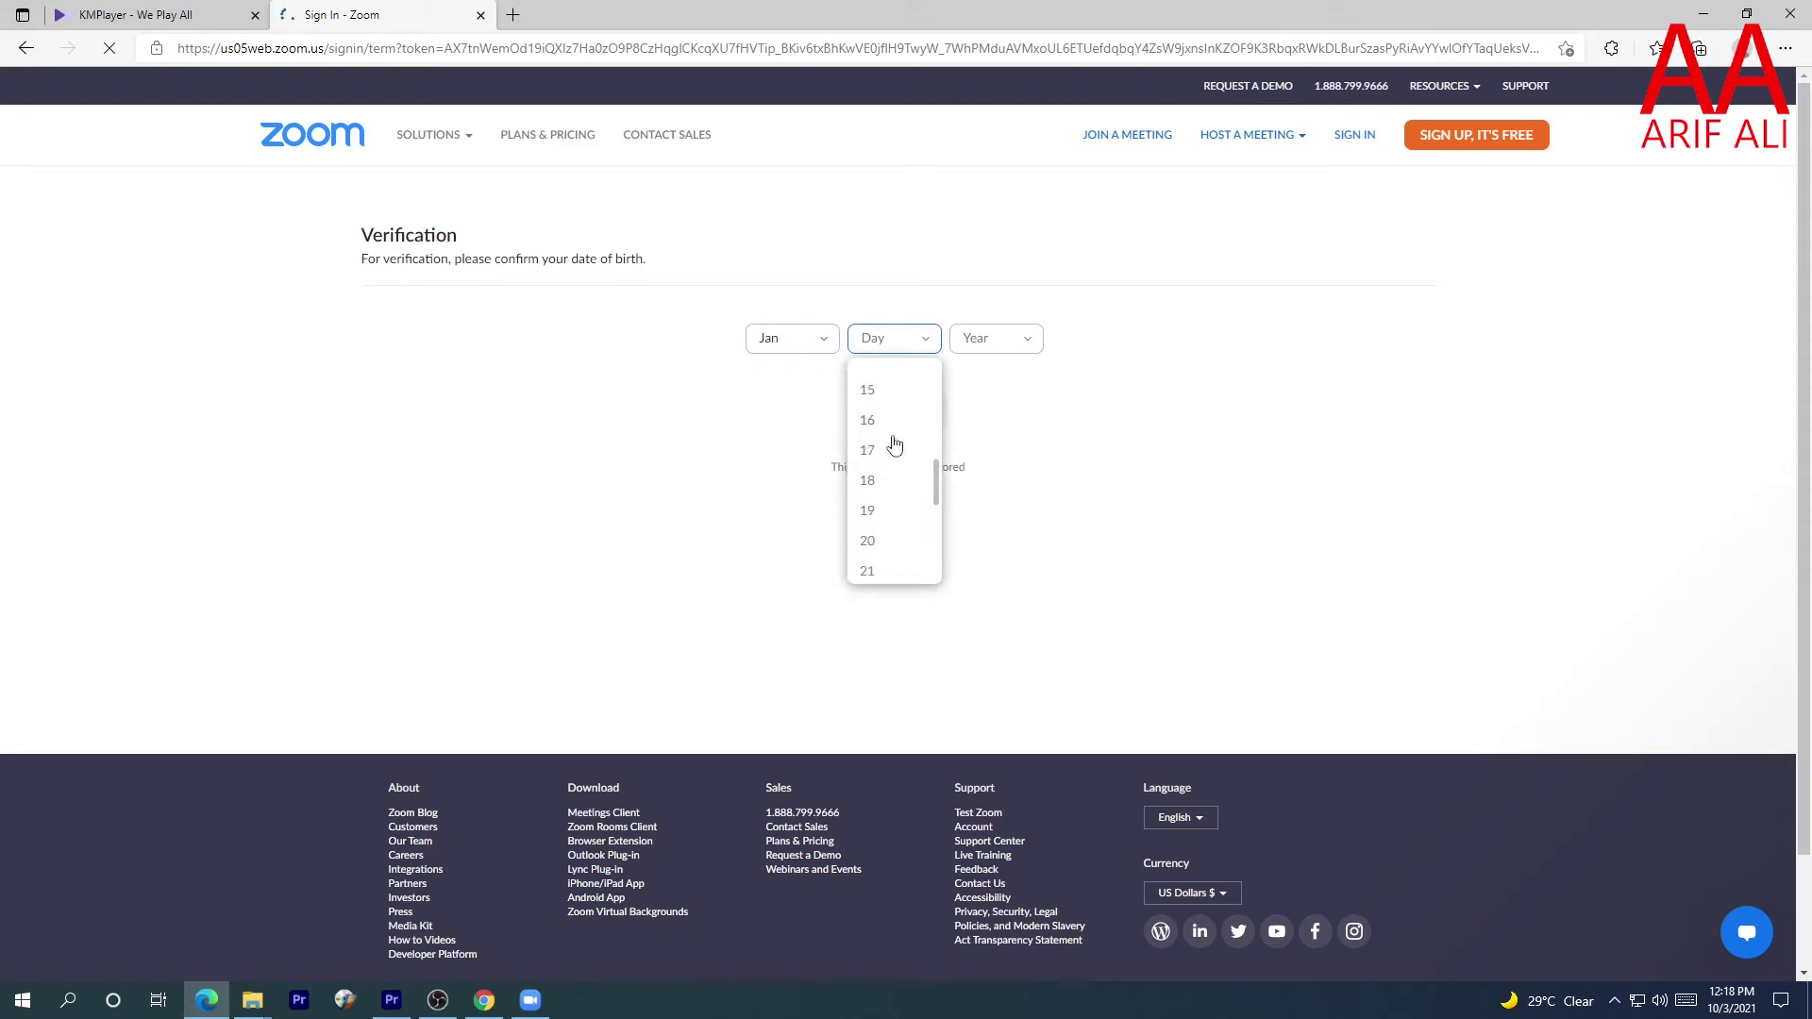
{"action": "left_click", "coordinate": [863, 382]}
{"action": "left_click", "coordinate": [1010, 338]}
{"action": "scroll", "coordinate": [1005, 471], "scroll_direction": "down", "scroll_amount": 2}
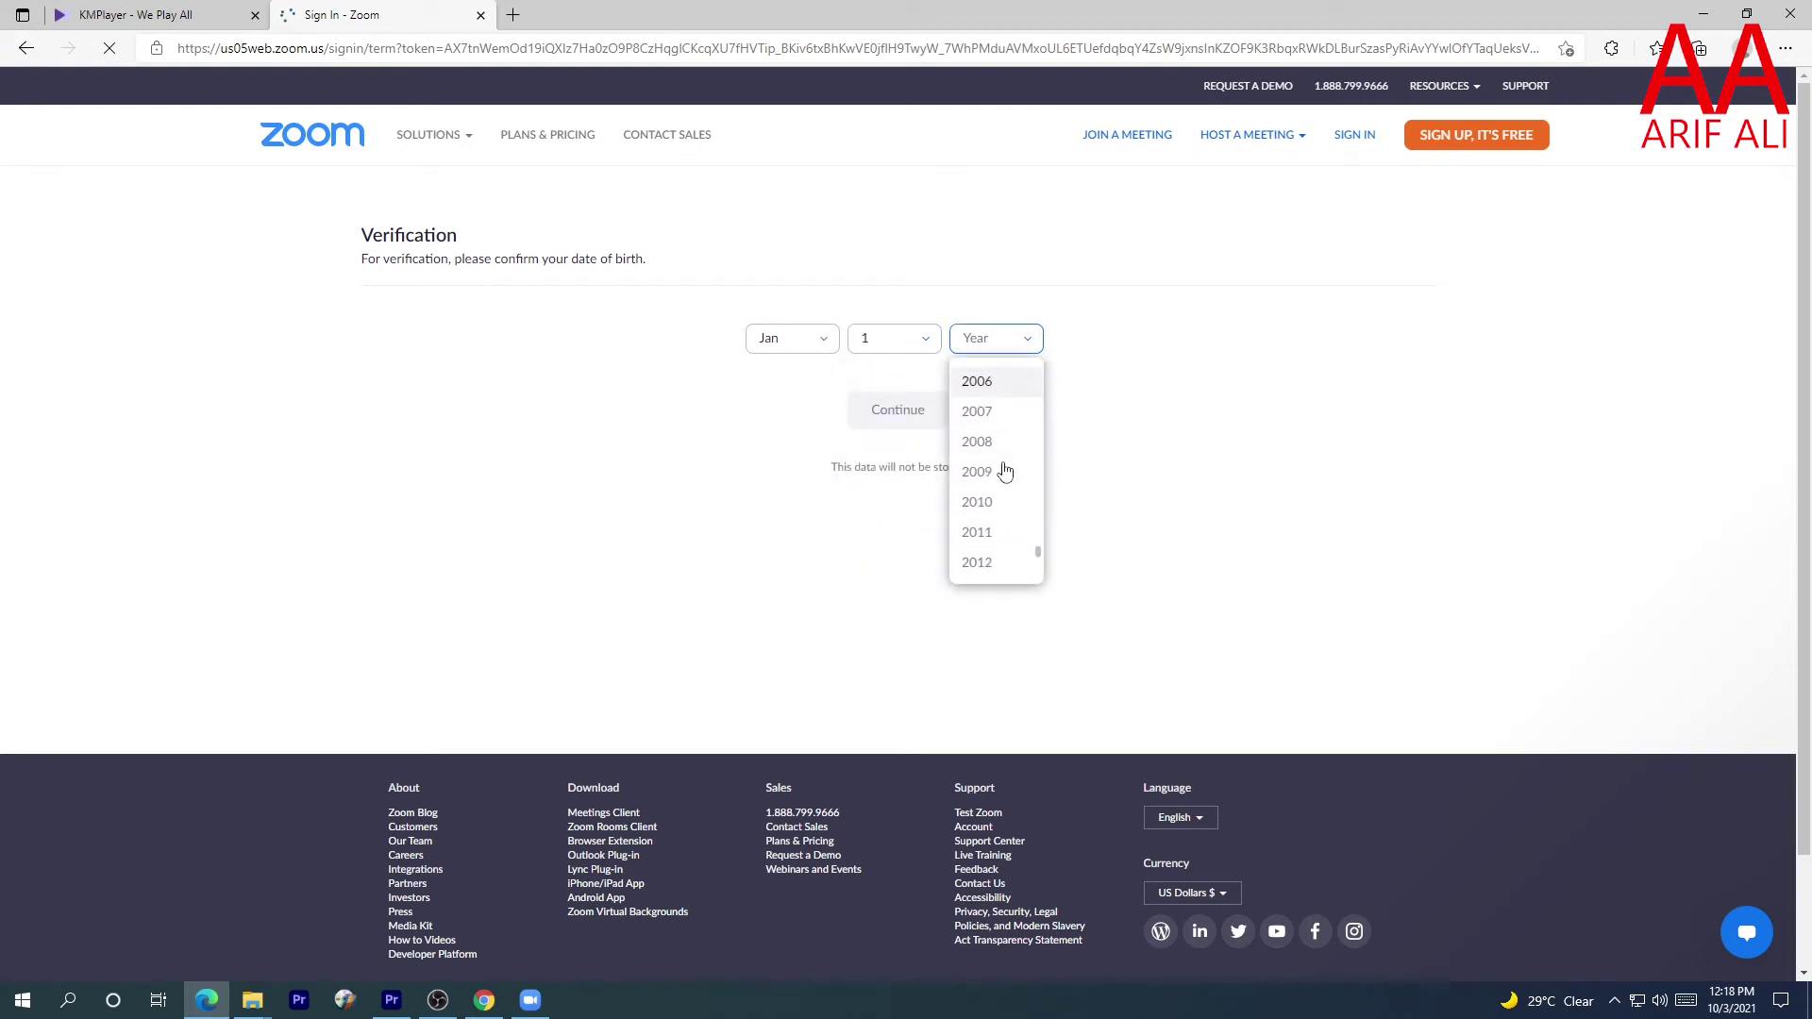
{"action": "scroll", "coordinate": [1005, 471], "scroll_direction": "up", "scroll_amount": 3}
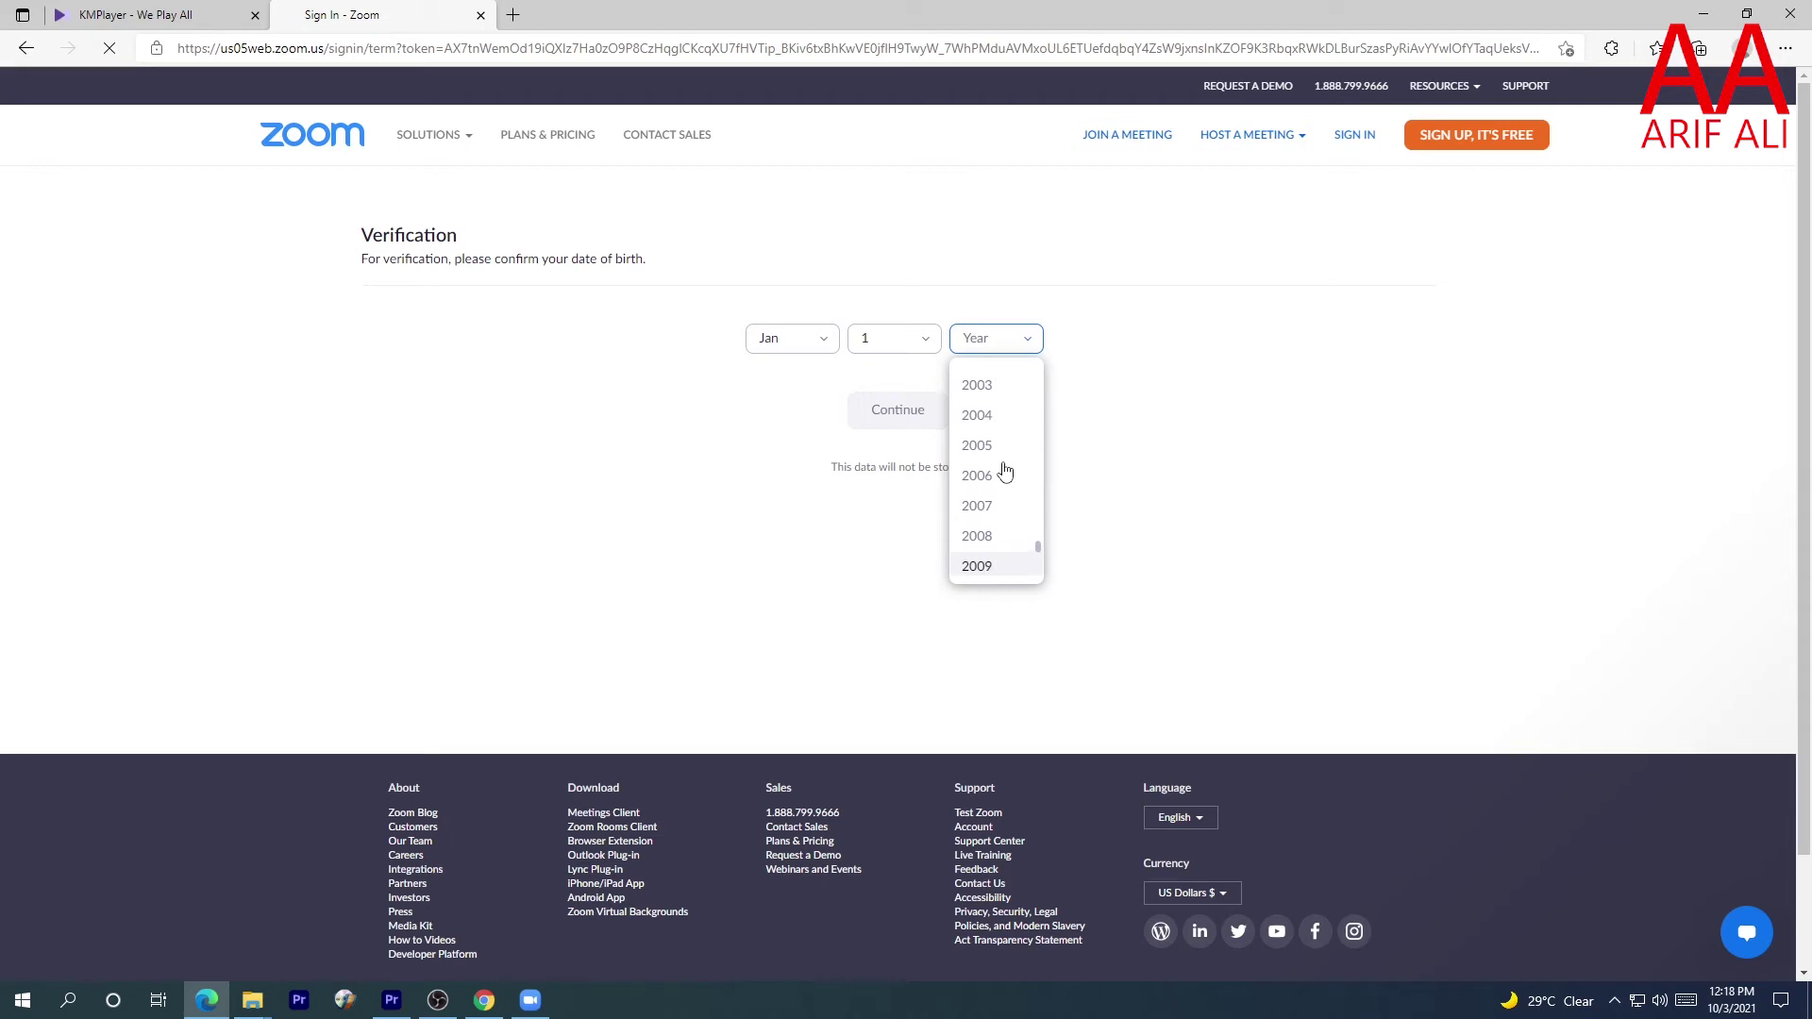
{"action": "scroll", "coordinate": [1003, 469], "scroll_direction": "up", "scroll_amount": 2}
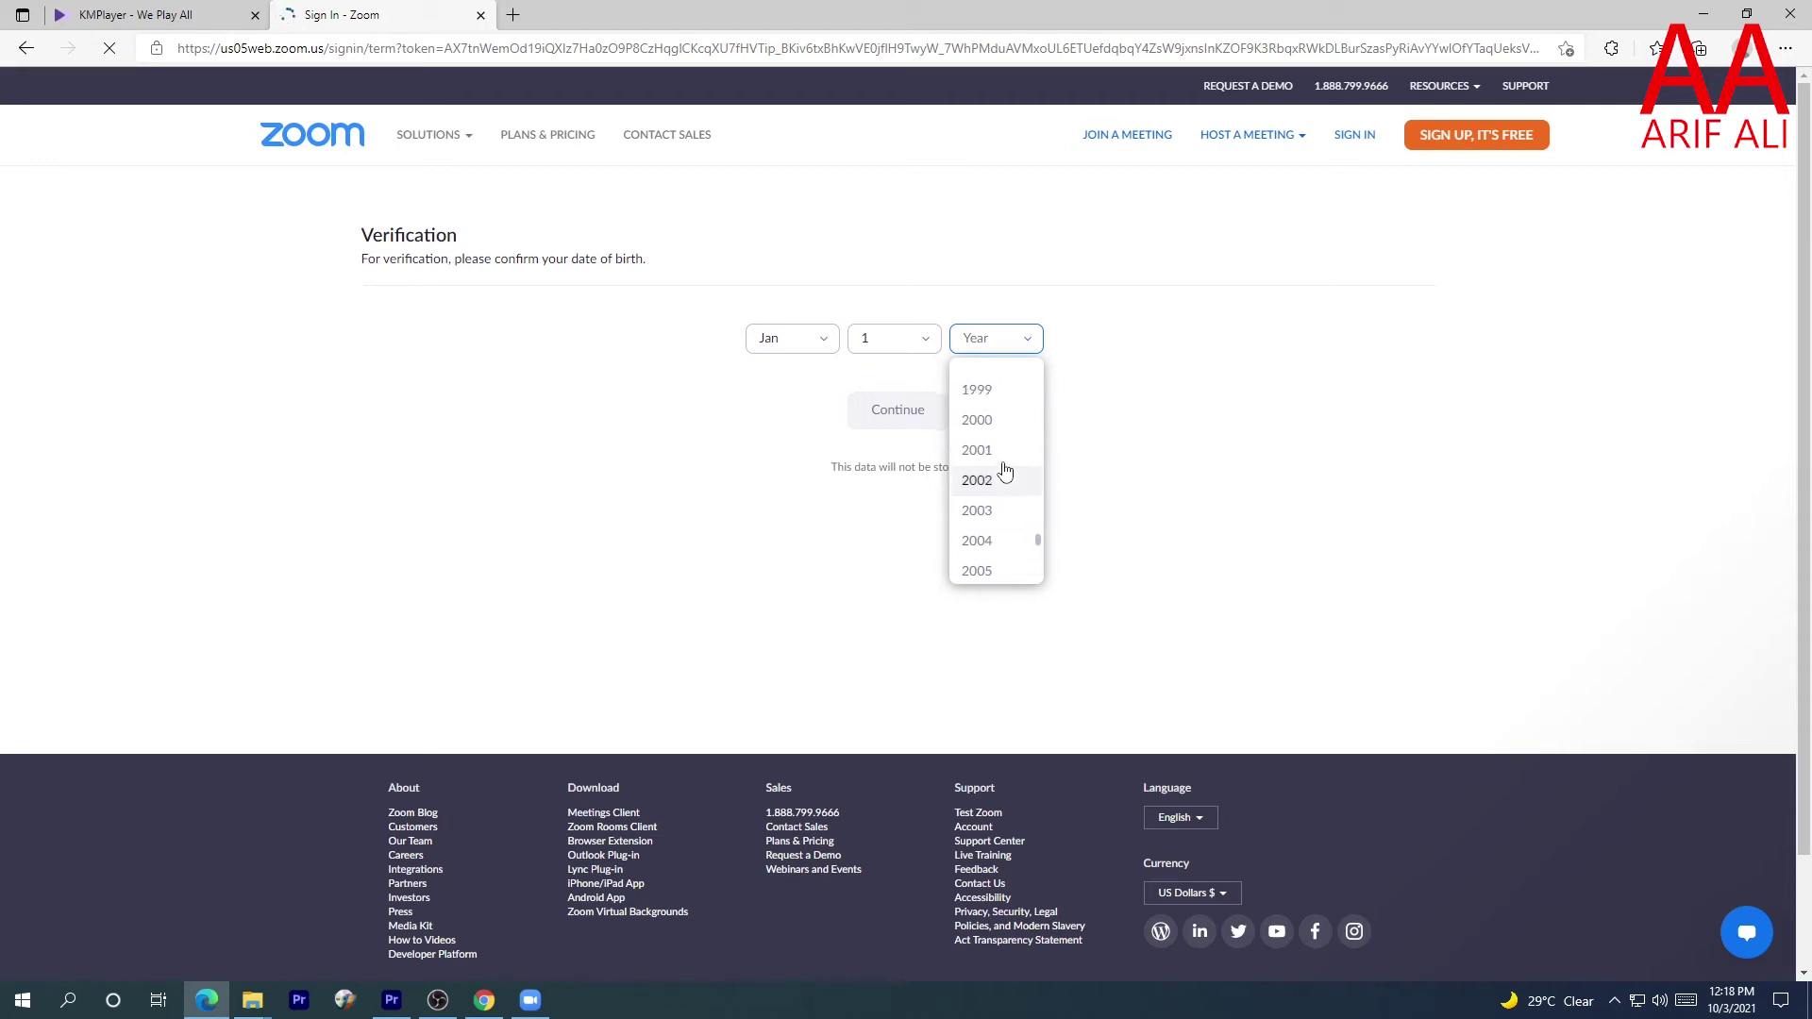
{"action": "left_click", "coordinate": [995, 403]}
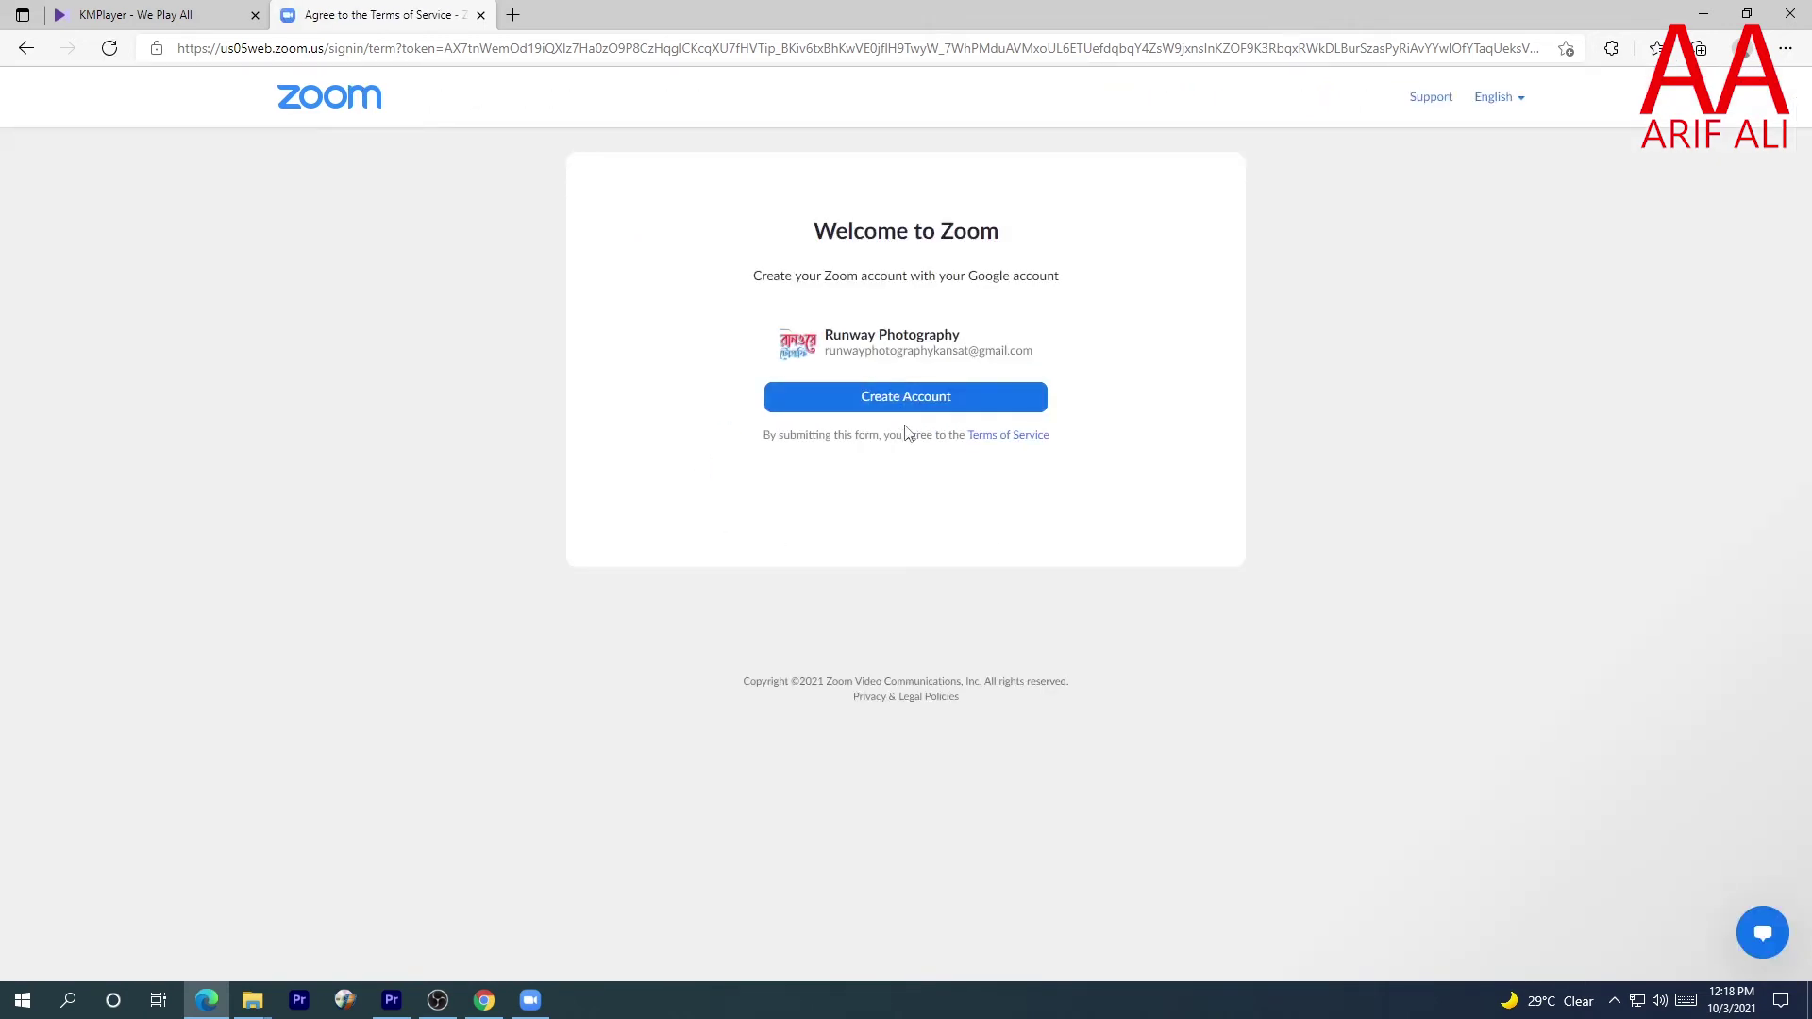
Step: Create the Zoom account with the Google account and allow the site to open the Zoom Meetings app
{"action": "left_click", "coordinate": [902, 400]}
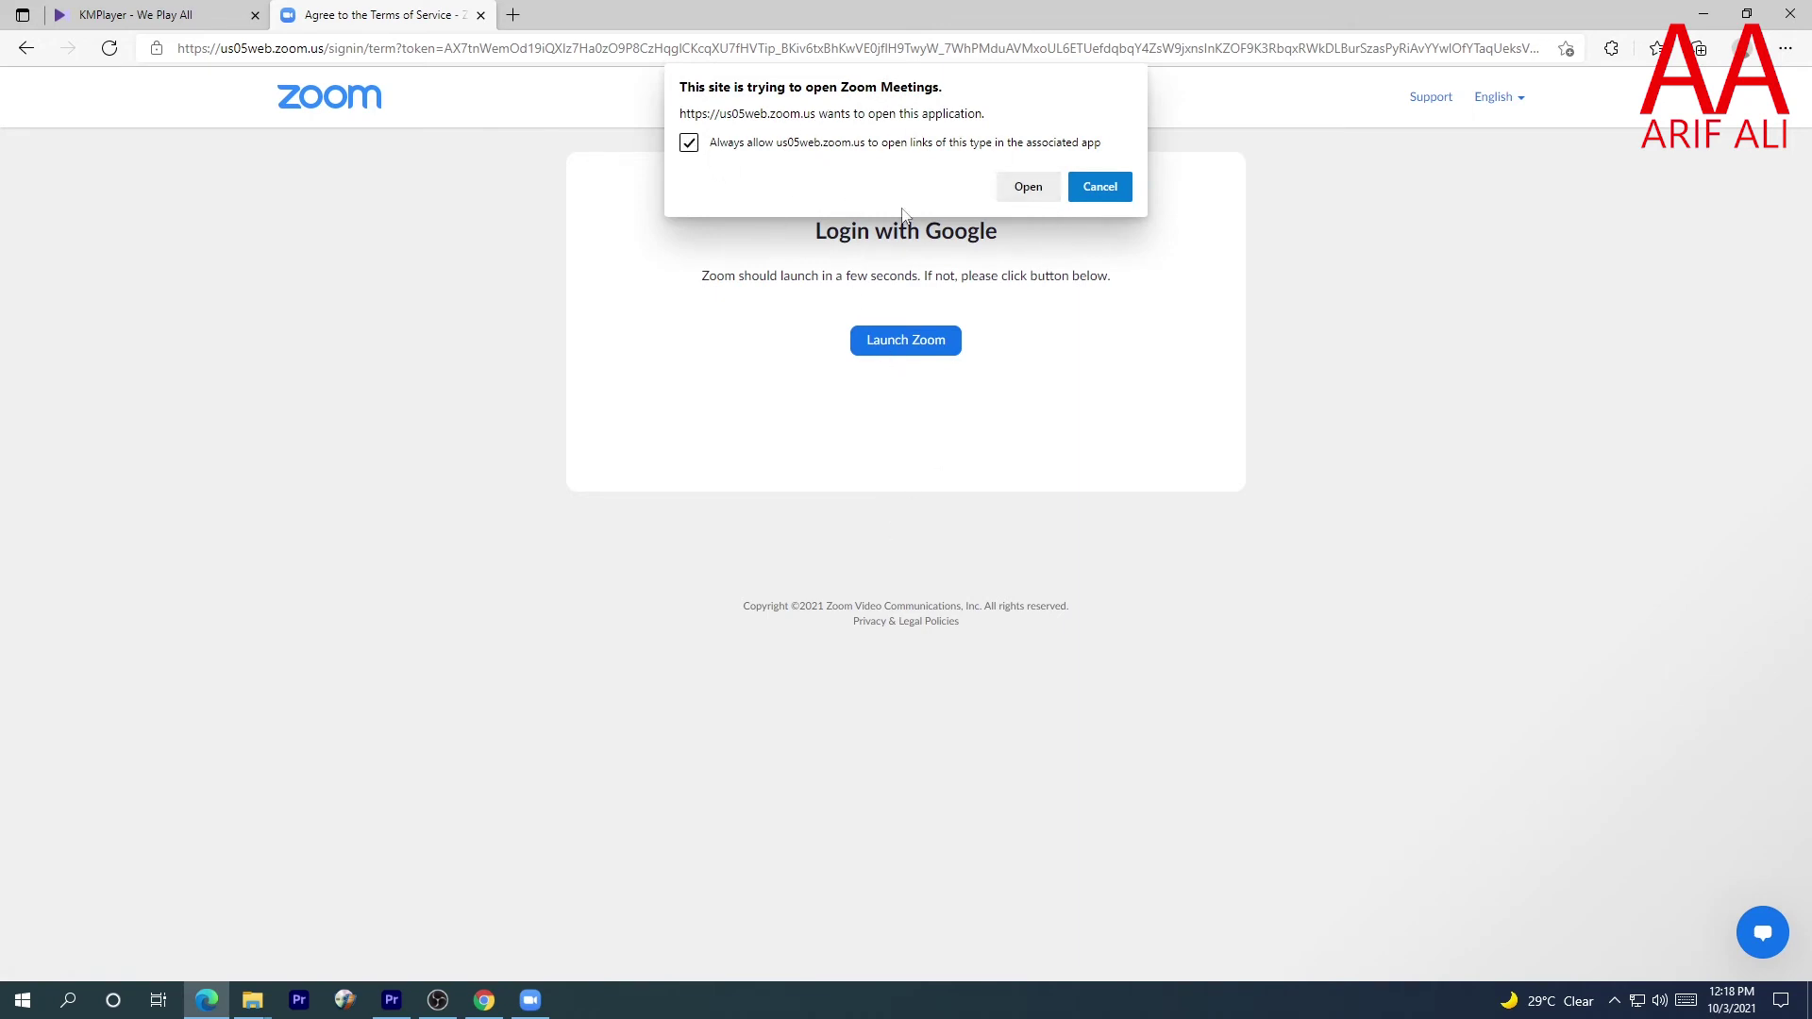
{"action": "left_click", "coordinate": [1029, 188]}
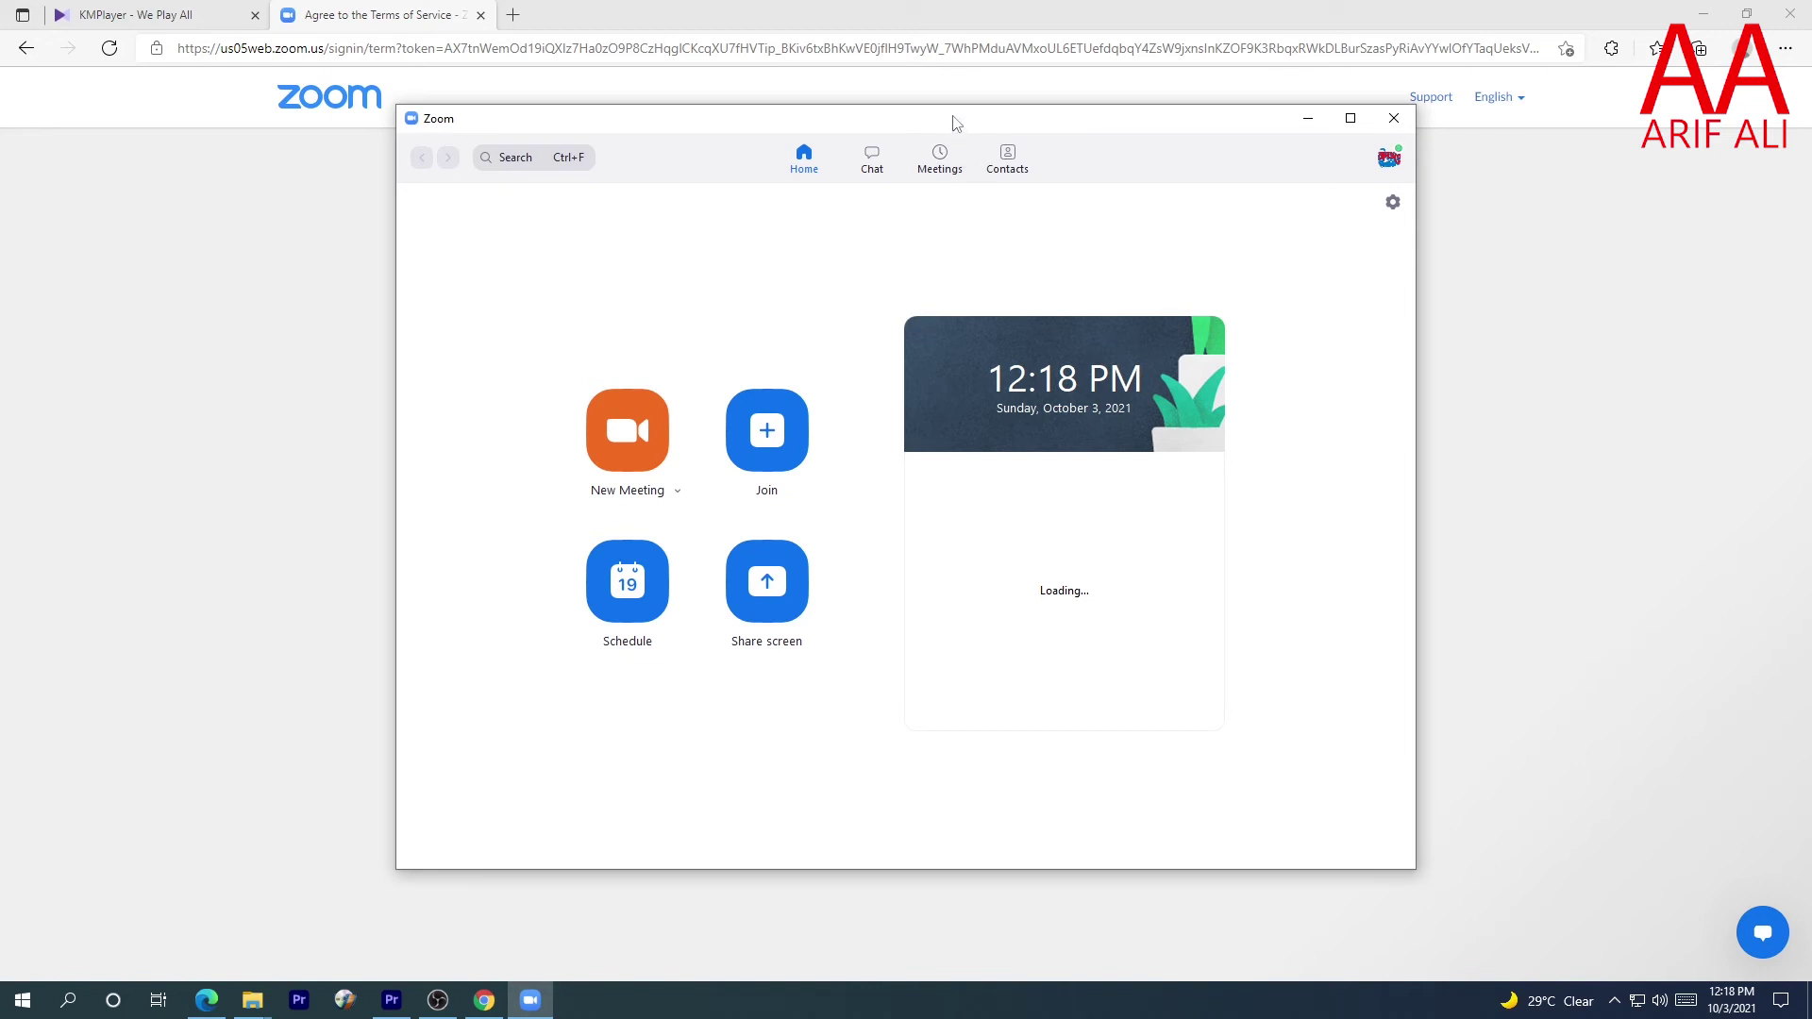
{"action": "left_click_drag", "start_coordinate": [955, 123], "coordinate": [1043, 114]}
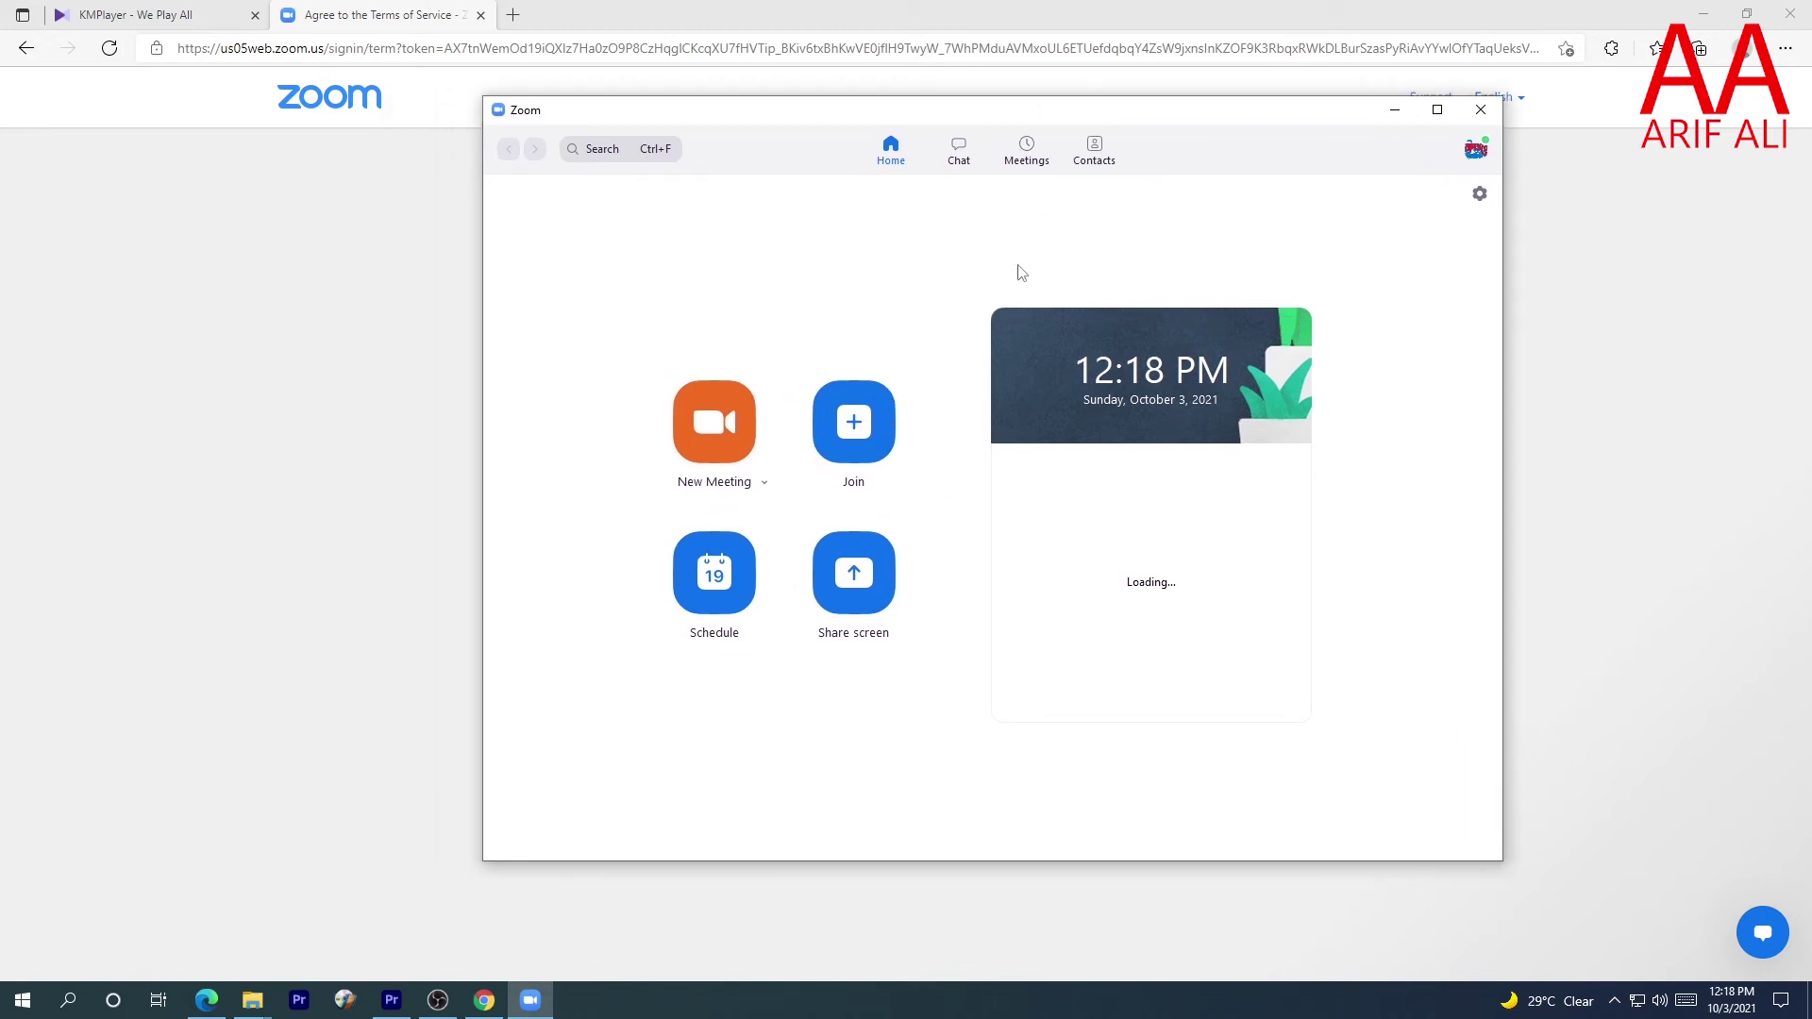
Step: Reposition the Zoom window, view the options for joining a meeting, and cancel without joining
{"action": "left_click_drag", "start_coordinate": [830, 118], "coordinate": [746, 104]}
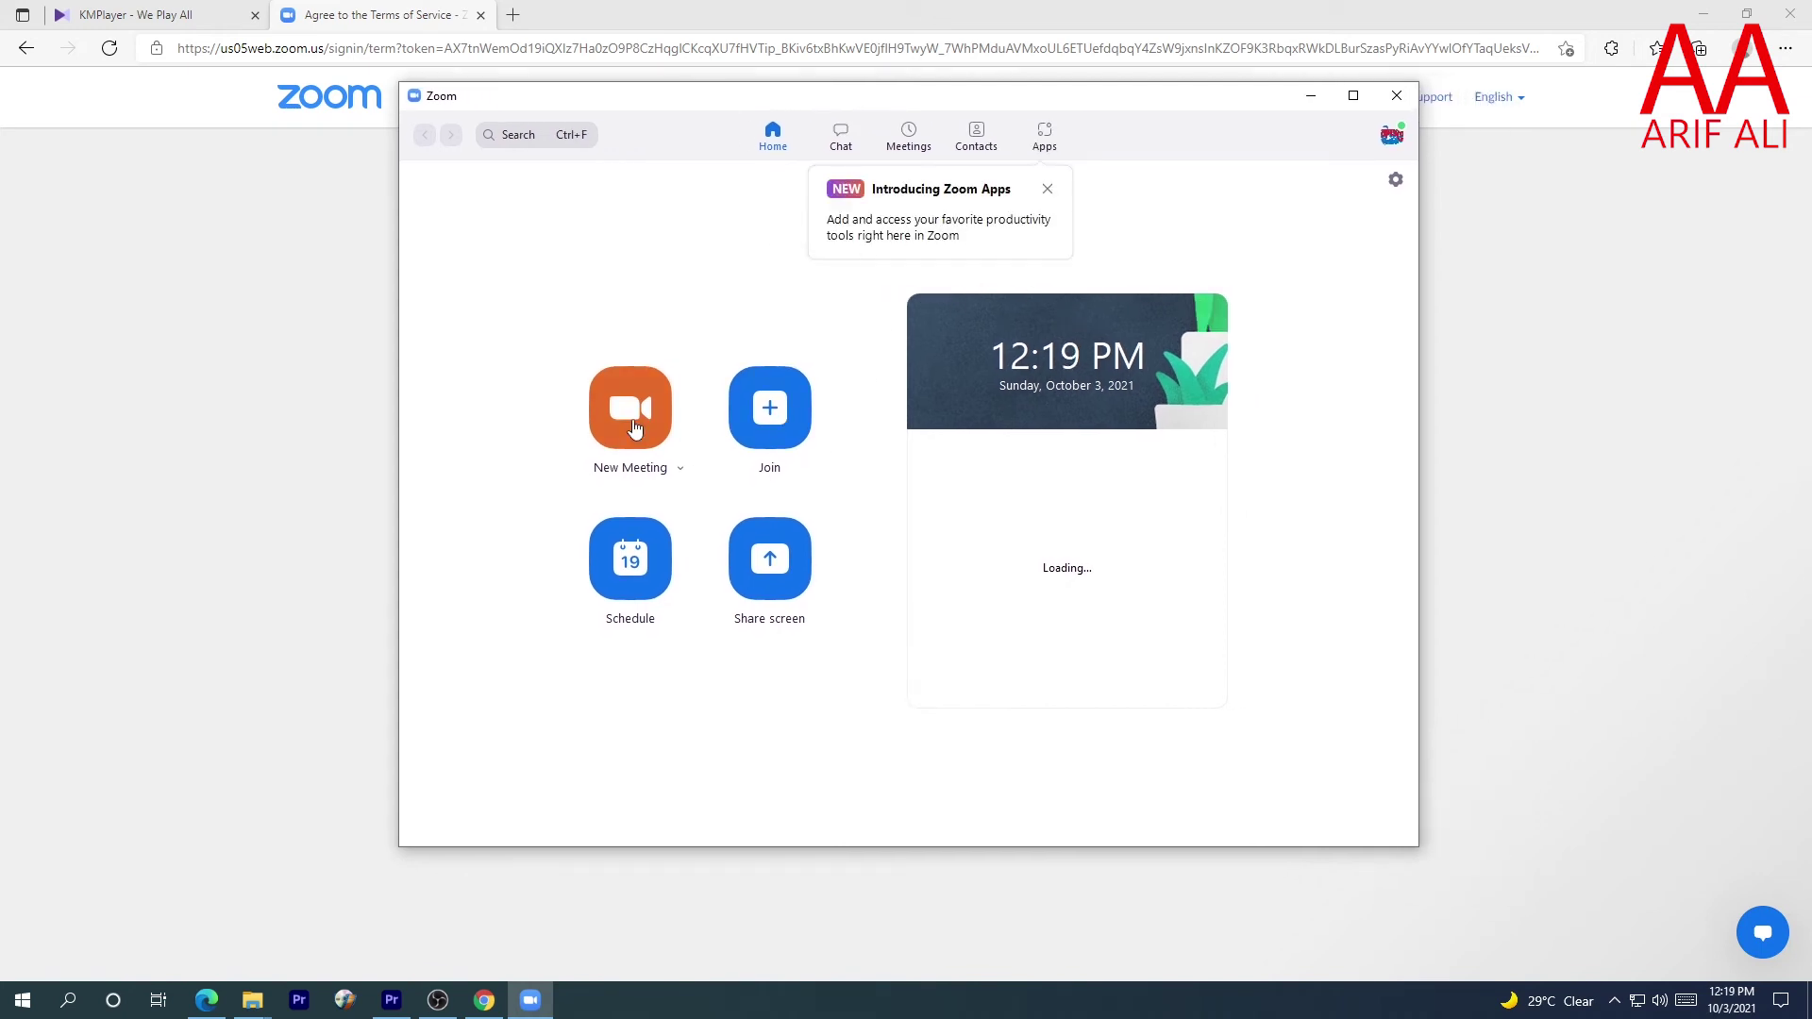
{"action": "left_click", "coordinate": [779, 426]}
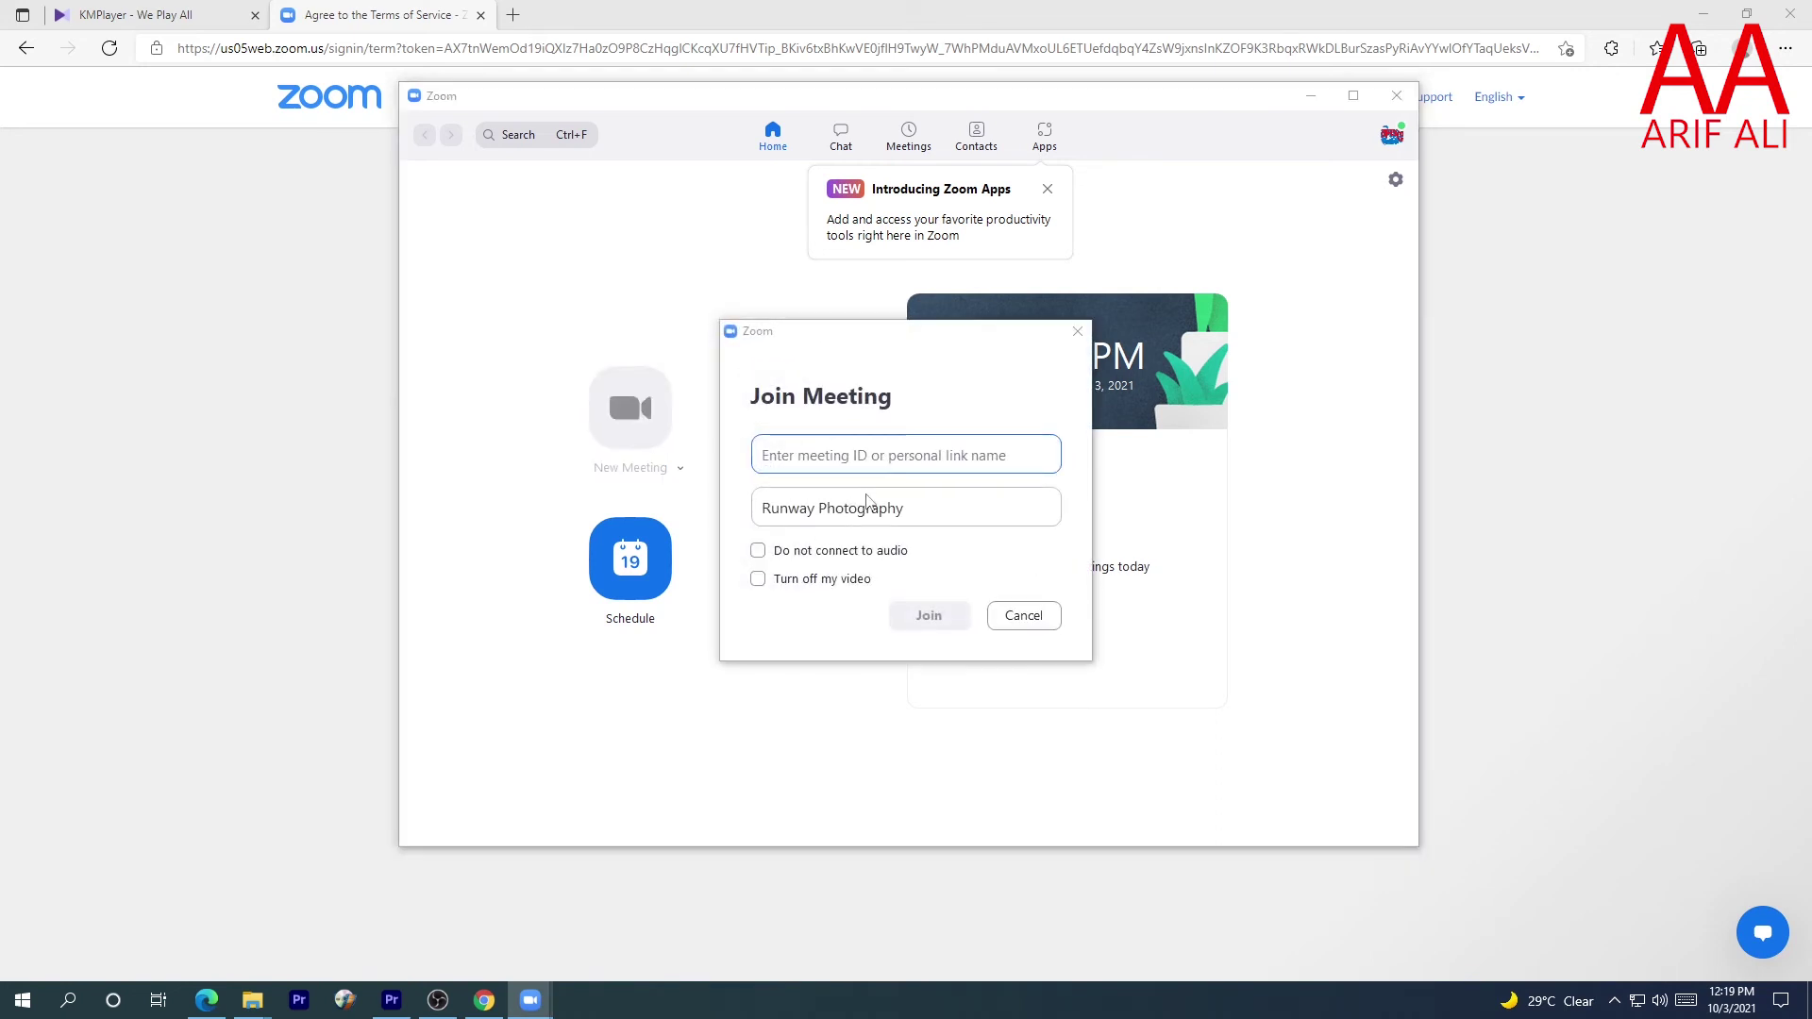
{"action": "left_click", "coordinate": [1035, 616]}
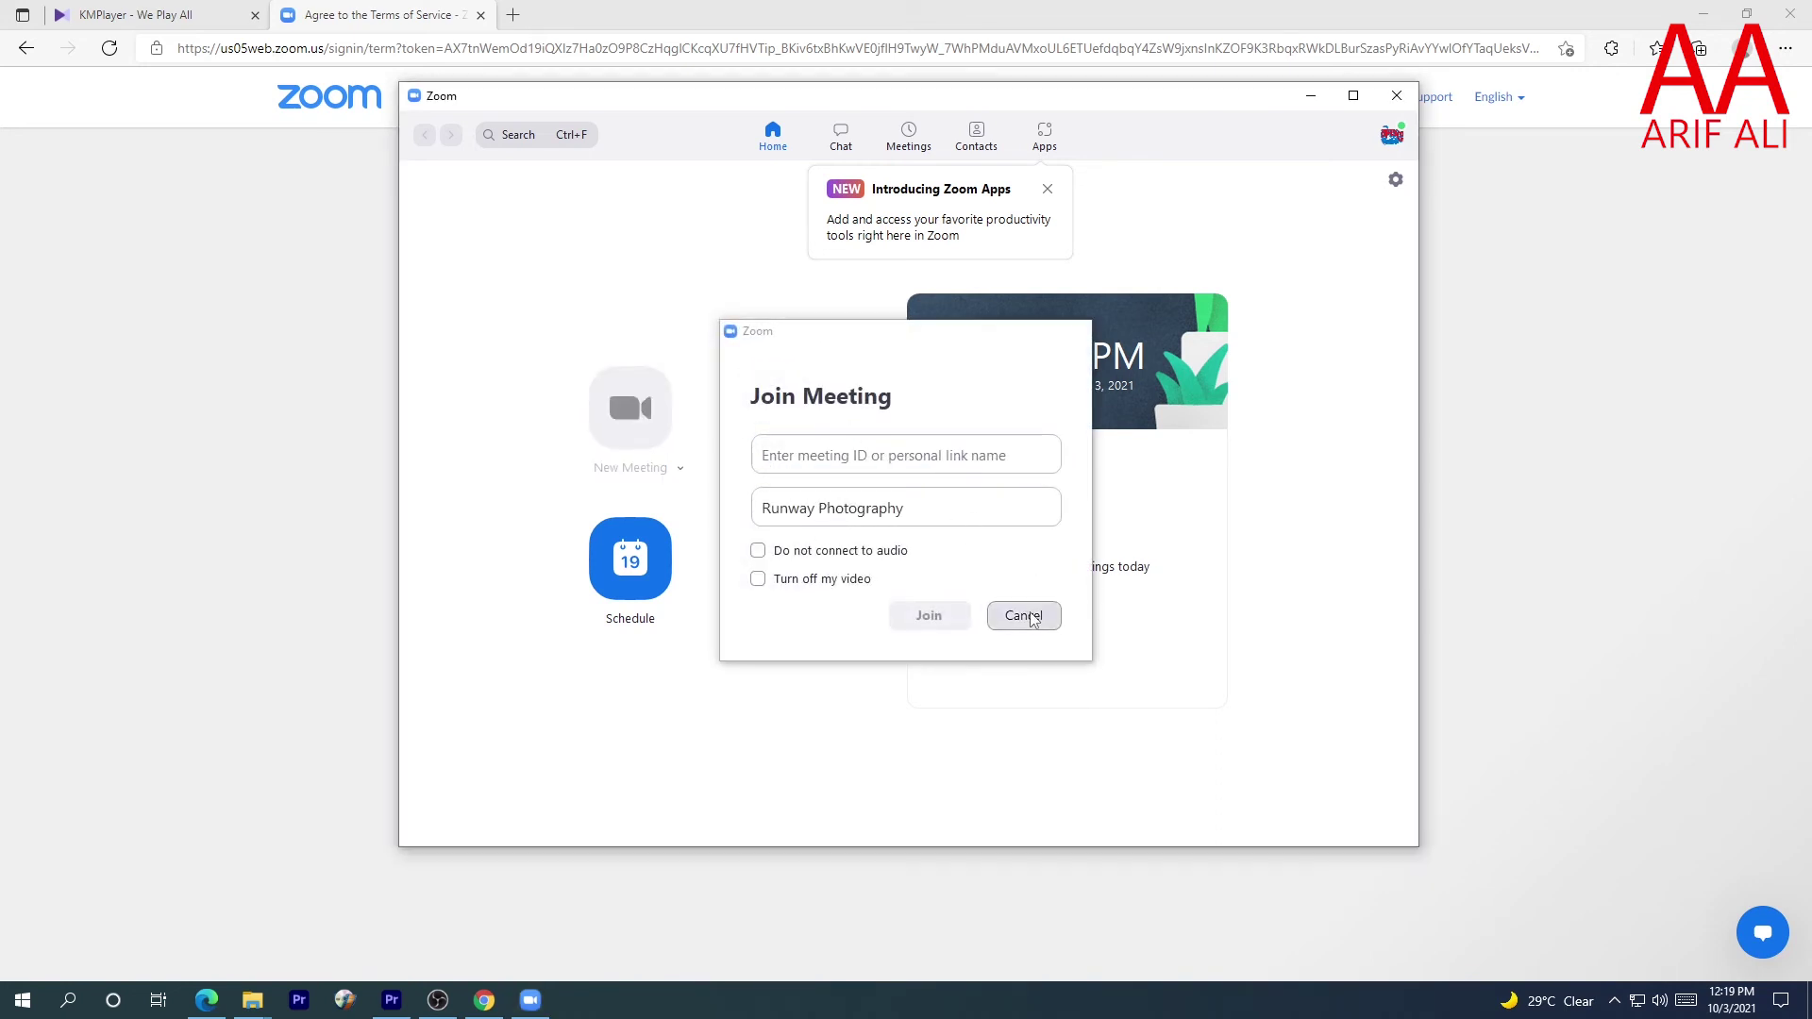
Step: Look through Zoom's Chat, Meetings, Contacts and Apps pages and return to Home
{"action": "left_click", "coordinate": [849, 139]}
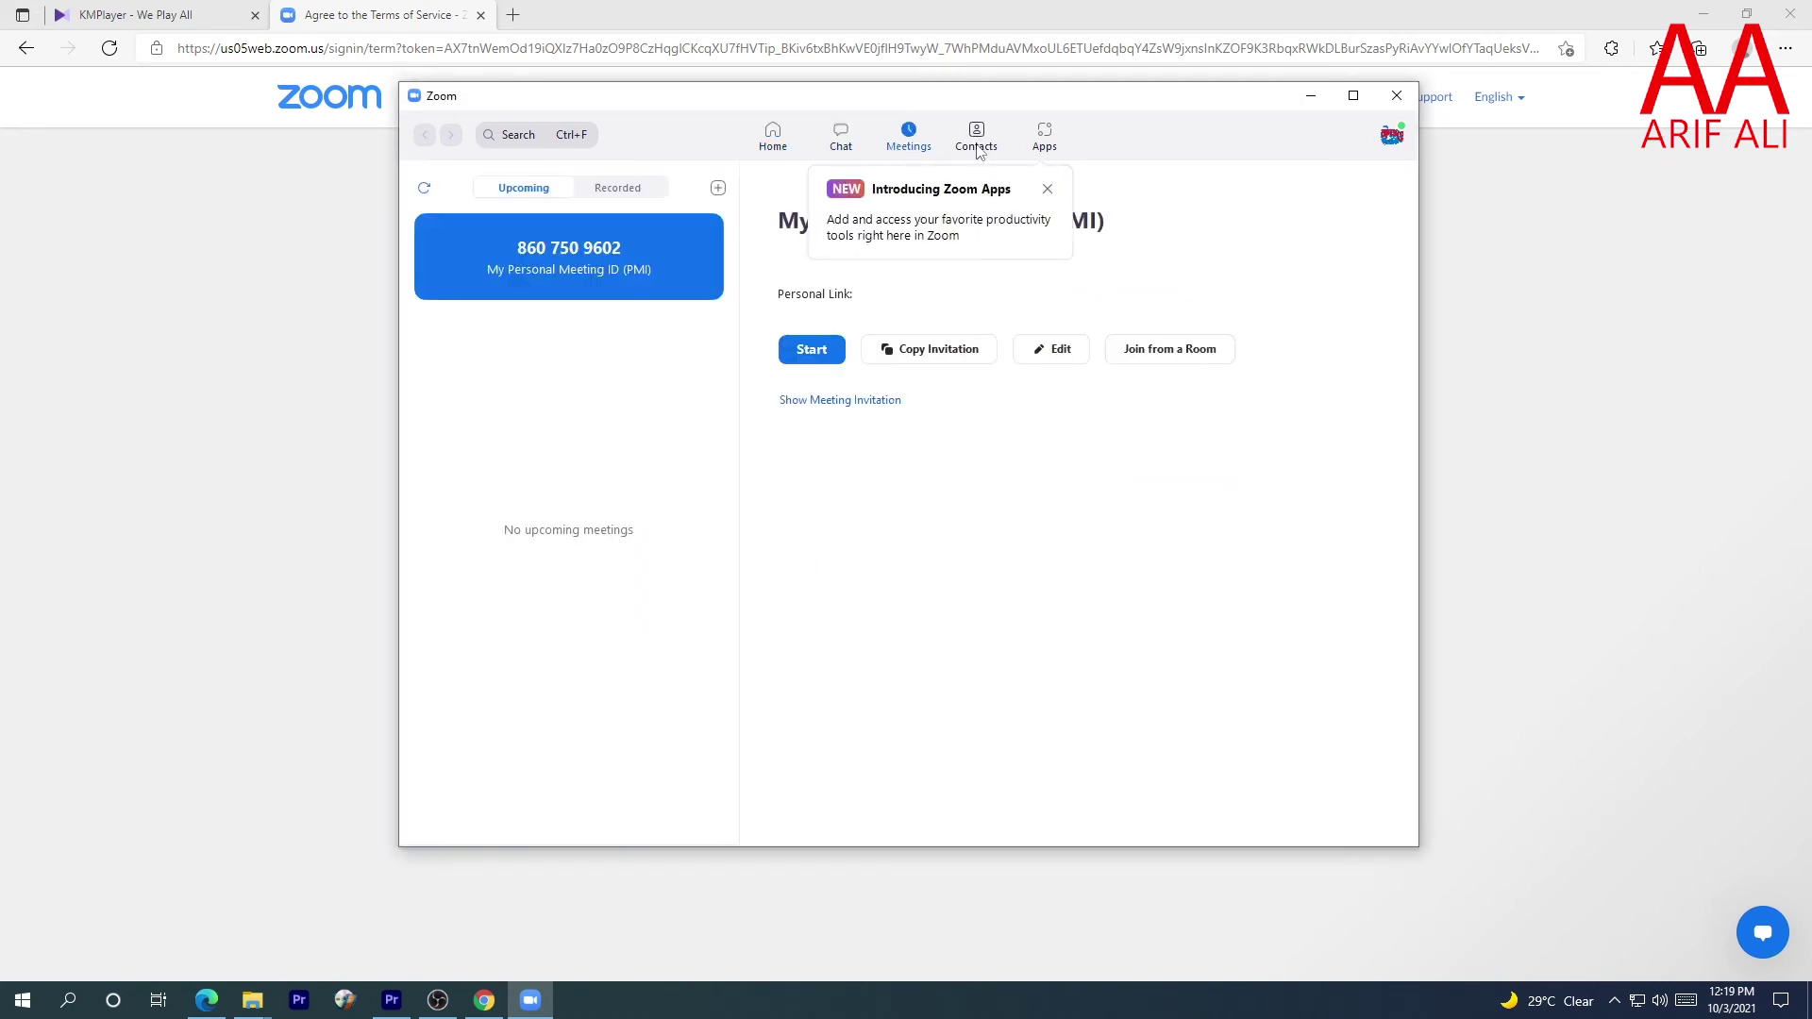
{"action": "left_click", "coordinate": [978, 151]}
{"action": "left_click", "coordinate": [1045, 149]}
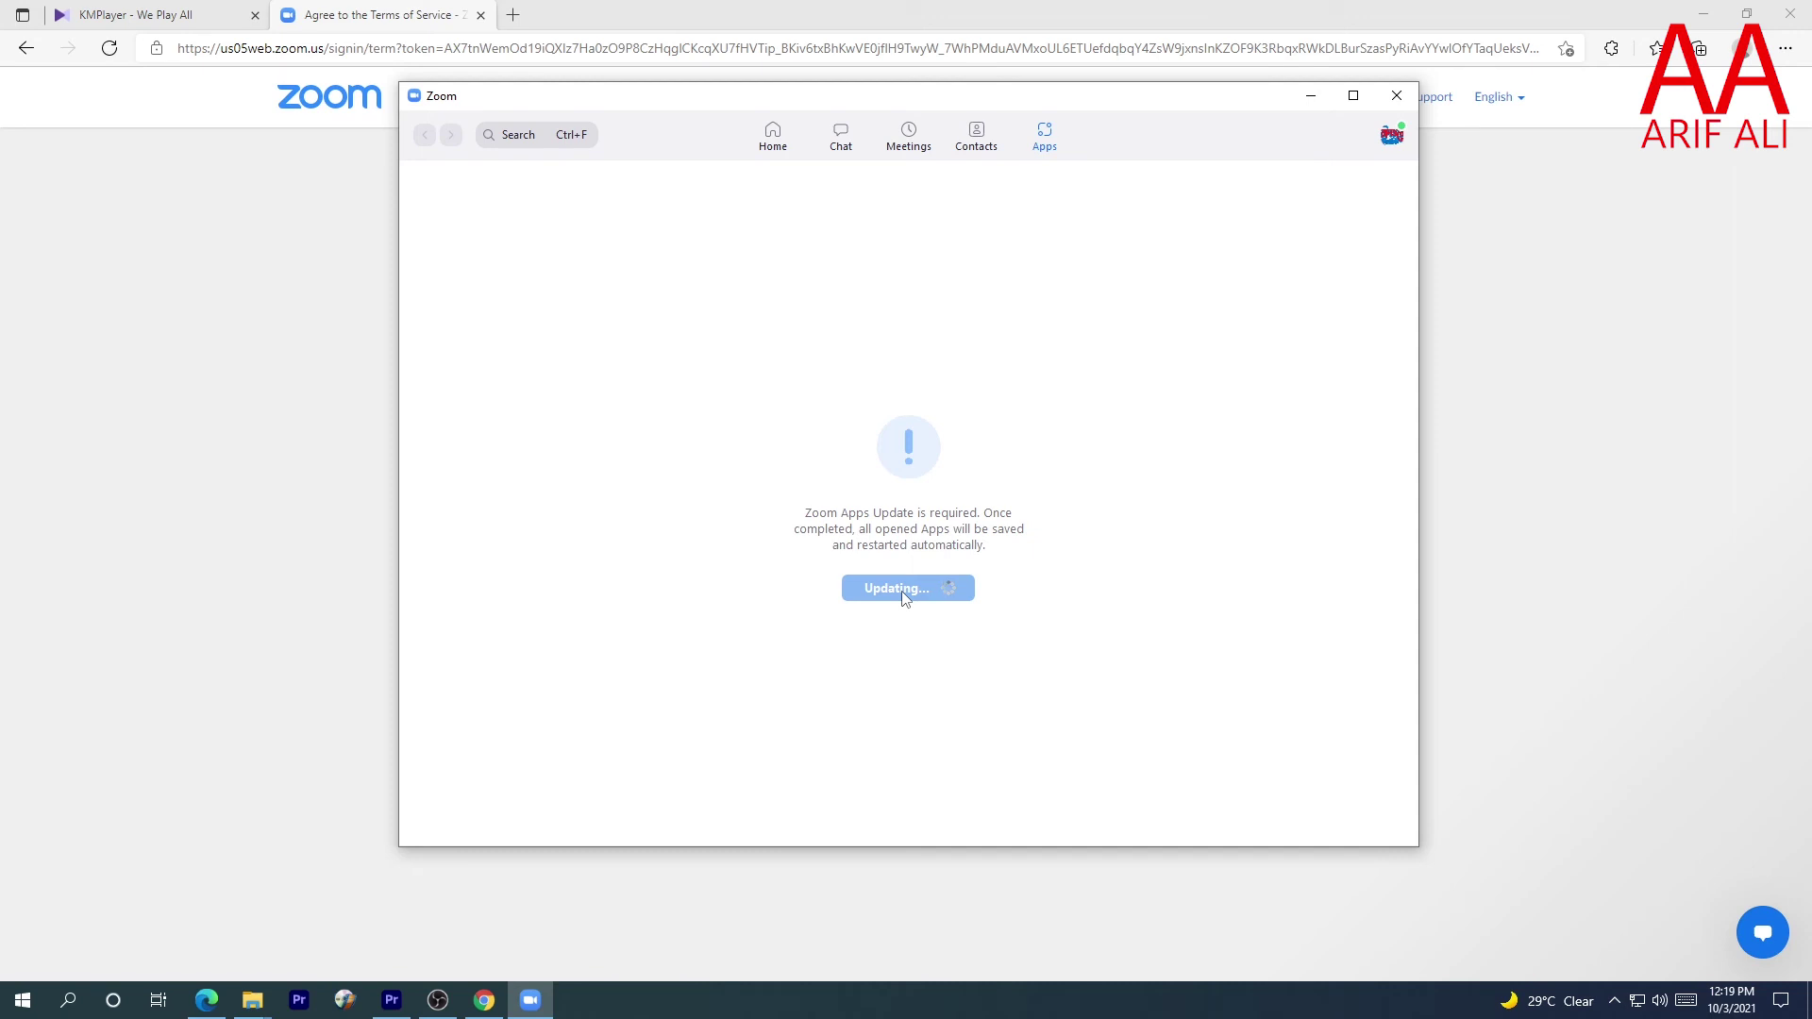
{"action": "left_click", "coordinate": [976, 143]}
{"action": "left_click", "coordinate": [910, 149]}
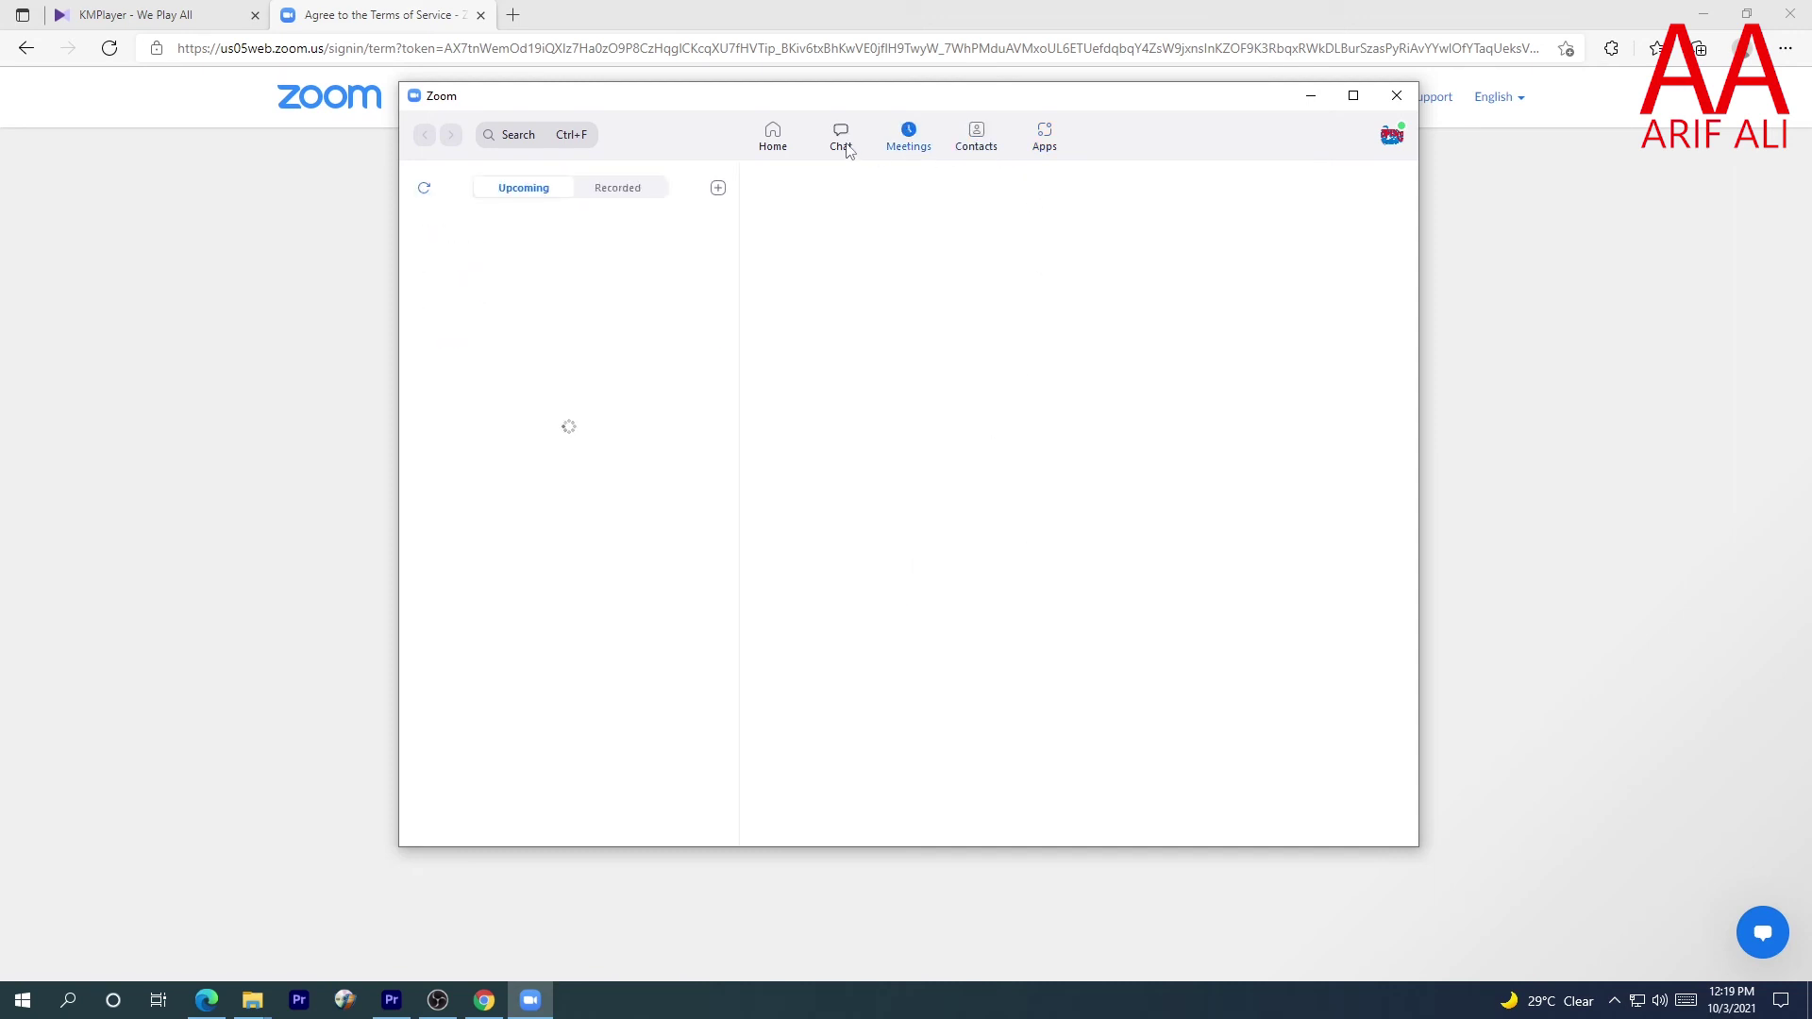
{"action": "left_click", "coordinate": [845, 147]}
{"action": "left_click", "coordinate": [774, 143]}
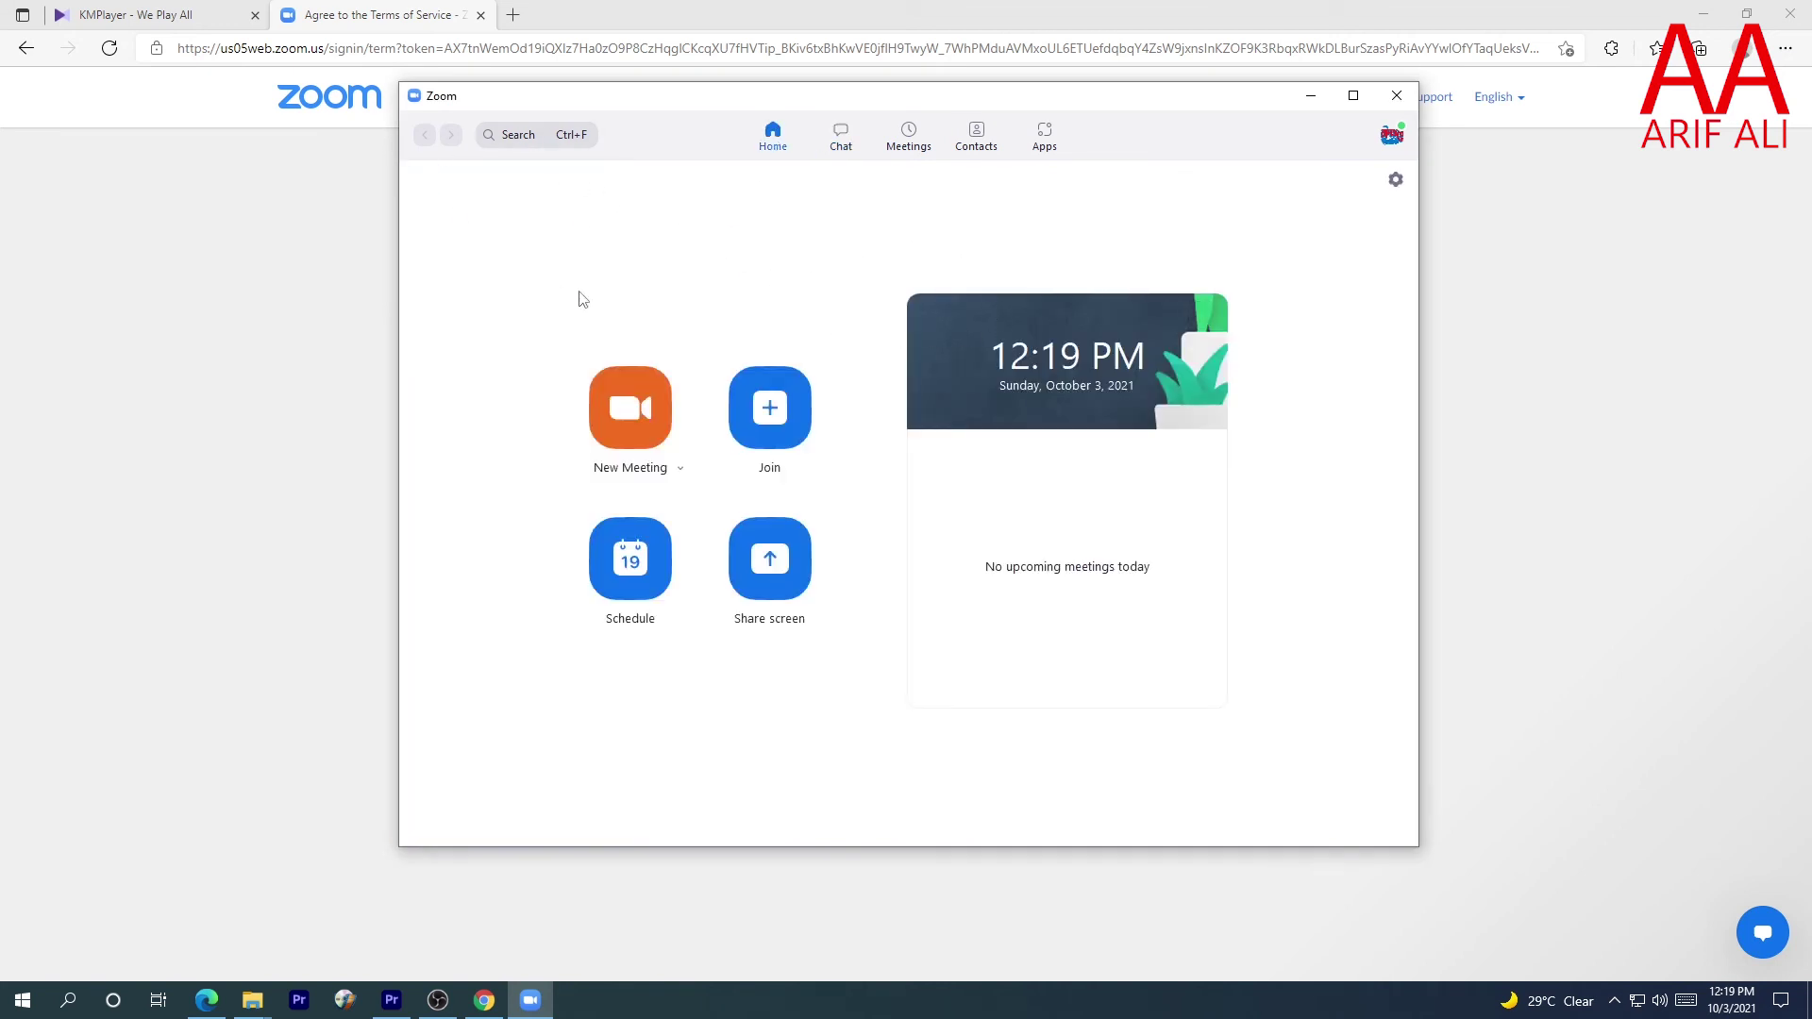
Step: Minimize the open browser windows to reveal the desktop, and move the Zoom window lower
{"action": "left_click", "coordinate": [1703, 13]}
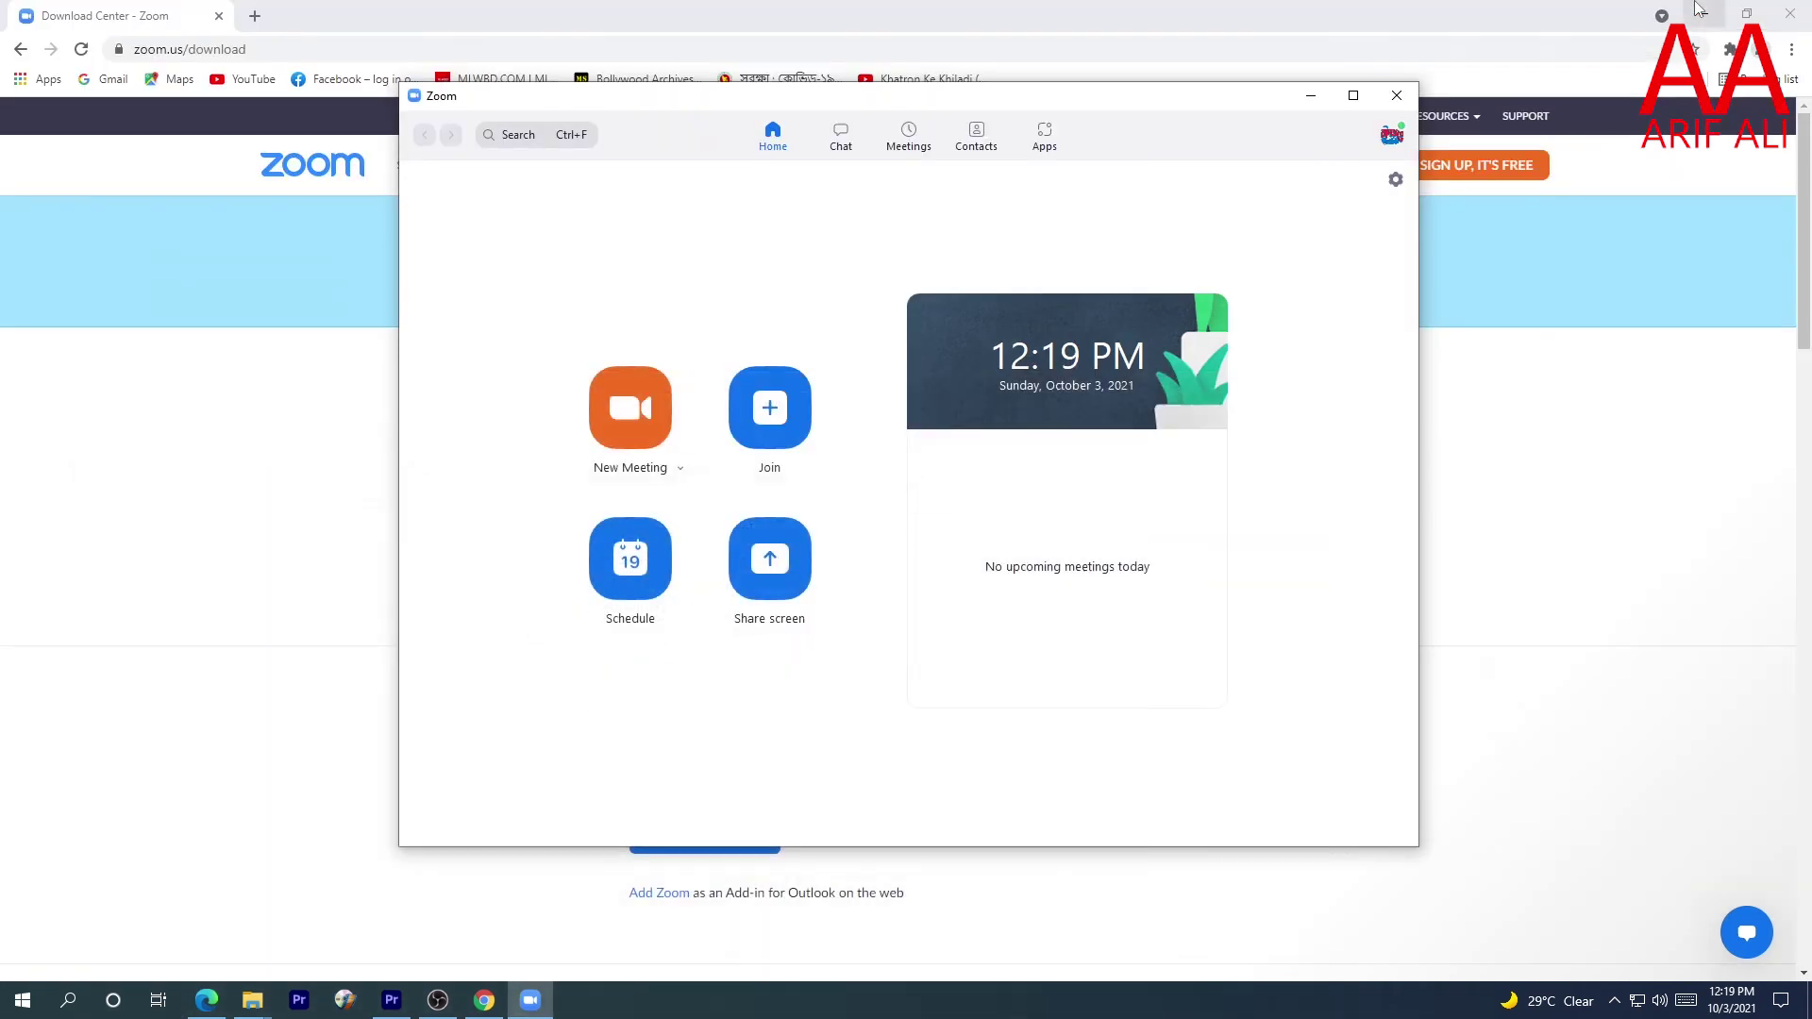
{"action": "left_click", "coordinate": [1673, 11]}
{"action": "left_click", "coordinate": [1703, 13]}
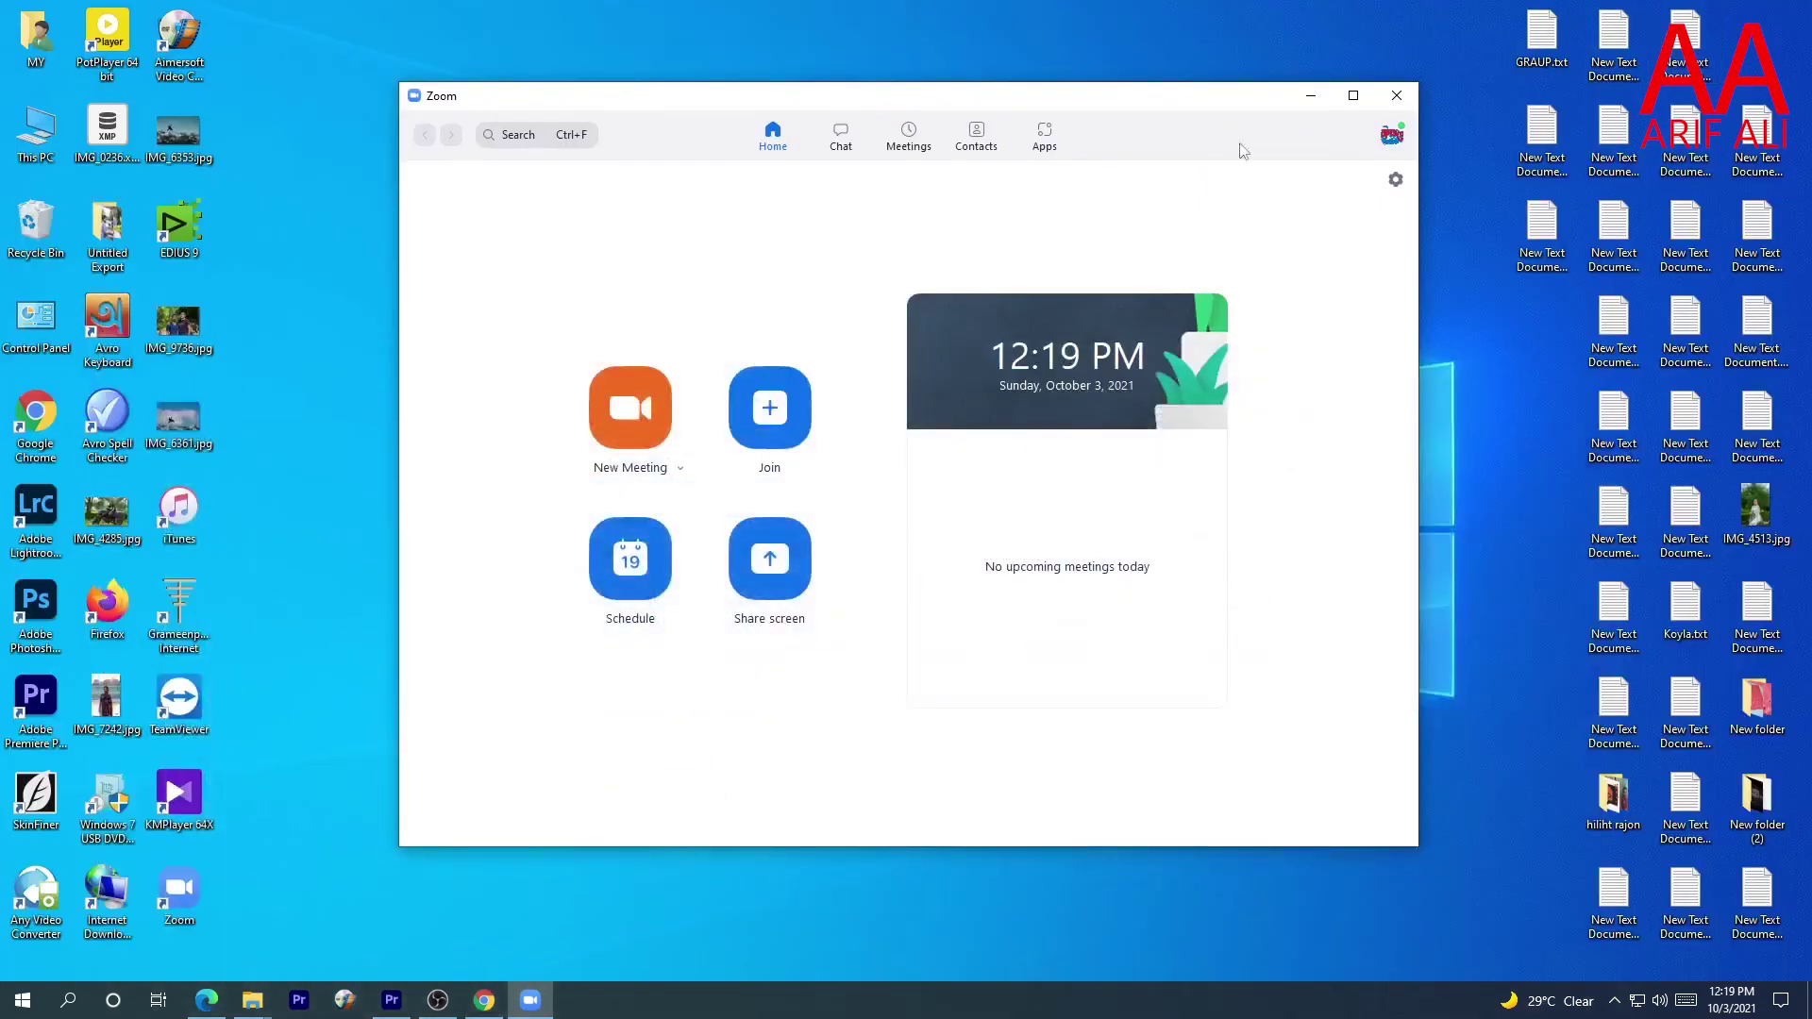
{"action": "left_click_drag", "start_coordinate": [979, 130], "coordinate": [975, 165]}
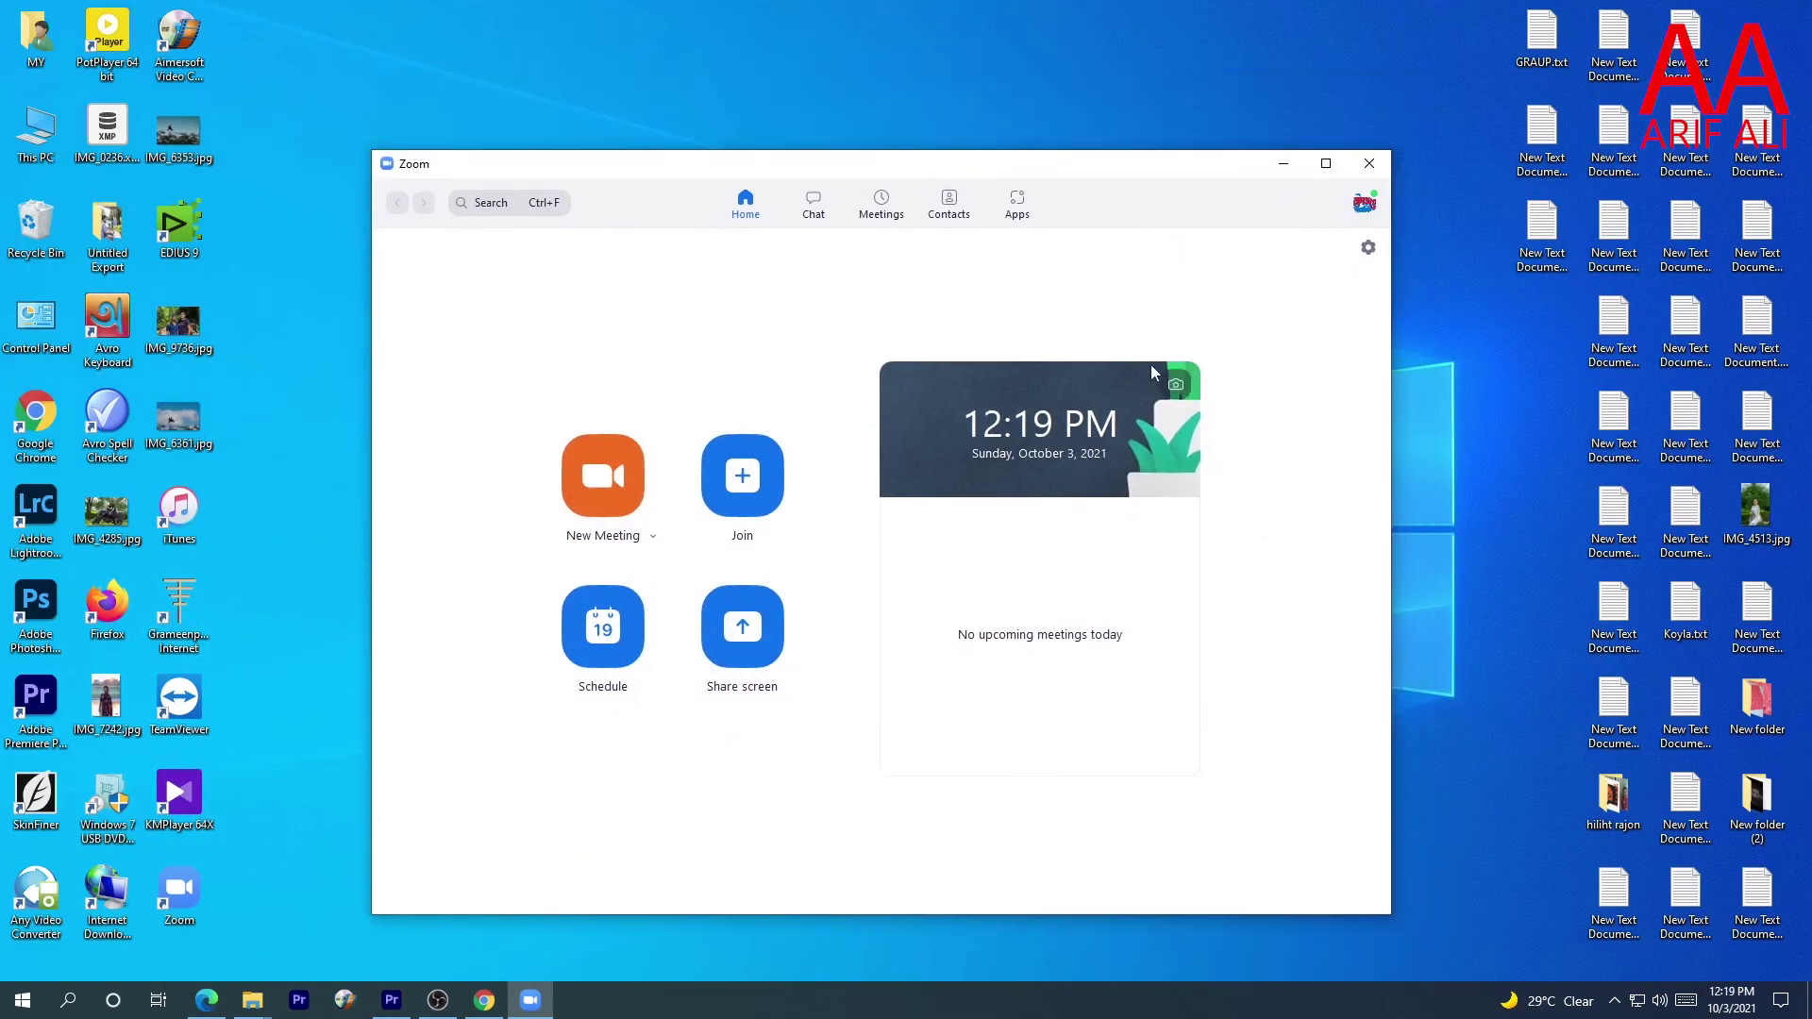
Step: Review the profile and account options in Zoom, dismiss them, and view the Chat page
{"action": "left_click", "coordinate": [1363, 203]}
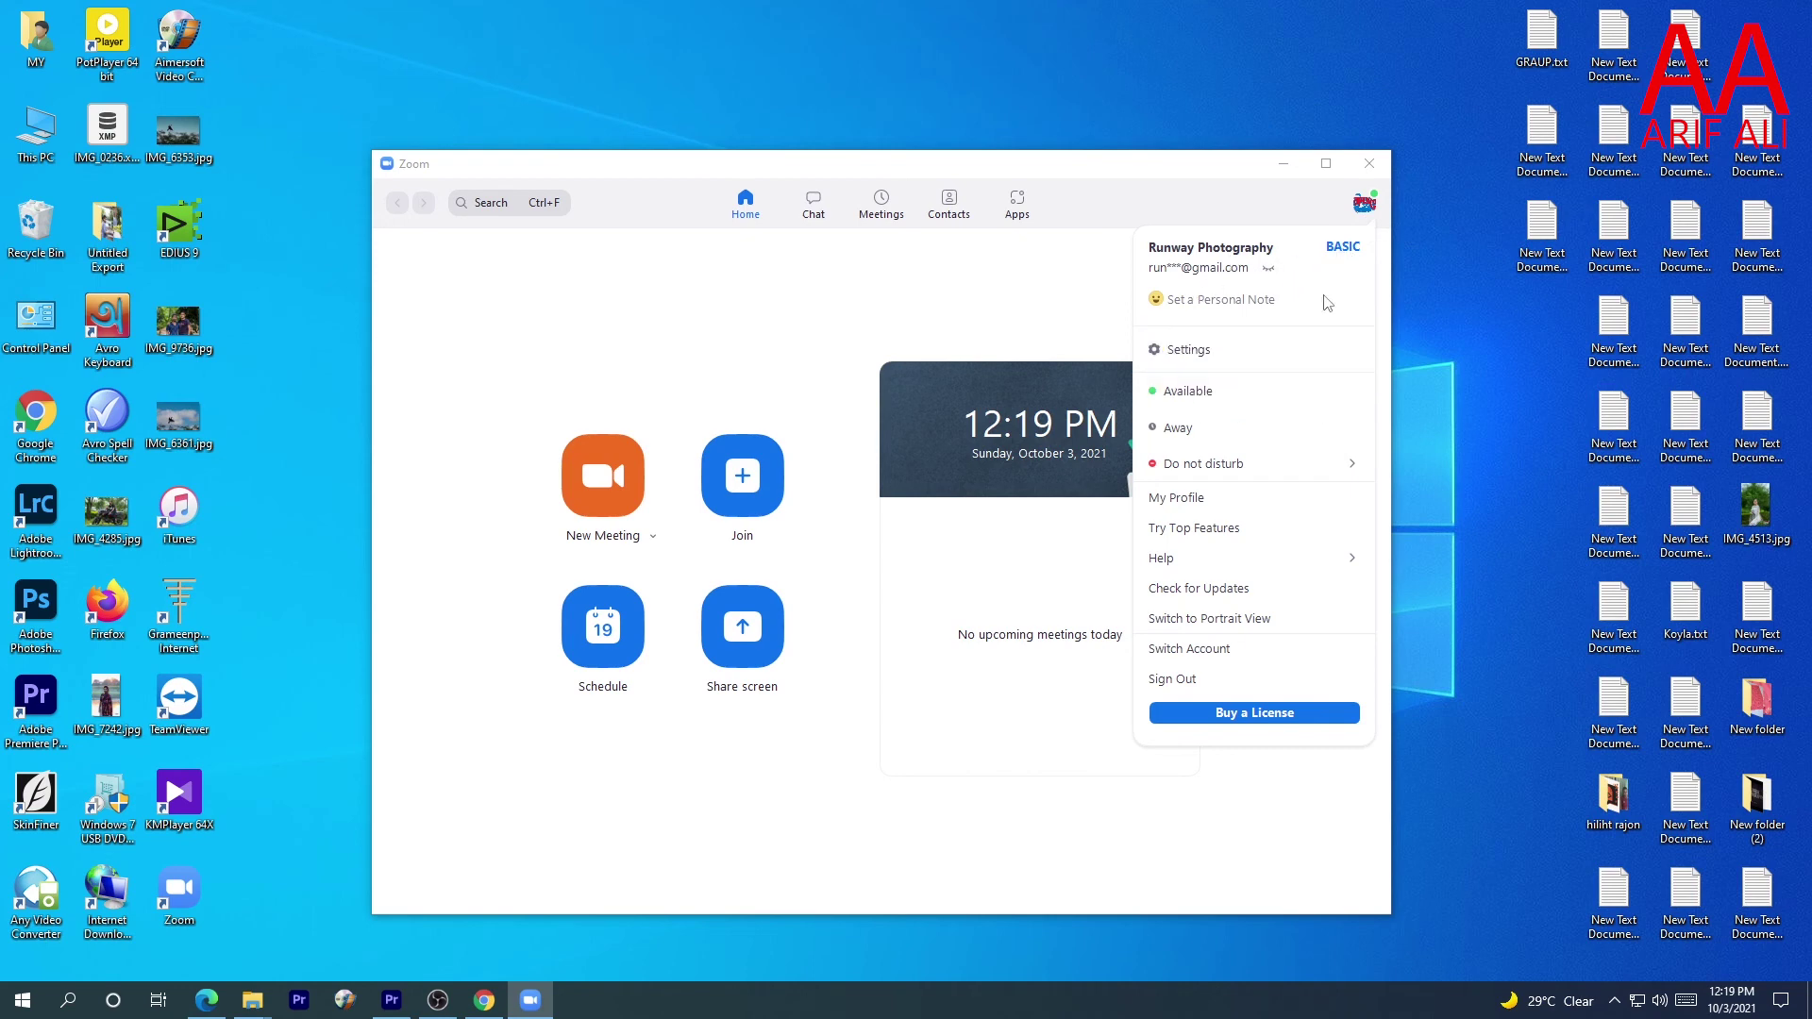
{"action": "left_click", "coordinate": [1048, 288]}
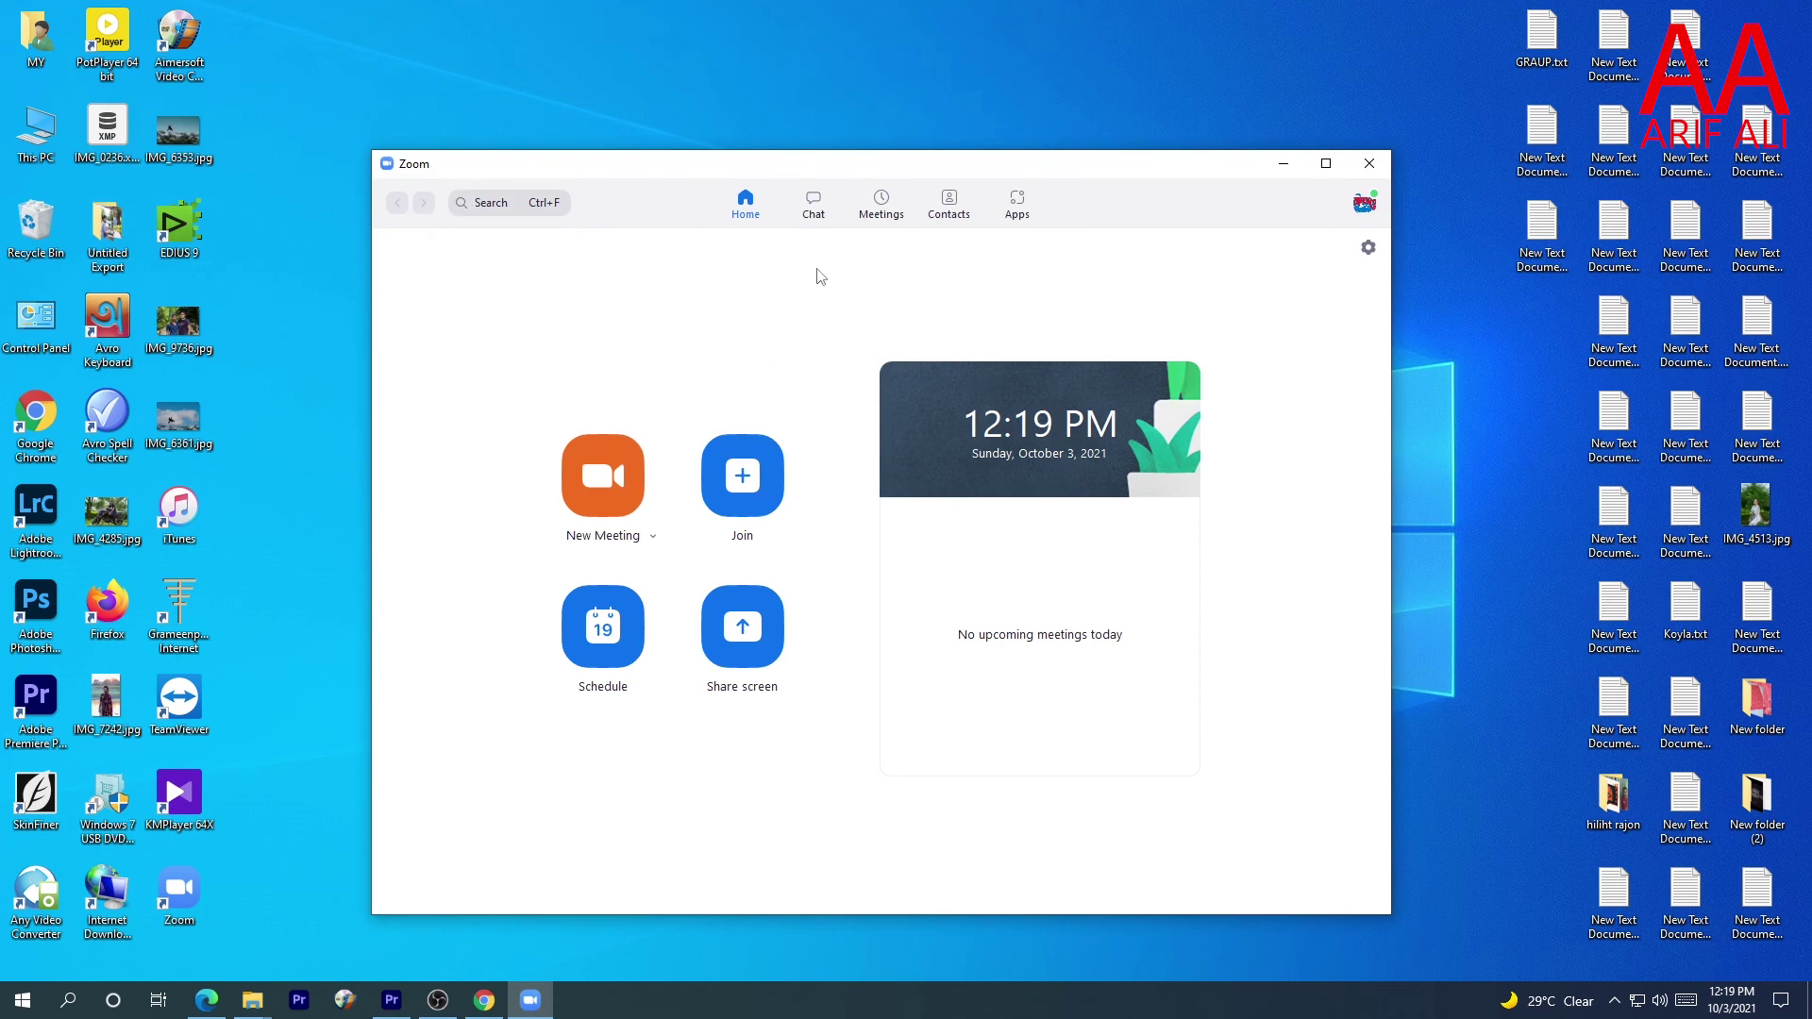
{"action": "left_click", "coordinate": [817, 212]}
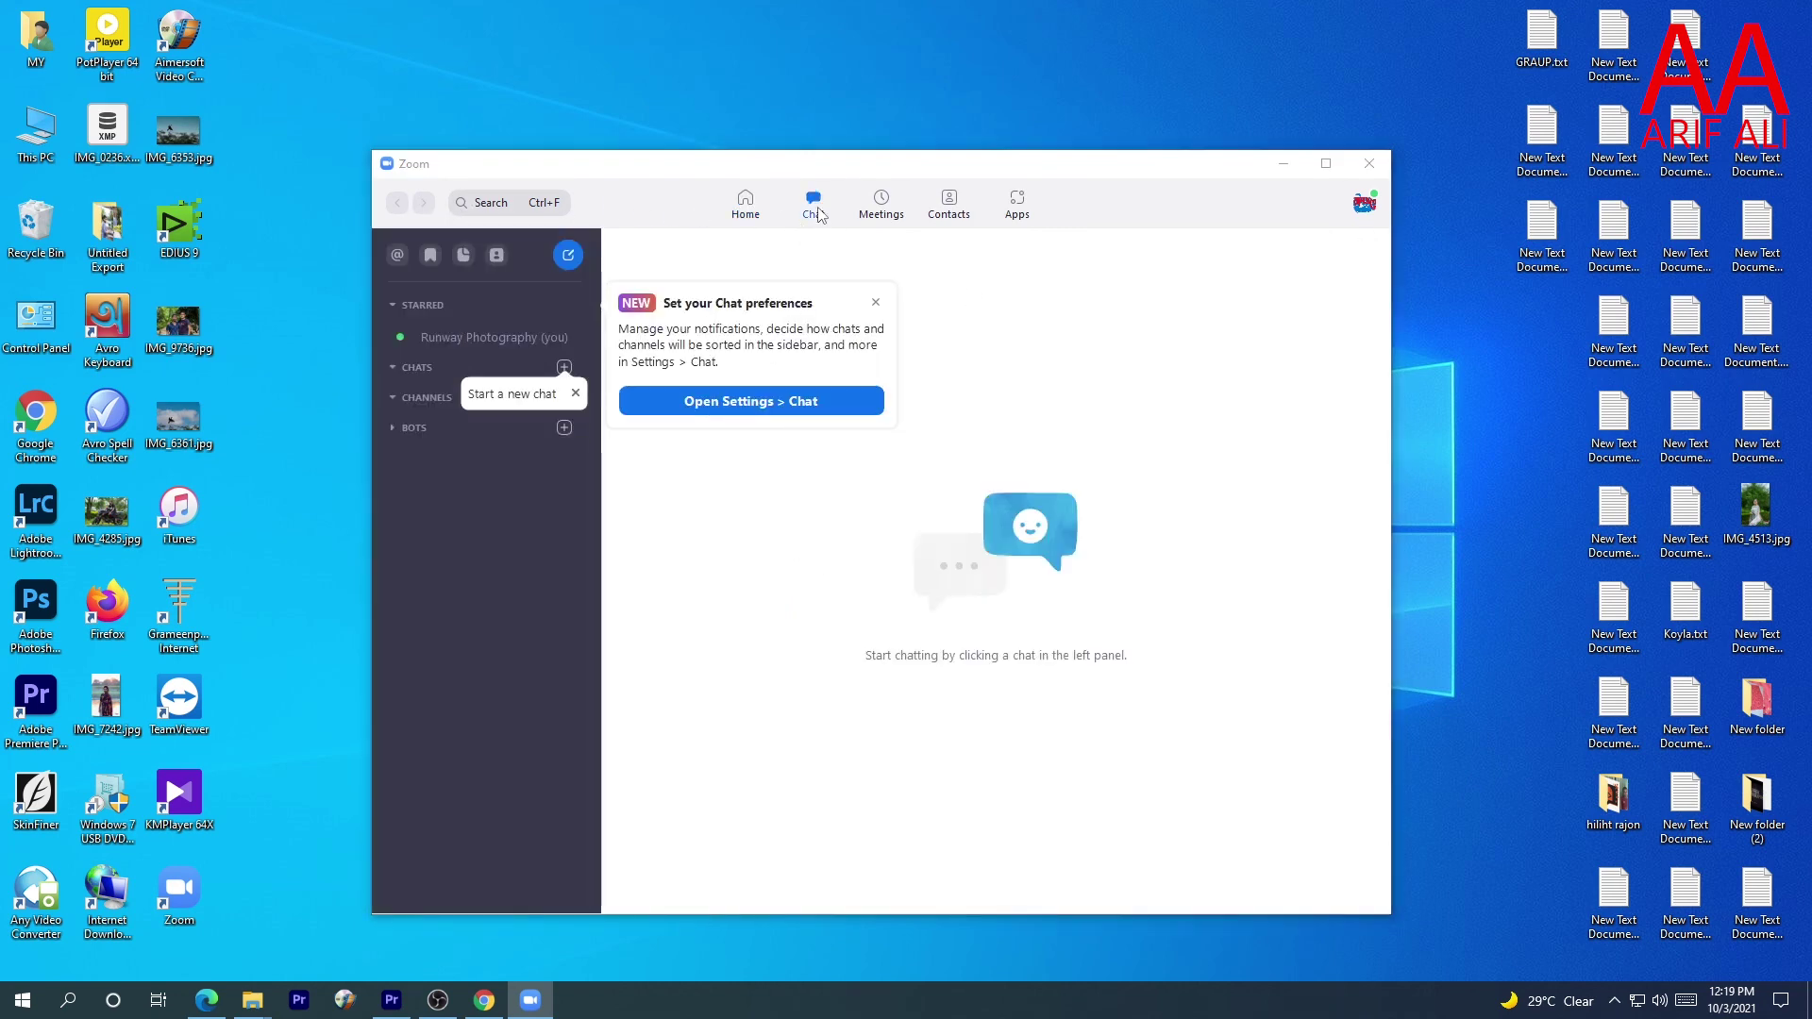
Step: Show the invitation for the Personal Meeting ID and review its security and video settings, closing them without saving
{"action": "left_click", "coordinate": [882, 212]}
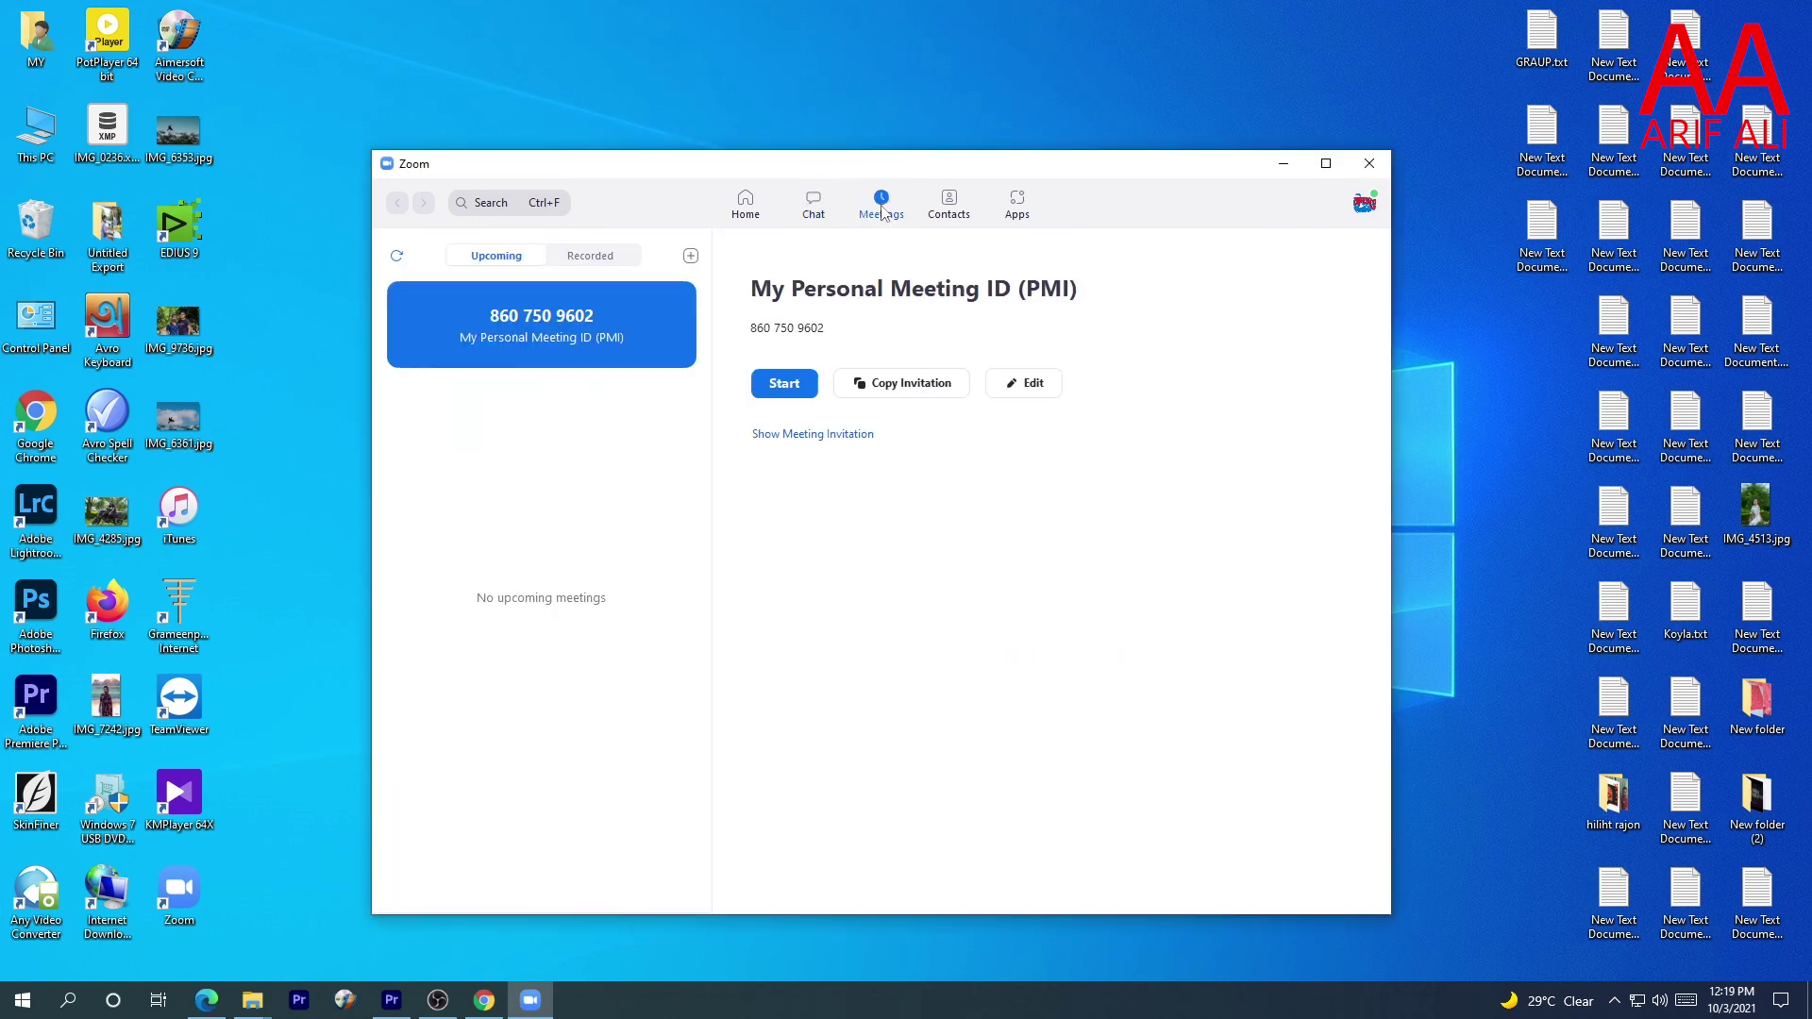
{"action": "left_click", "coordinate": [817, 435]}
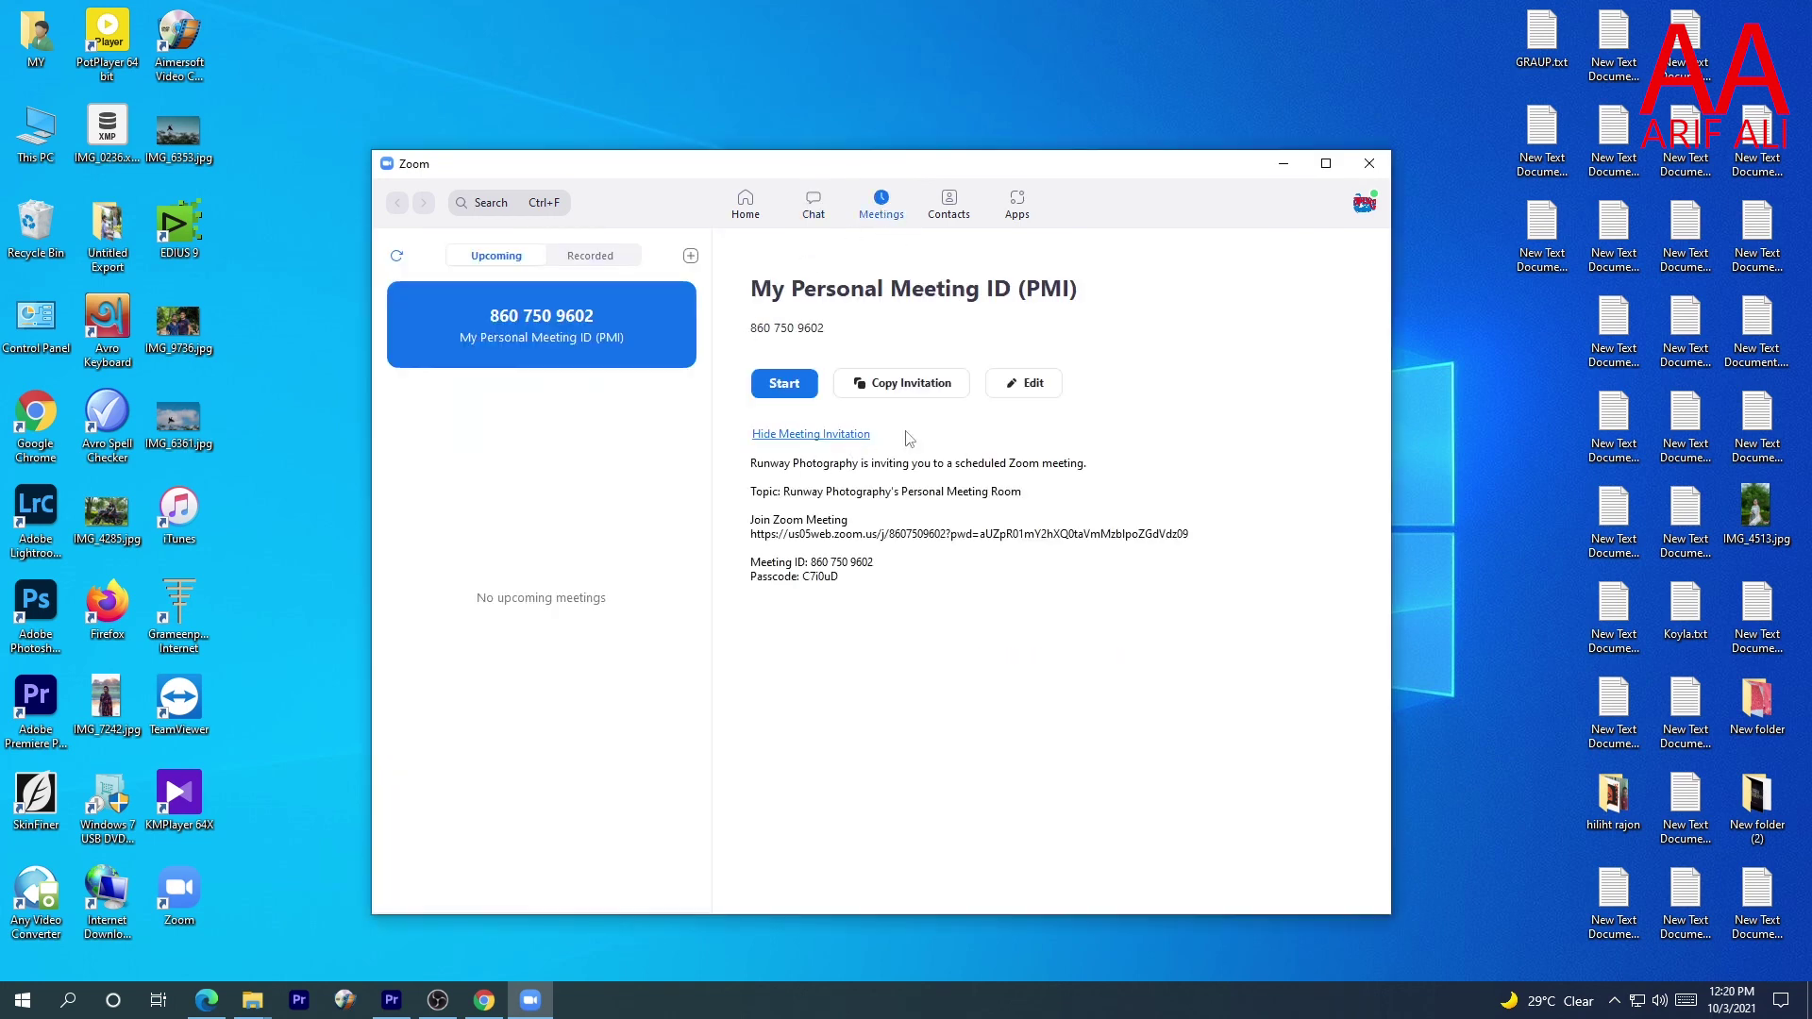
{"action": "left_click", "coordinate": [1028, 393]}
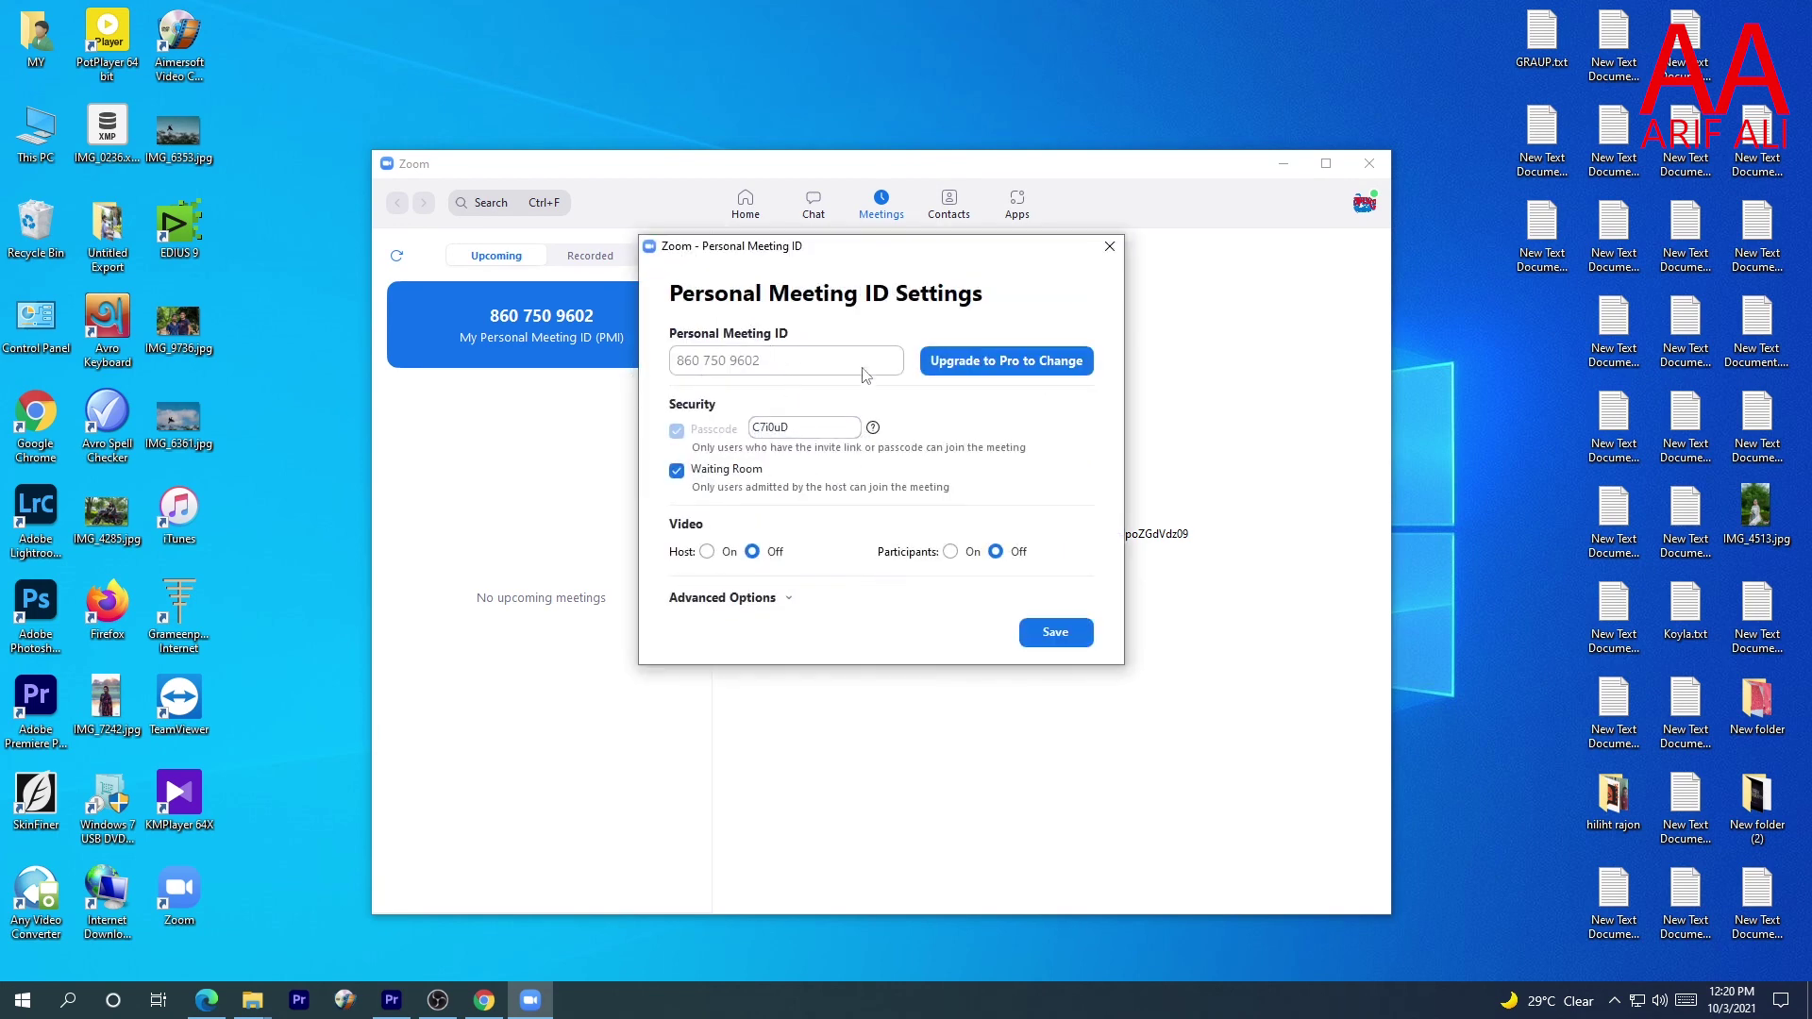
{"action": "left_click_drag", "start_coordinate": [842, 253], "coordinate": [843, 322]}
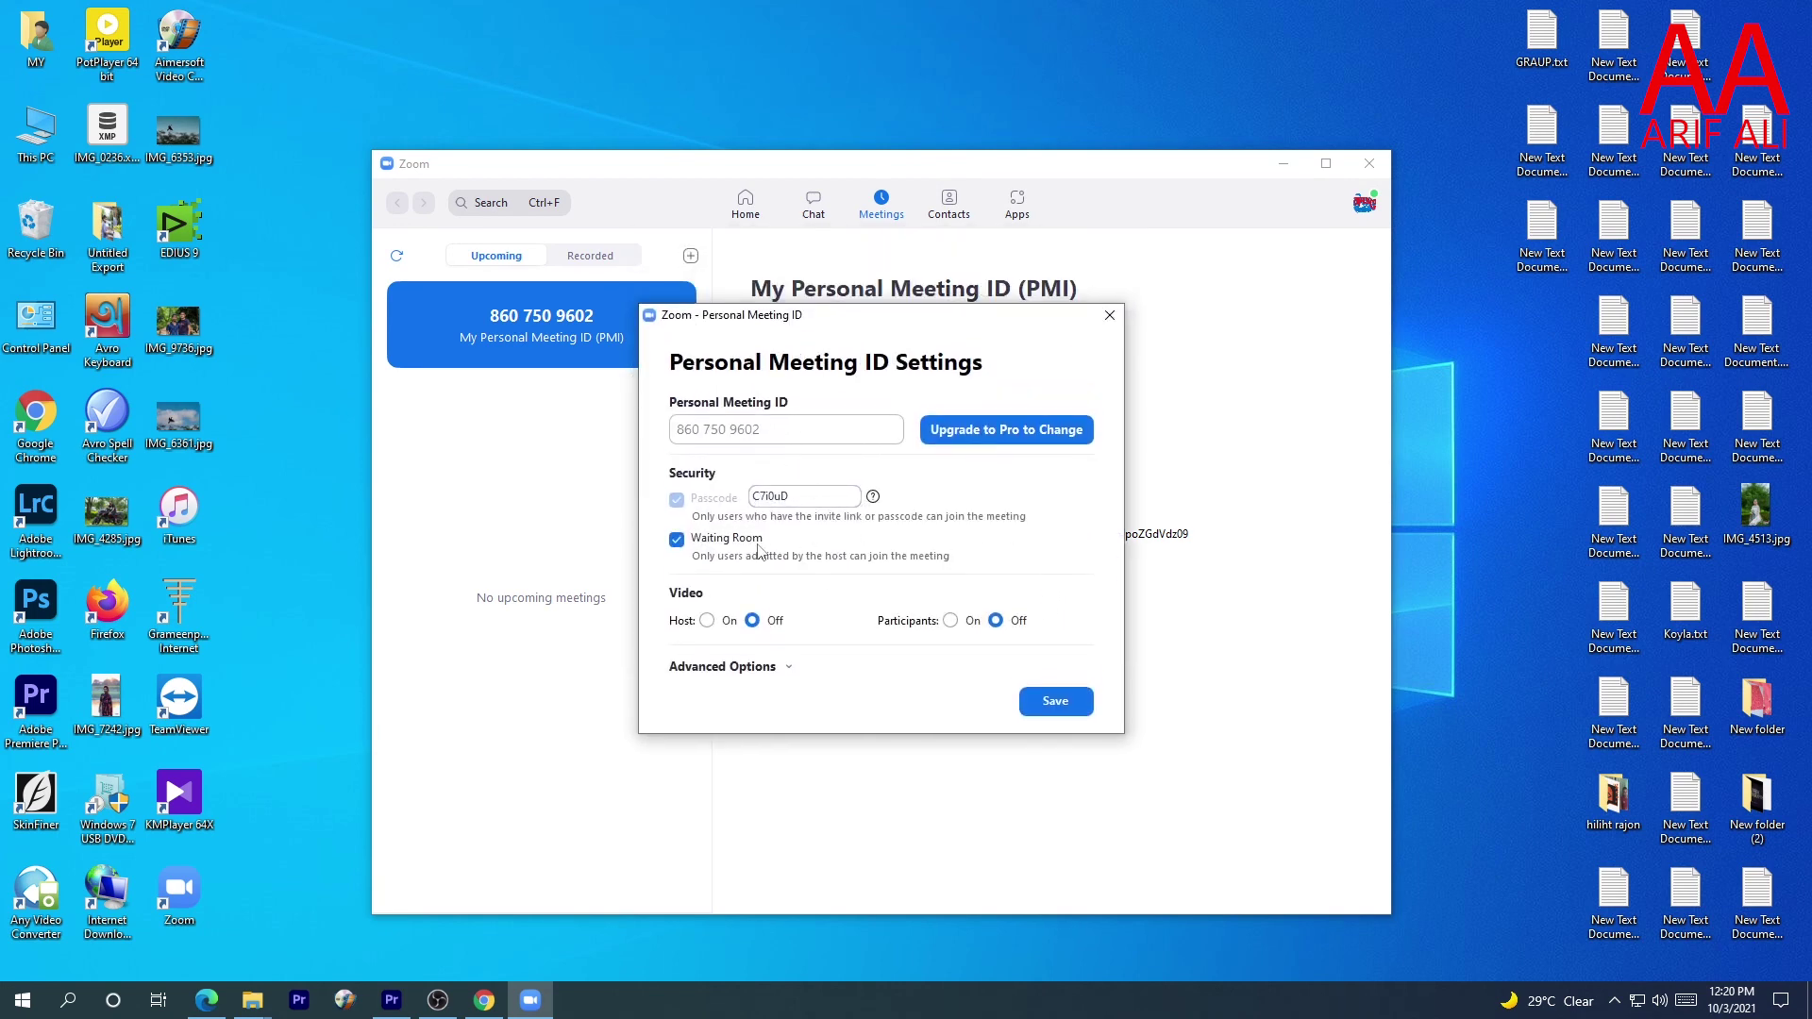
{"action": "left_click", "coordinate": [1108, 319]}
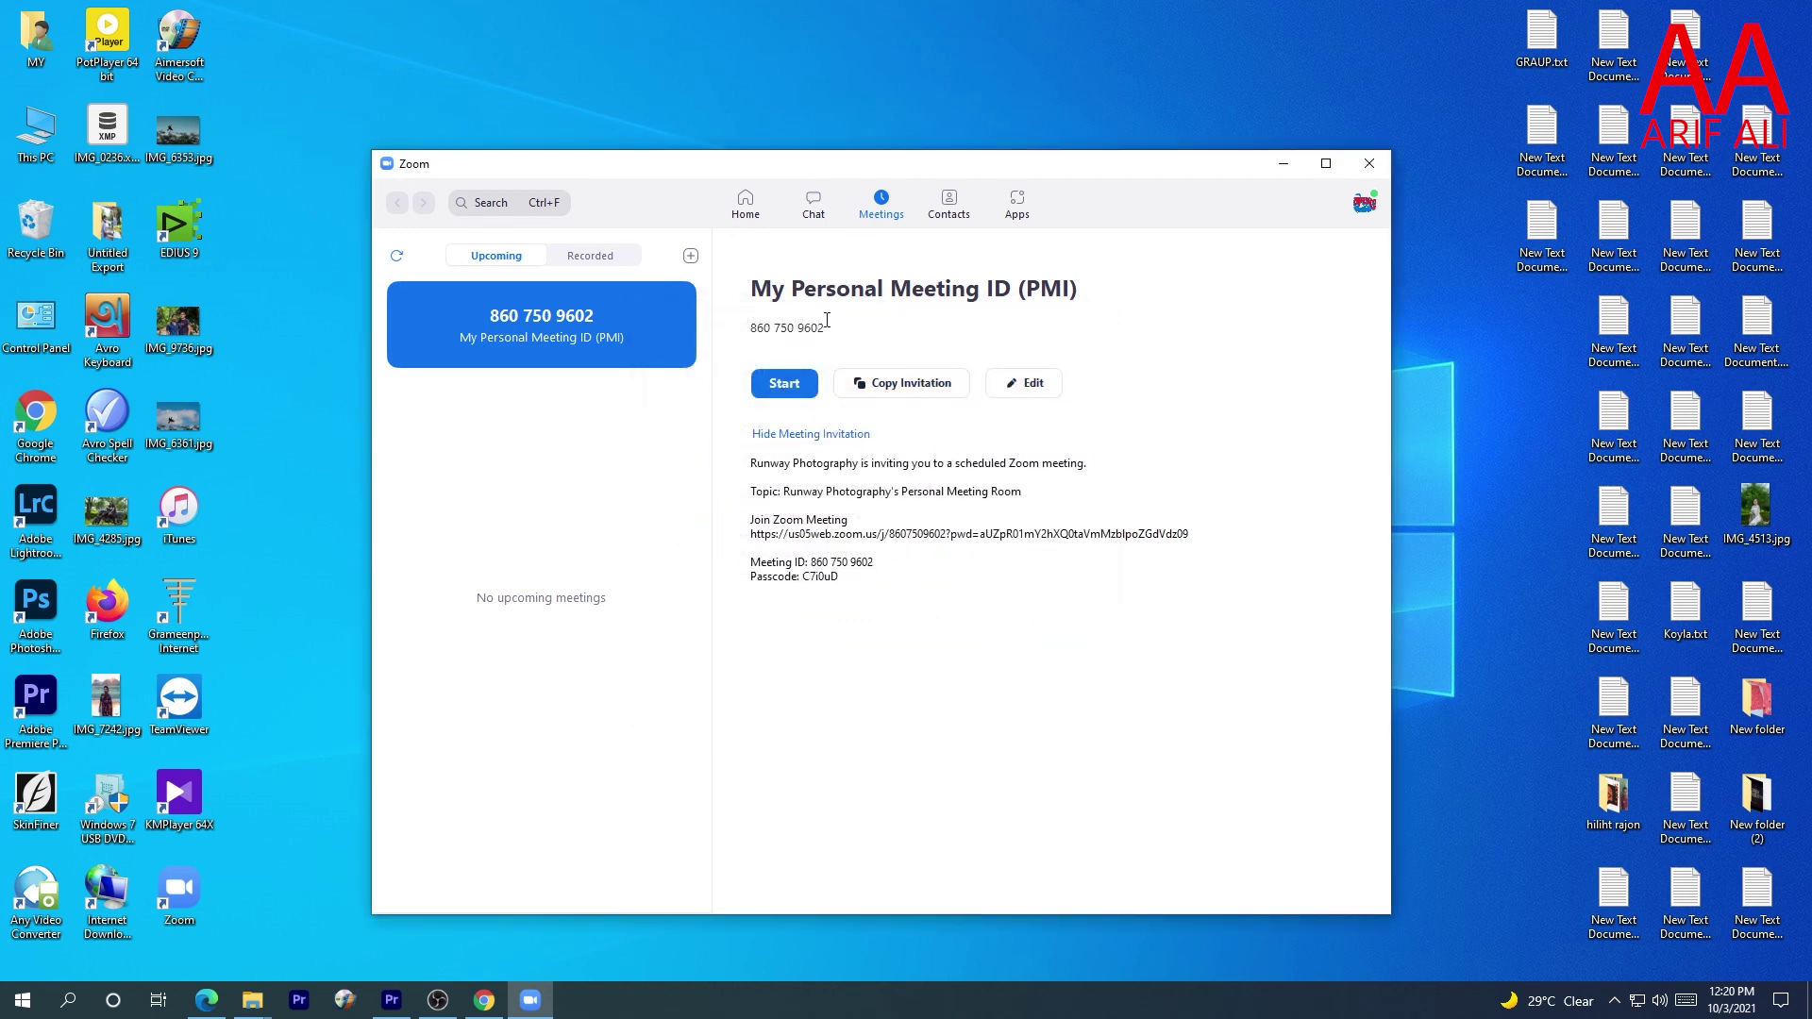
Step: Close the Zoom window and refresh the desktop
{"action": "left_click", "coordinate": [1369, 163]}
{"action": "right_click", "coordinate": [774, 311]}
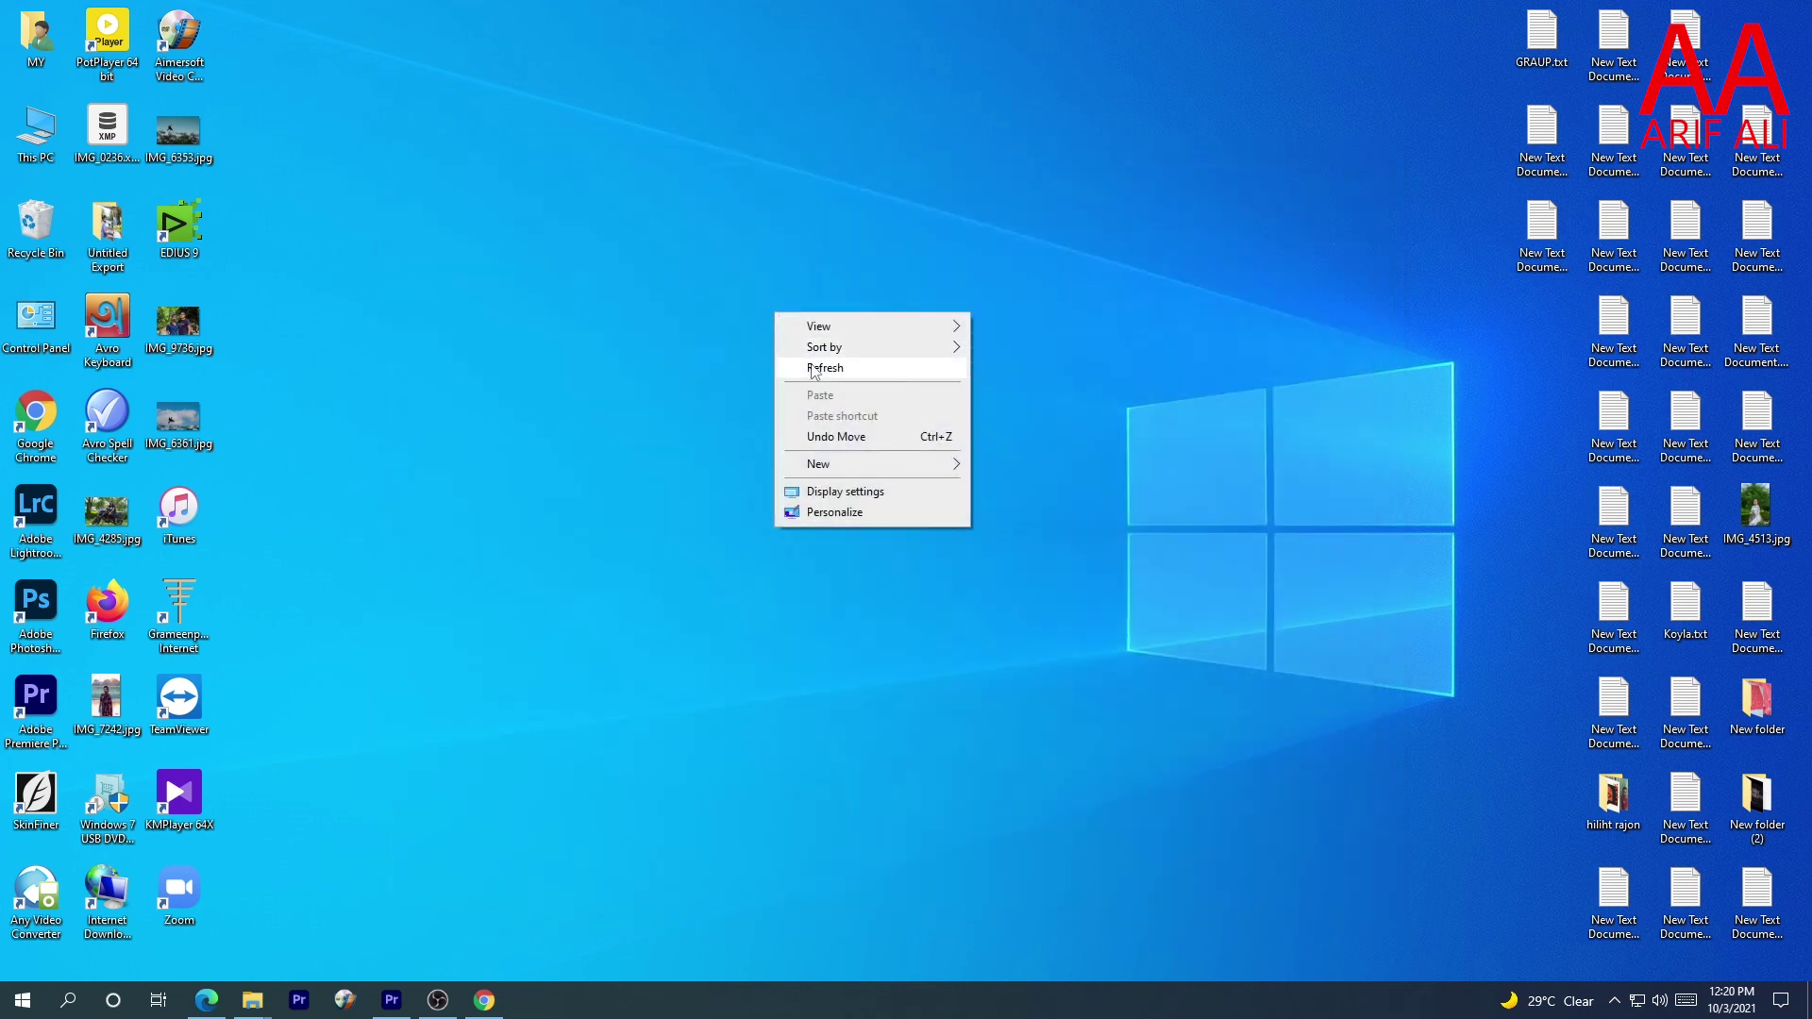